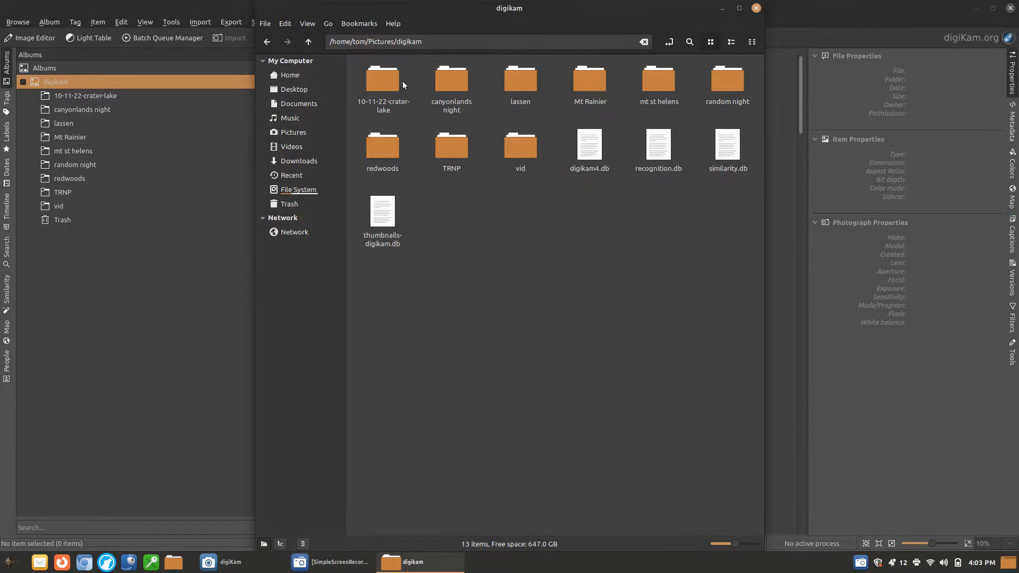
Look through the photos in the canyonlands night and Mt Rainier folders of the digikam pictures directory.
double_click(459, 88)
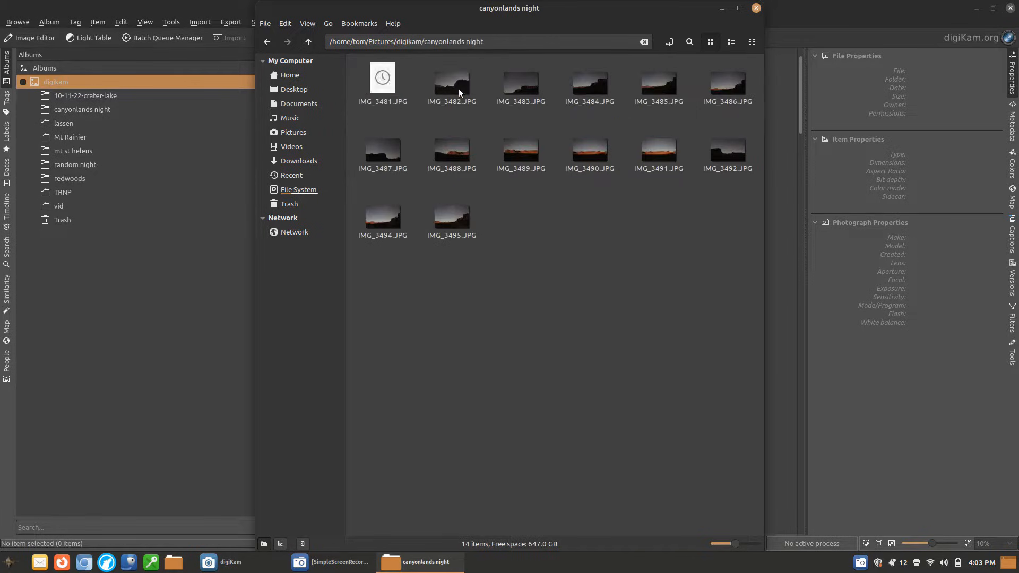
click(266, 41)
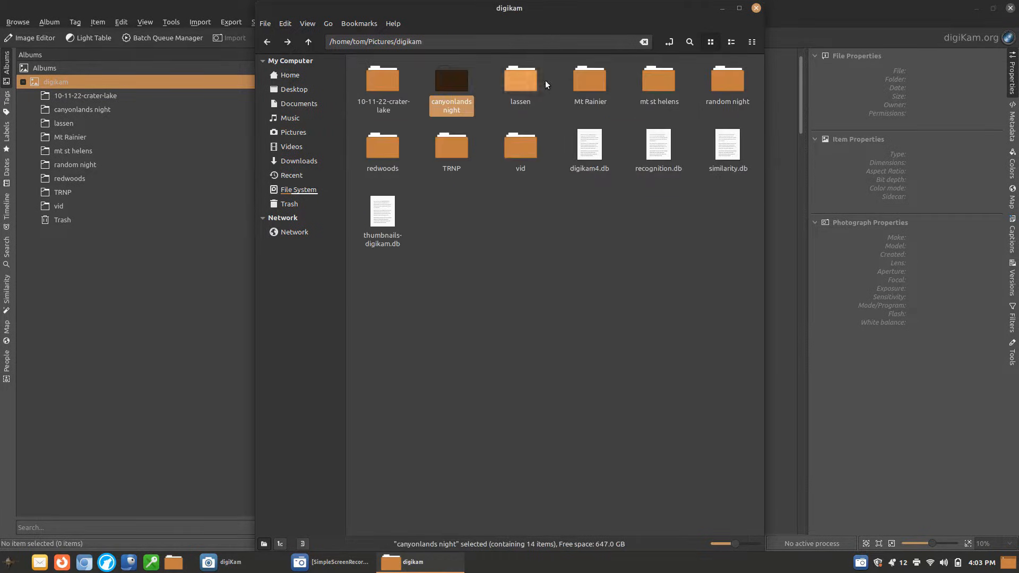
double_click(601, 75)
click(268, 42)
Look through the photos in the 10-11-22-crater-lake and mt st helens folders, and close the file manager.
double_click(373, 76)
scroll(516, 213, down, 3)
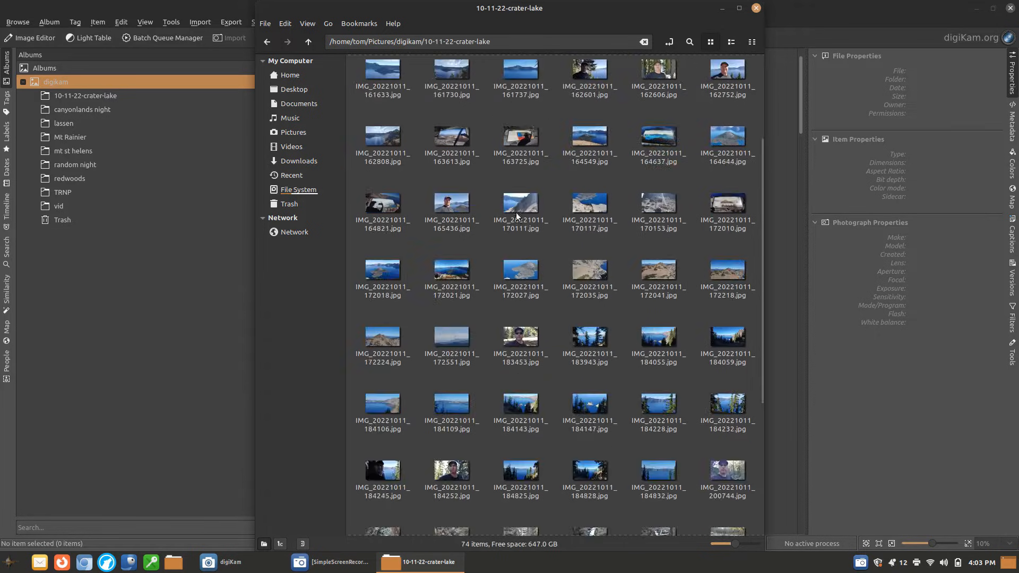
scroll(525, 228, down, 5)
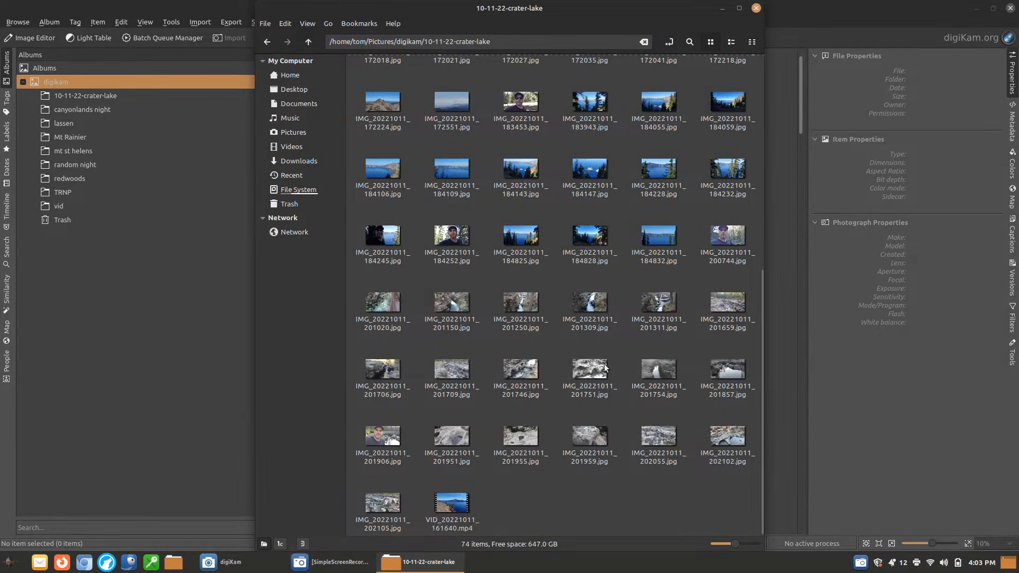
scroll(510, 231, up, 8)
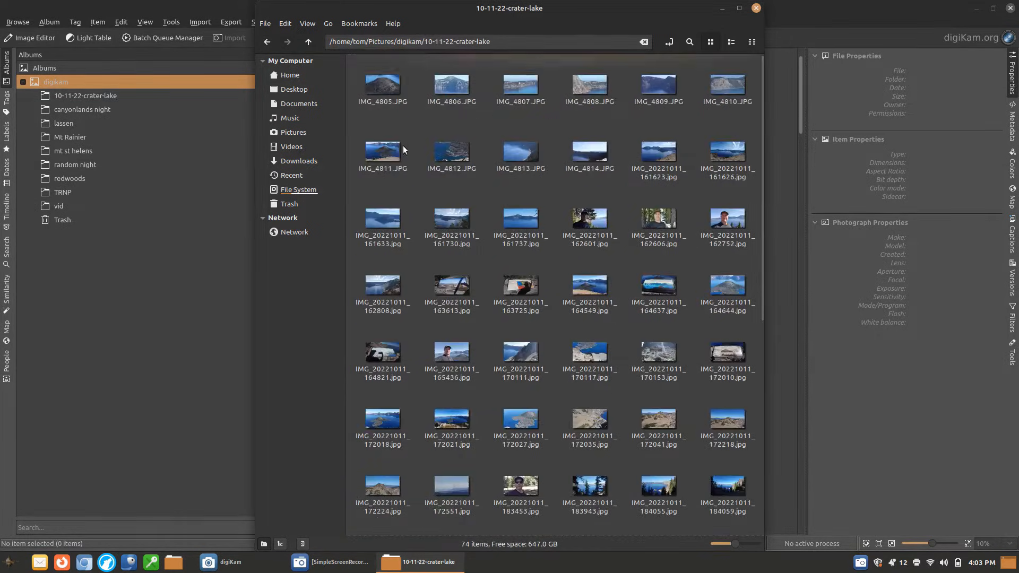
click(267, 40)
double_click(670, 92)
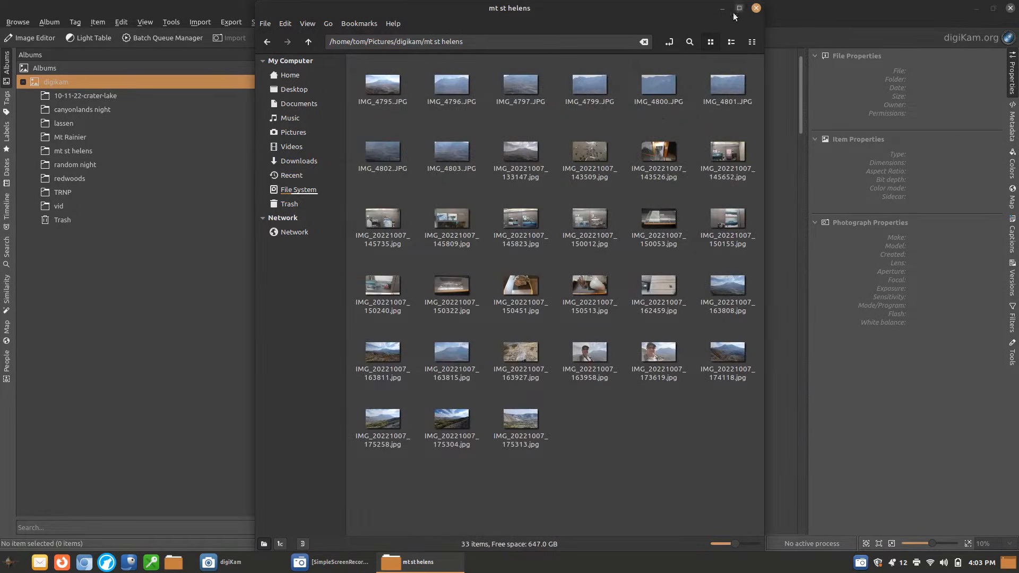
click(755, 9)
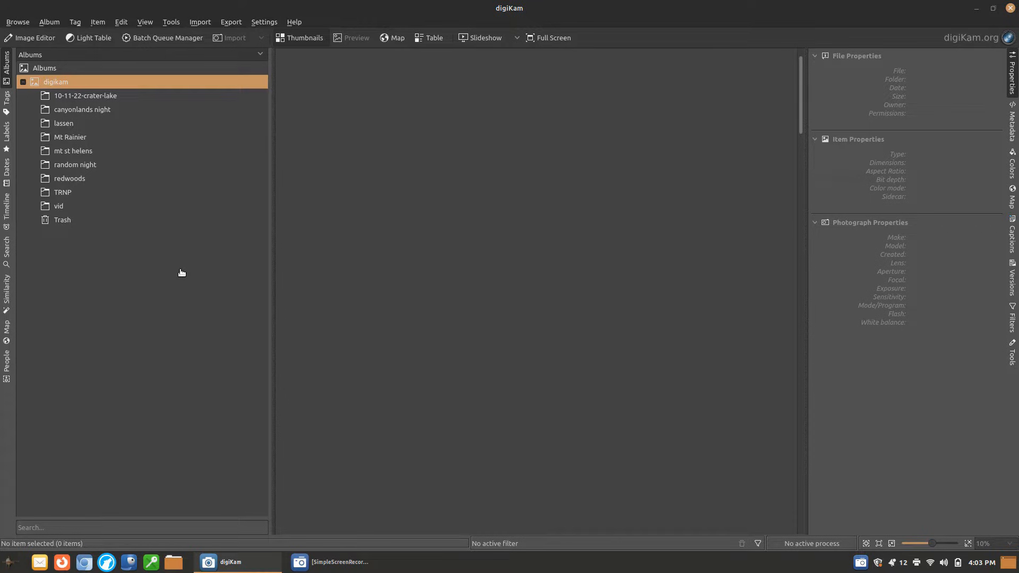
Open the digiKam configuration and review the database settings, including the available database types and the ignored directories.
click(269, 22)
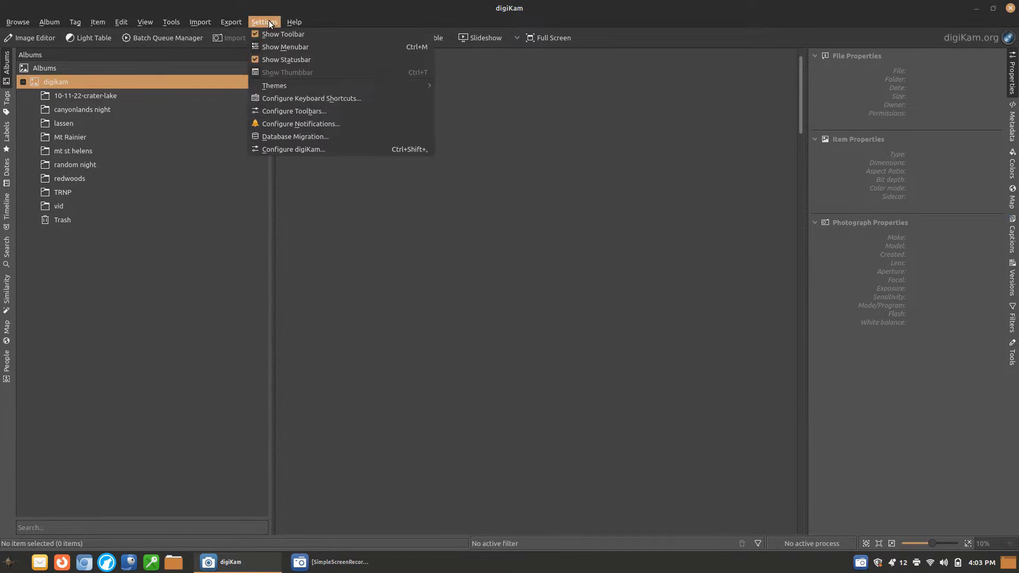
click(275, 150)
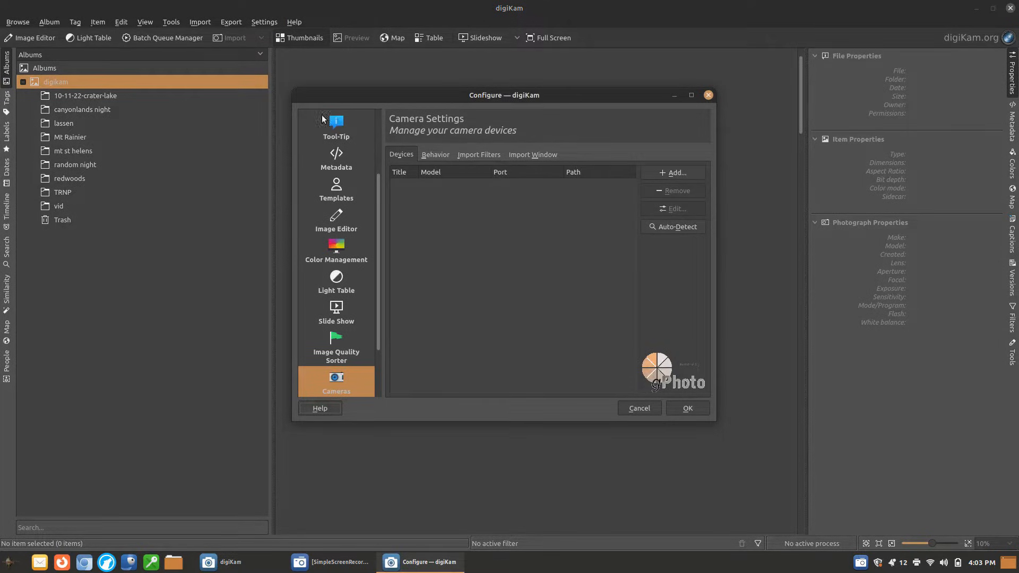
scroll(327, 134, up, 3)
click(339, 123)
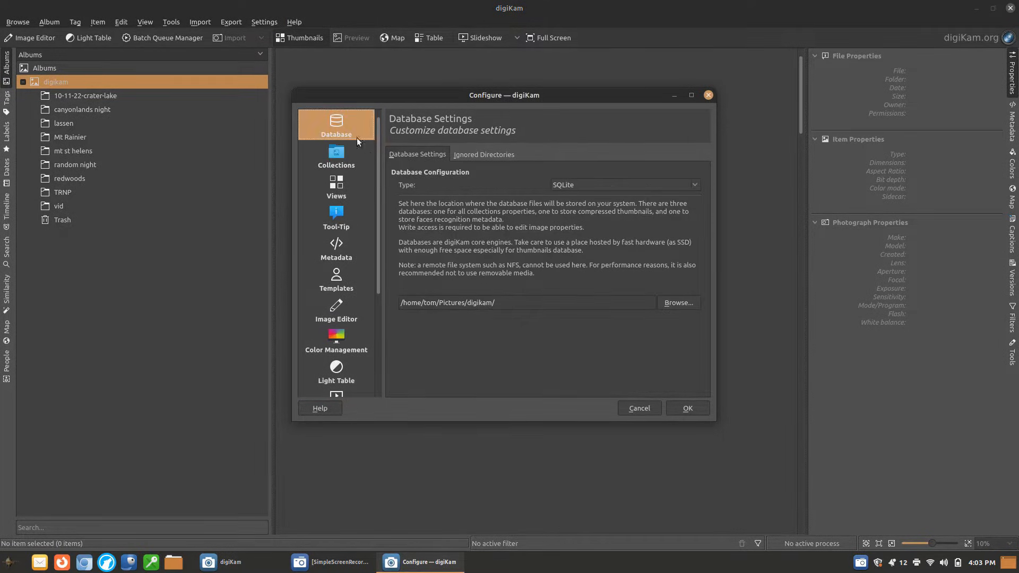
click(695, 184)
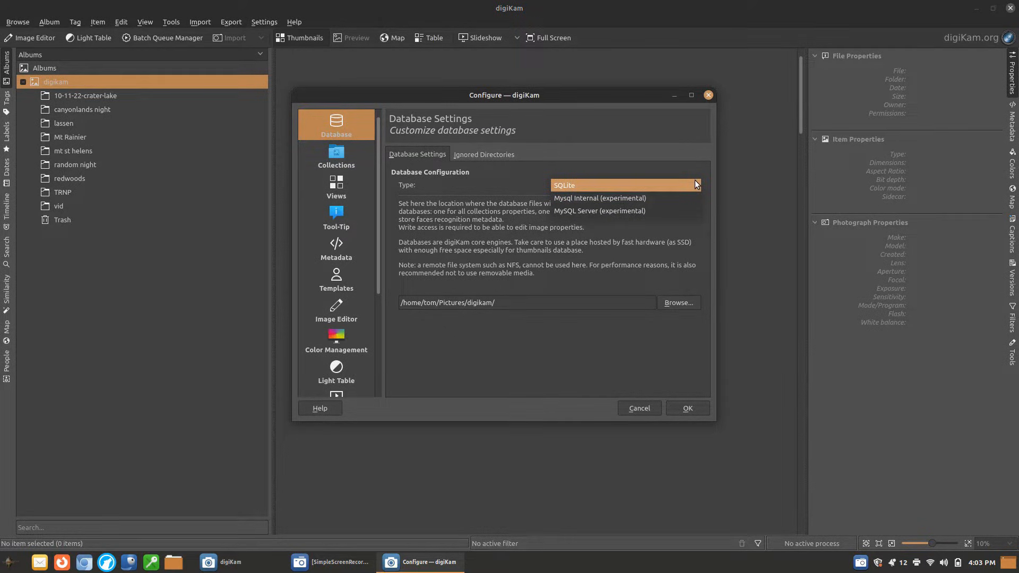
click(652, 122)
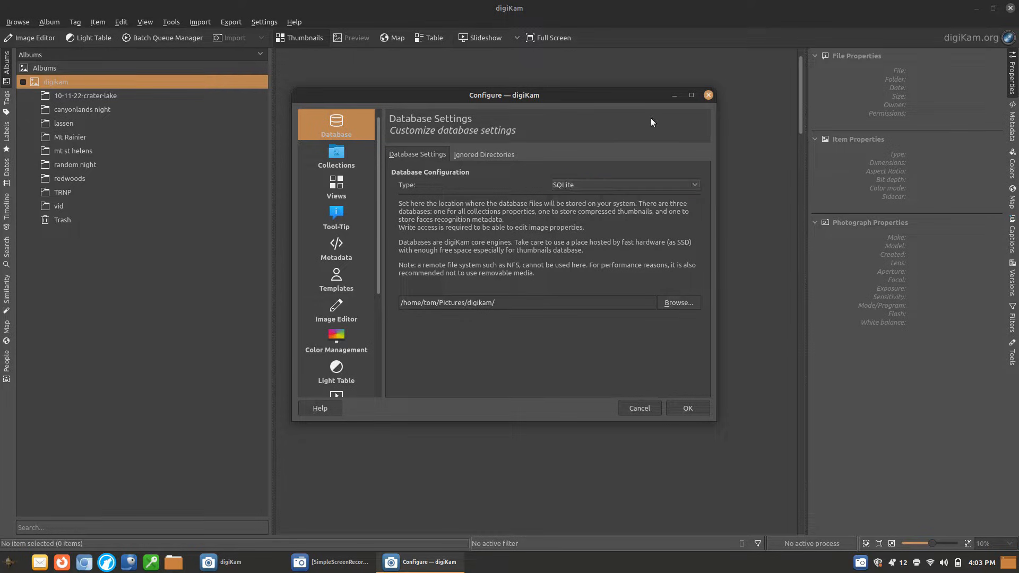
click(473, 153)
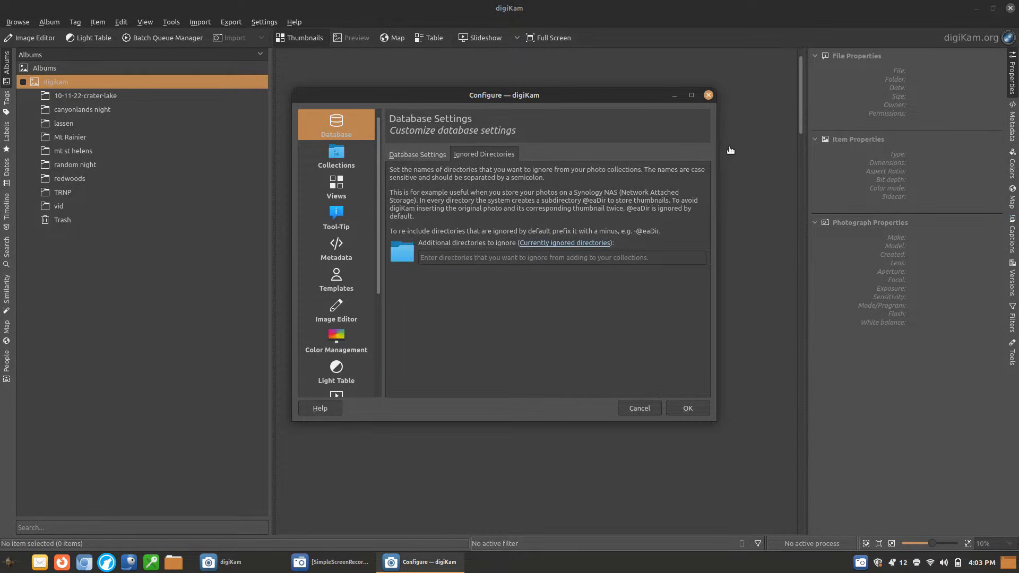
click(428, 154)
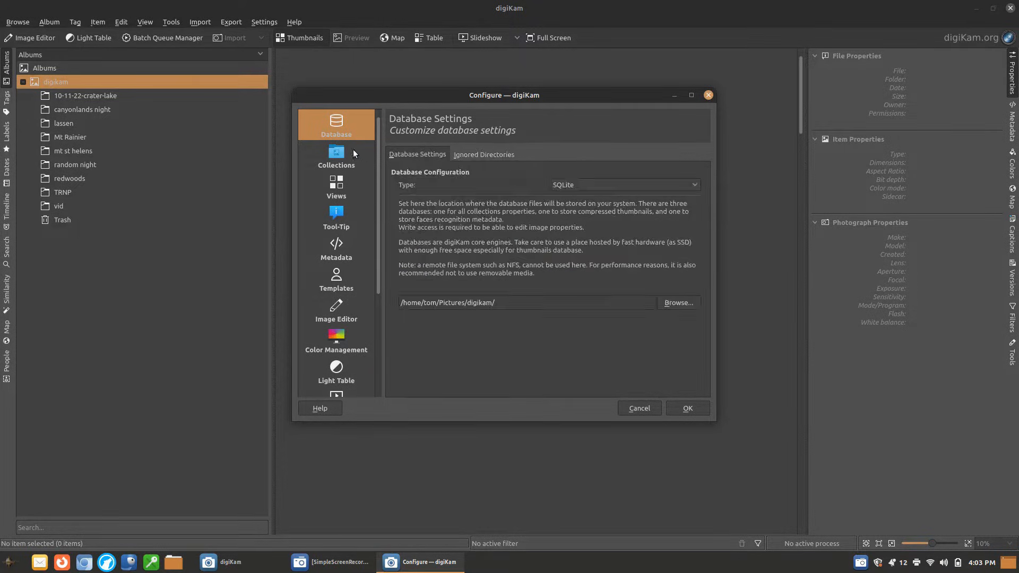
Review the root album collections and the view settings, from categories and mime types to full-screen, preview, tree-views and icons.
click(337, 157)
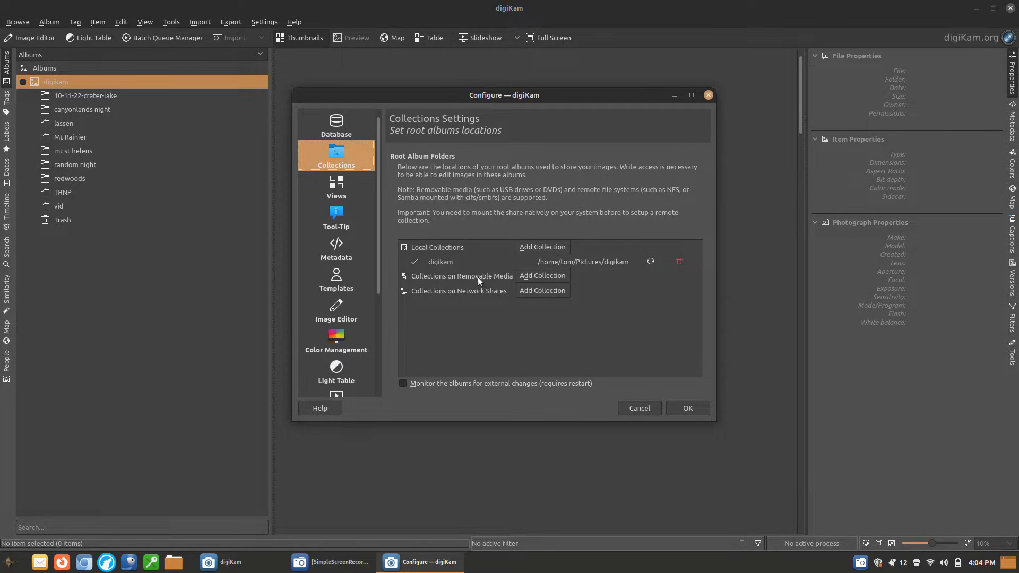
click(345, 191)
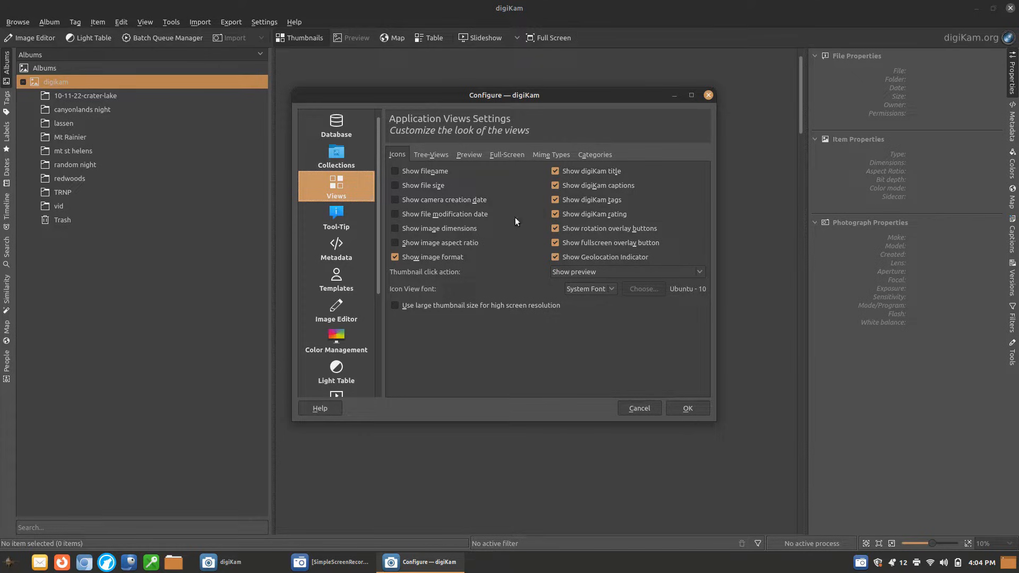
click(590, 154)
click(564, 152)
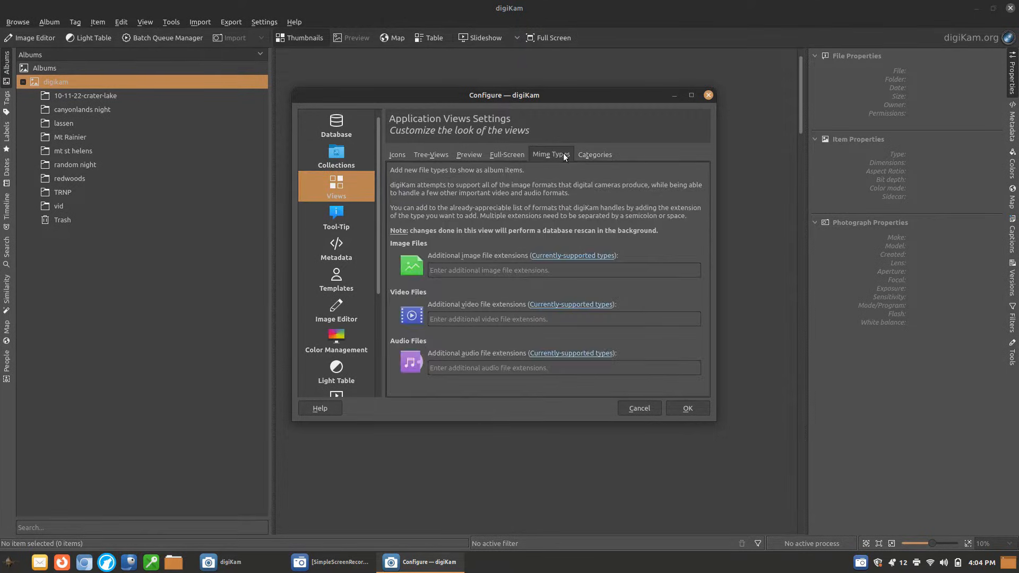
click(511, 154)
click(474, 154)
click(438, 158)
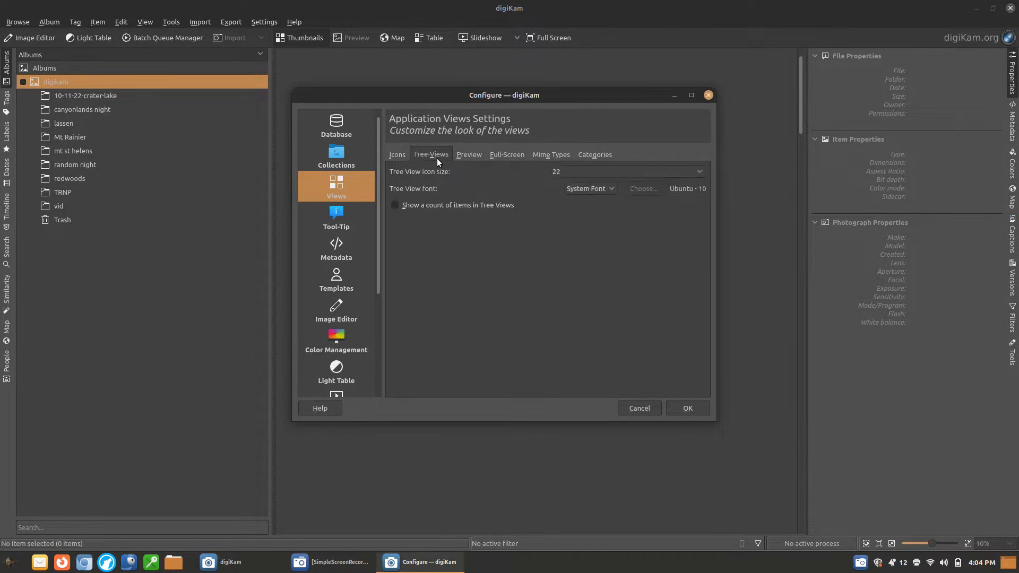
click(397, 154)
Review the item tool-tip settings and the metadata behavior settings.
click(353, 211)
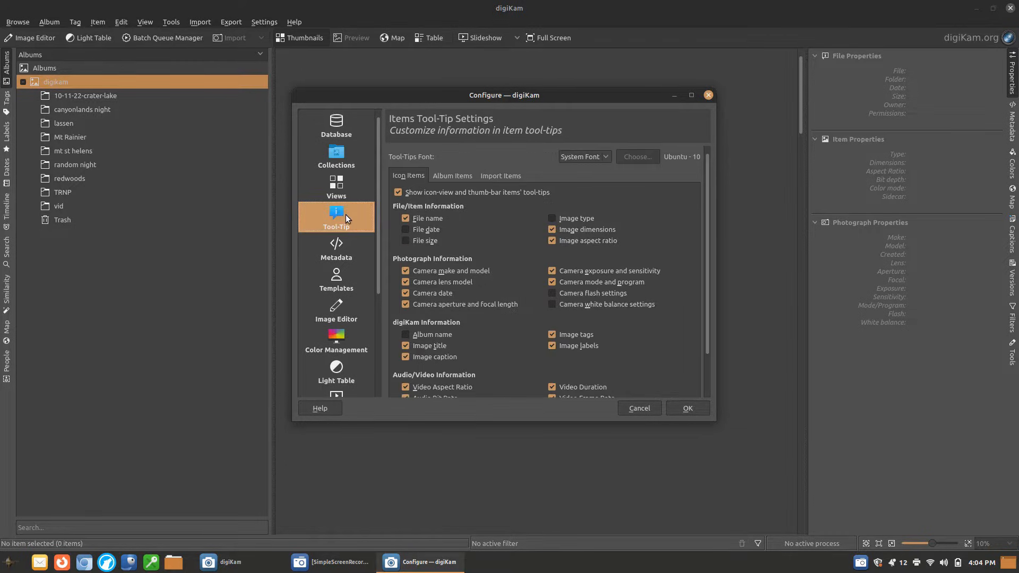
scroll(498, 224, down, 2)
scroll(501, 229, up, 2)
click(335, 276)
click(339, 249)
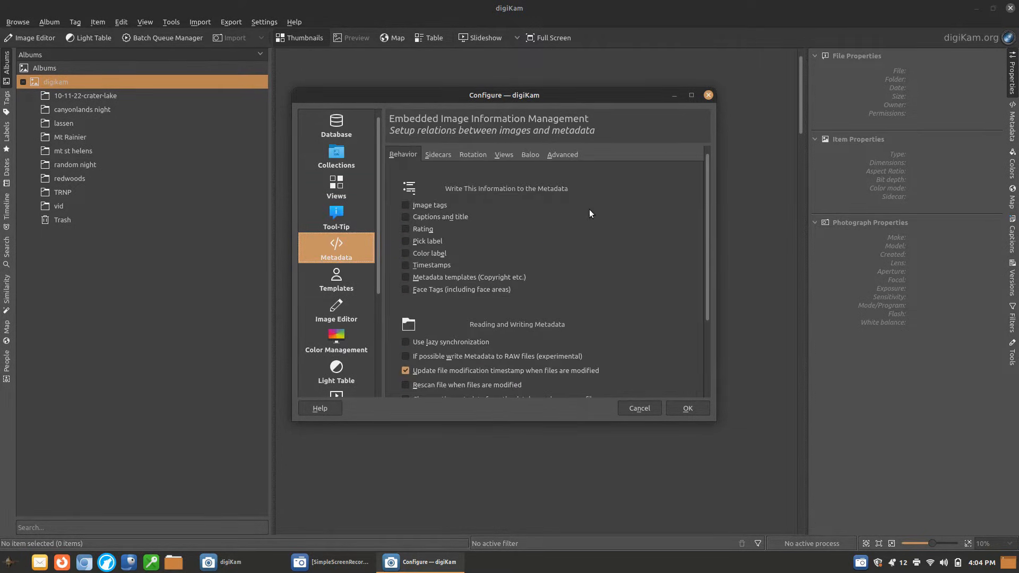
scroll(586, 216, down, 2)
scroll(584, 250, up, 2)
Review the metadata template fields and the image editor settings.
click(361, 283)
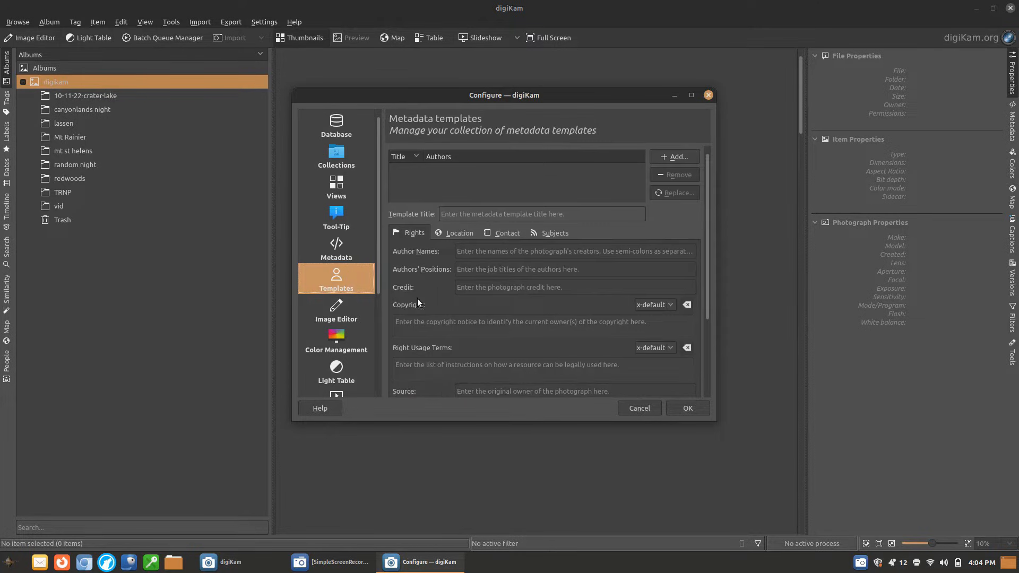
scroll(623, 282, down, 4)
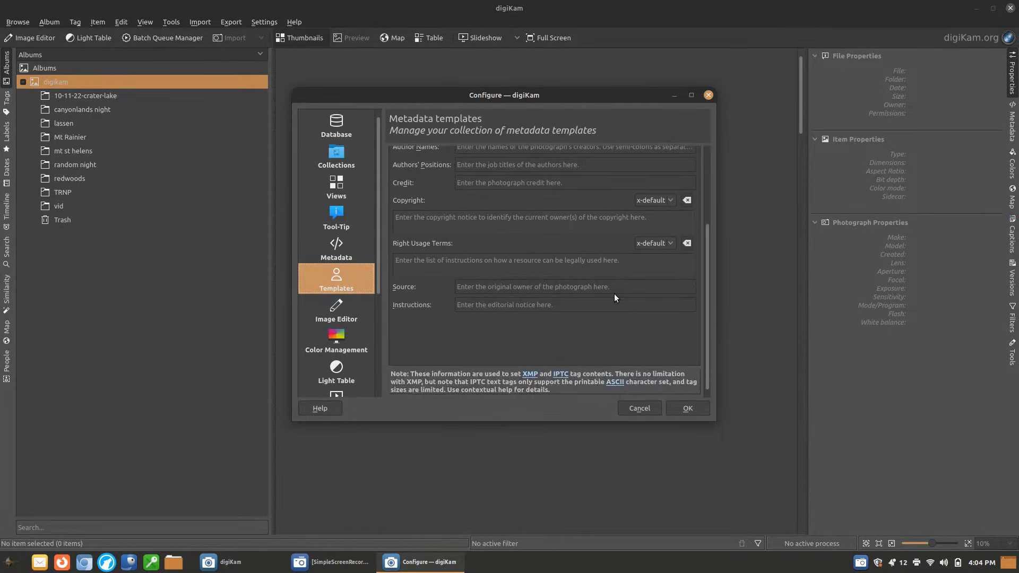
scroll(614, 294, up, 4)
click(321, 315)
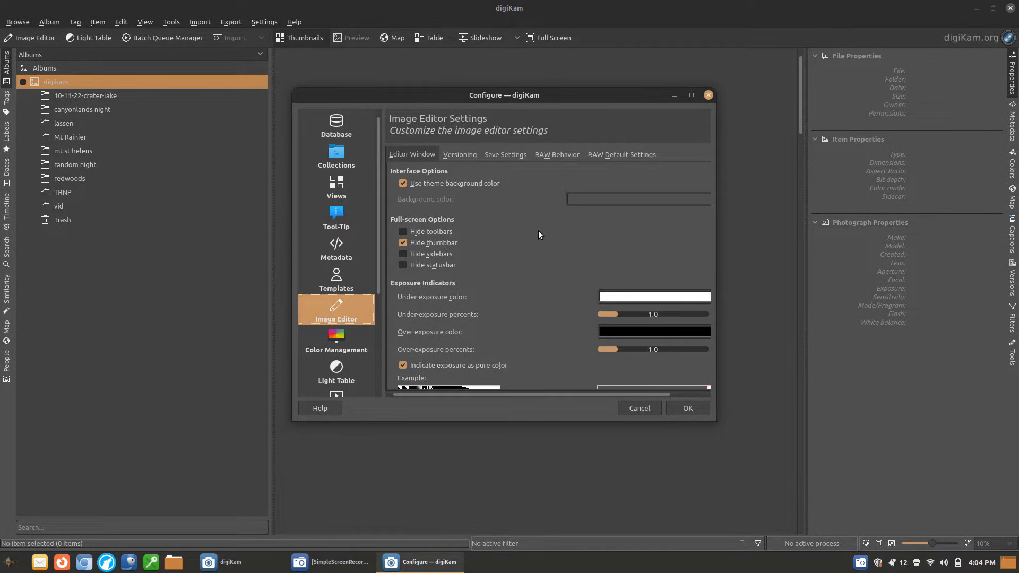
scroll(619, 257, down, 4)
scroll(615, 263, up, 4)
Review the color management, light table, slide show and image quality sorter settings.
click(344, 334)
scroll(562, 257, down, 3)
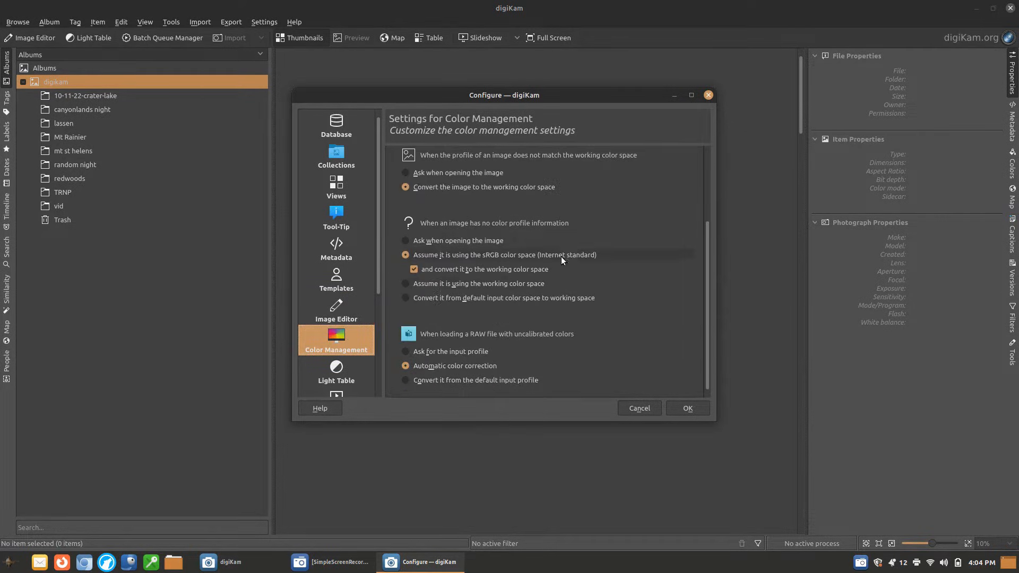
click(338, 371)
scroll(359, 336, down, 3)
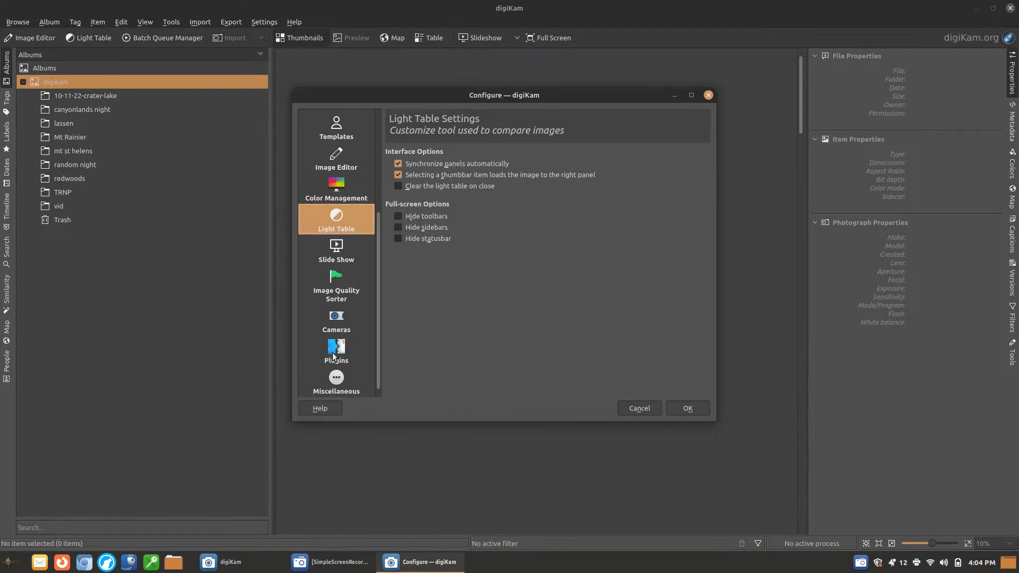
click(339, 259)
click(337, 279)
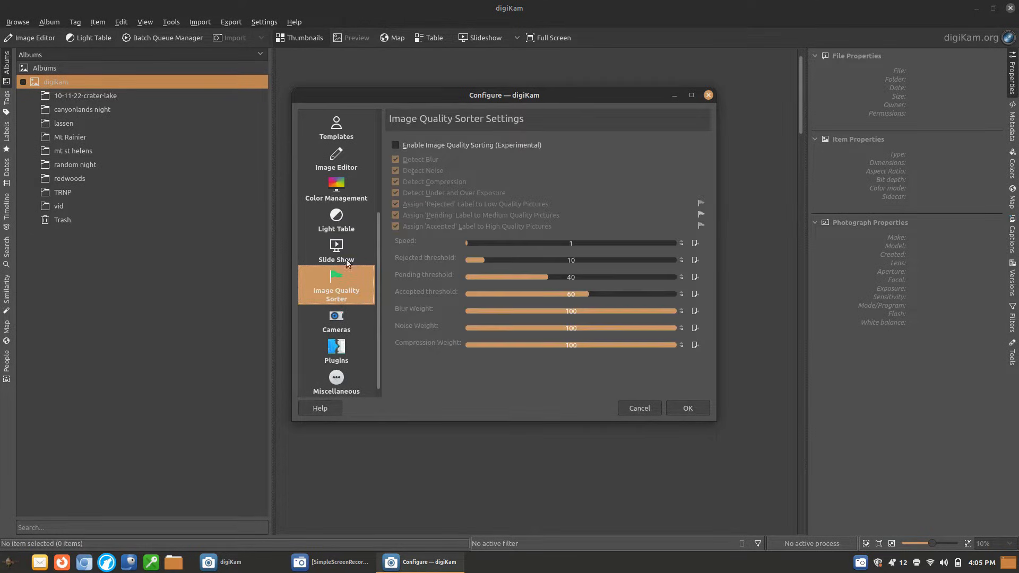
click(347, 259)
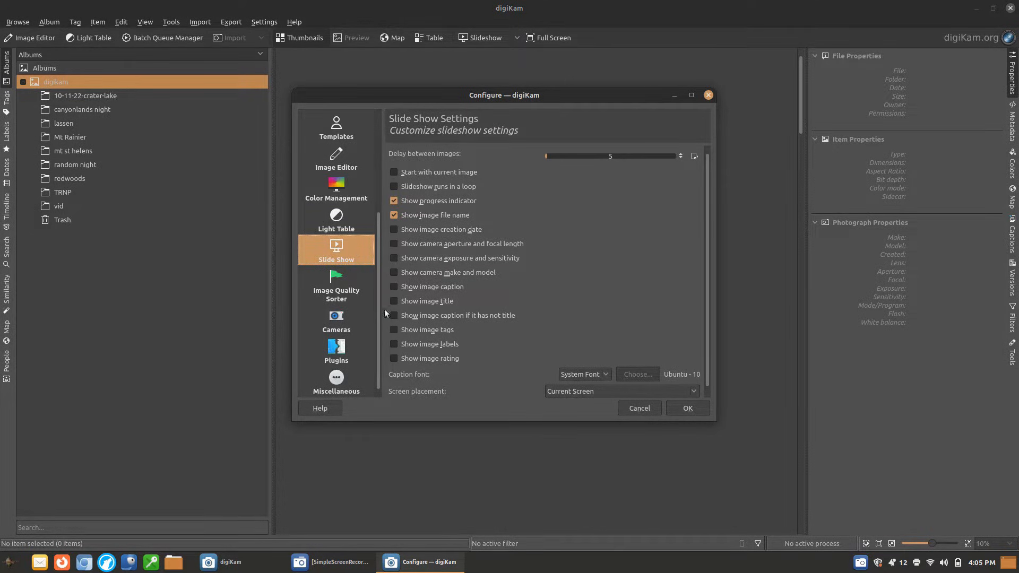
click(342, 279)
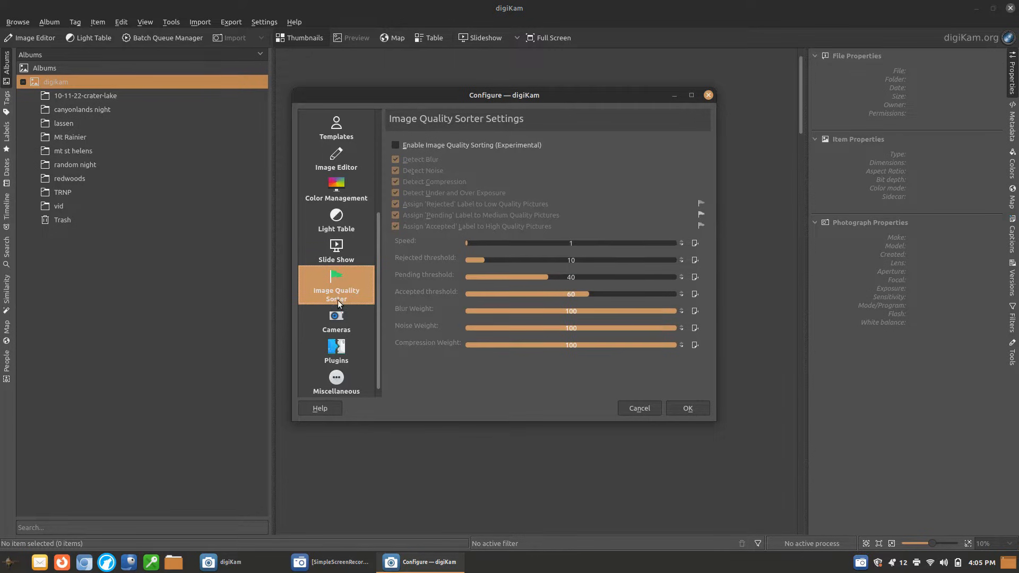
Review the camera settings and the list of generic plugins, and close the configuration dialog.
click(337, 321)
click(336, 350)
scroll(485, 276, down, 3)
scroll(485, 276, down, 1)
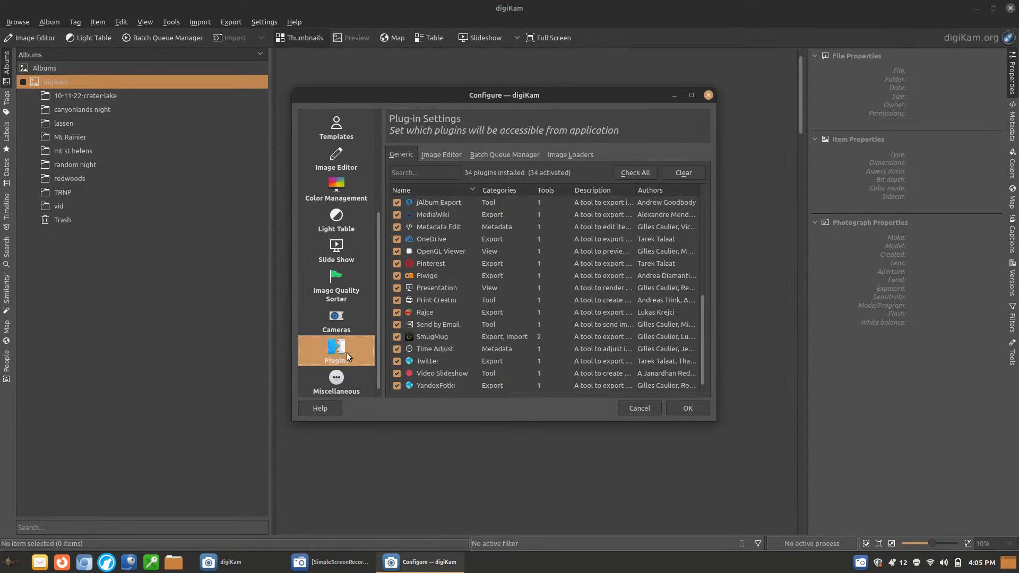
click(708, 95)
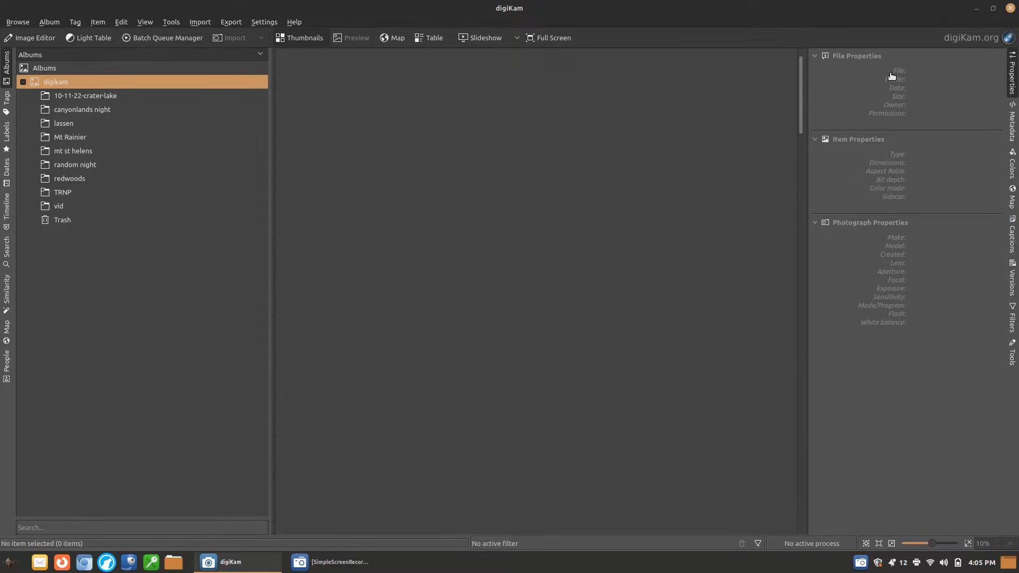
Open the 10-11-22-crater-lake album and examine the EXIF metadata of its first photo.
click(85, 98)
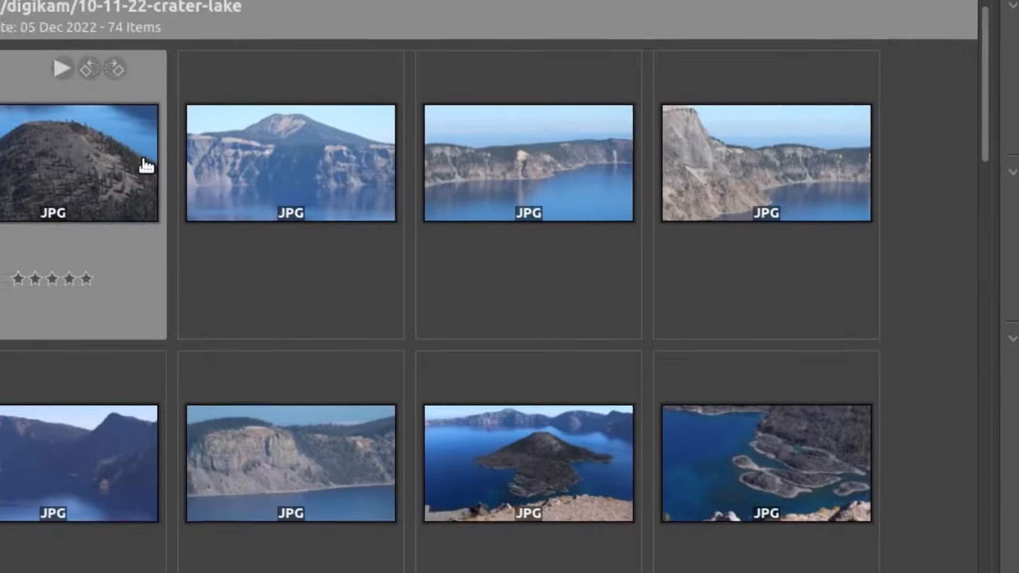
mouse_move(260, 133)
click(631, 390)
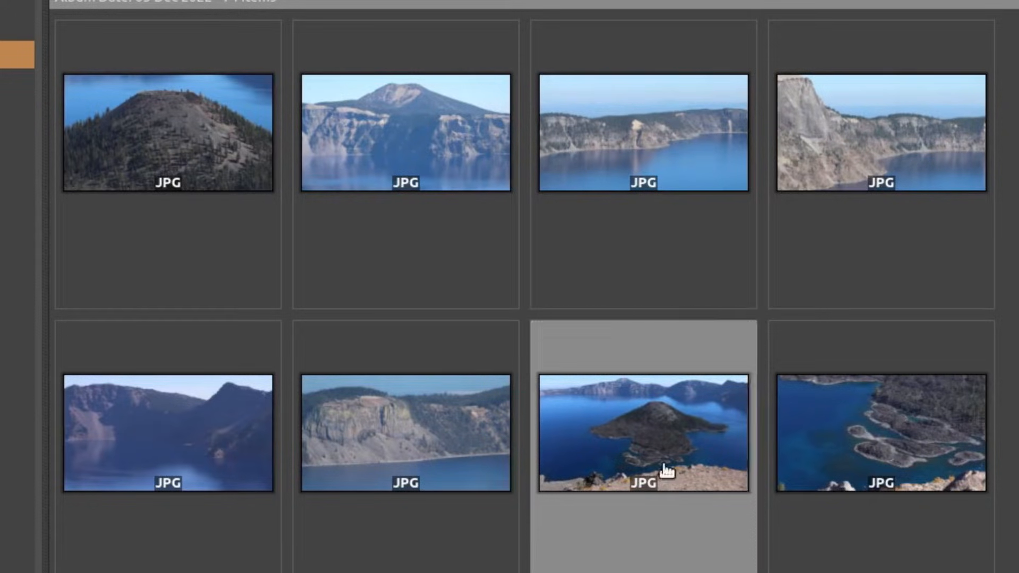
click(220, 154)
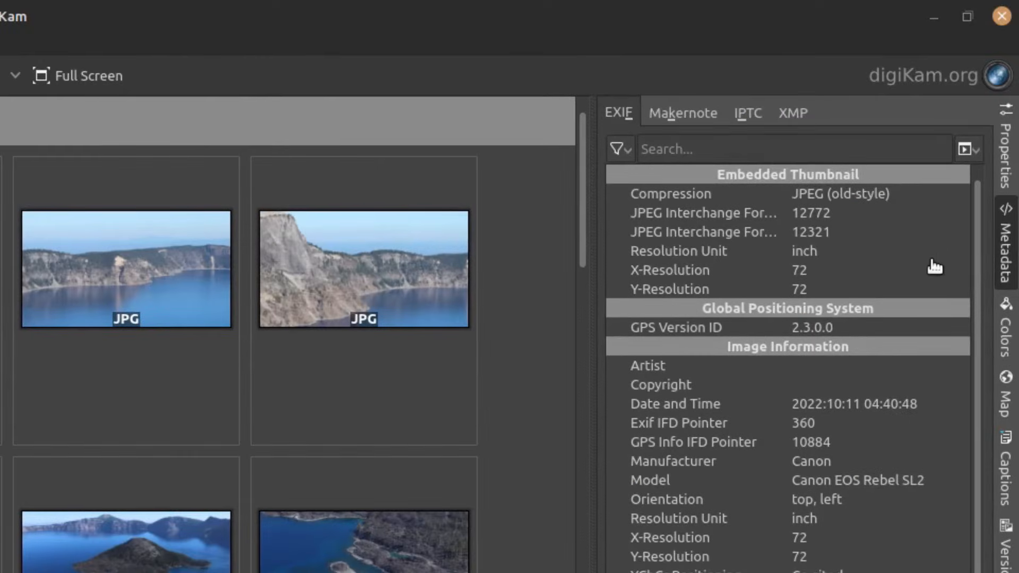
scroll(804, 565, down, 3)
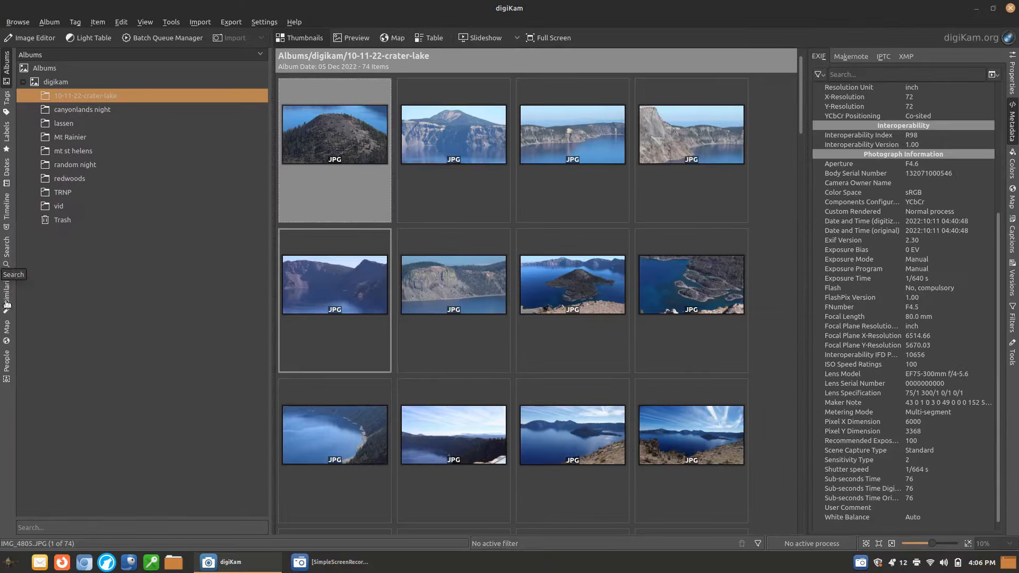
Open the geographic map search and centre the globe on North America, zoomed in to the United States.
click(6, 332)
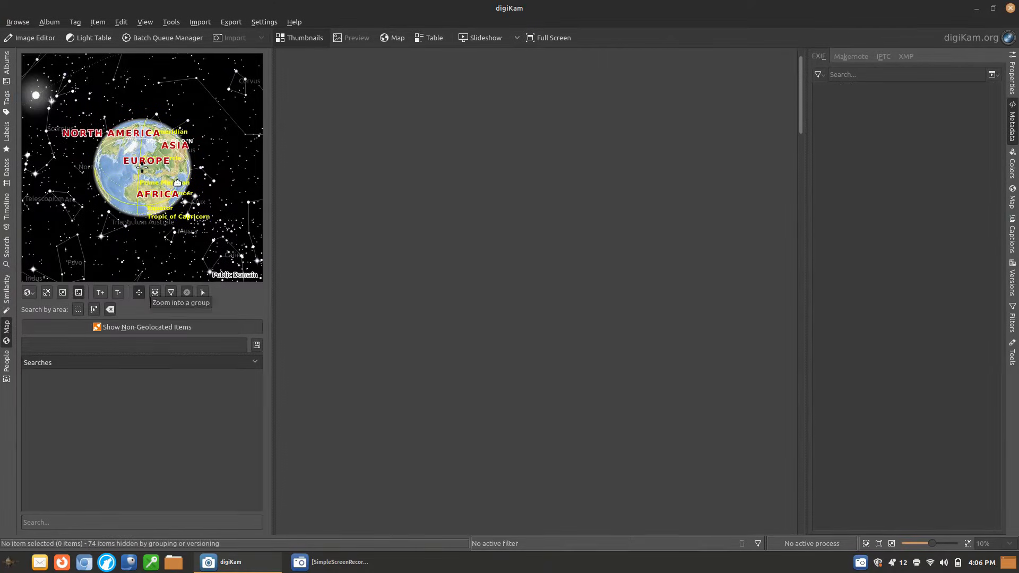
drag(127, 171, 137, 212)
scroll(177, 158, up, 5)
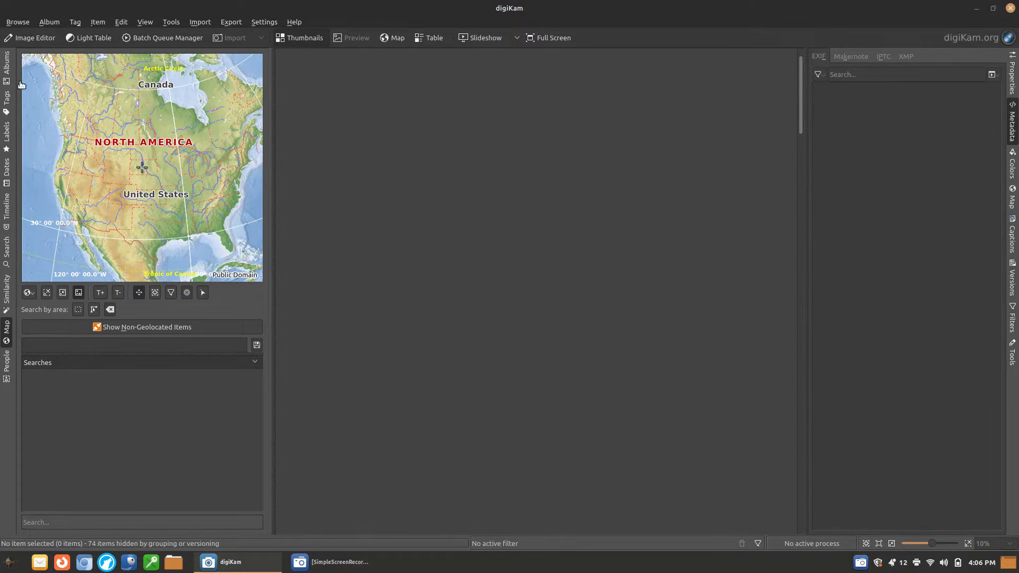
Return to the crater lake album and review the first photo's EXIF metadata, color histogram and map location.
click(7, 64)
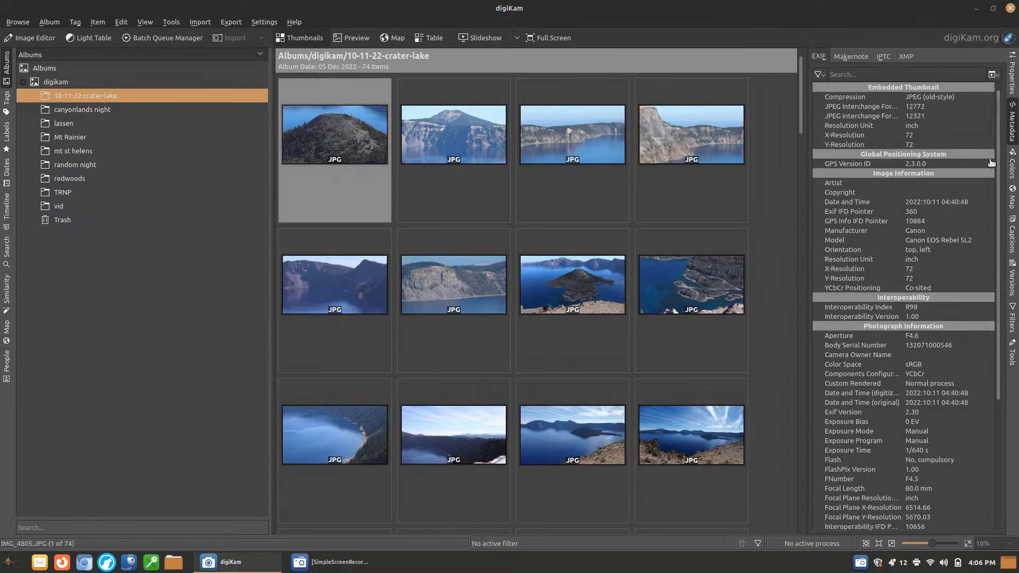
scroll(990, 162, down, 6)
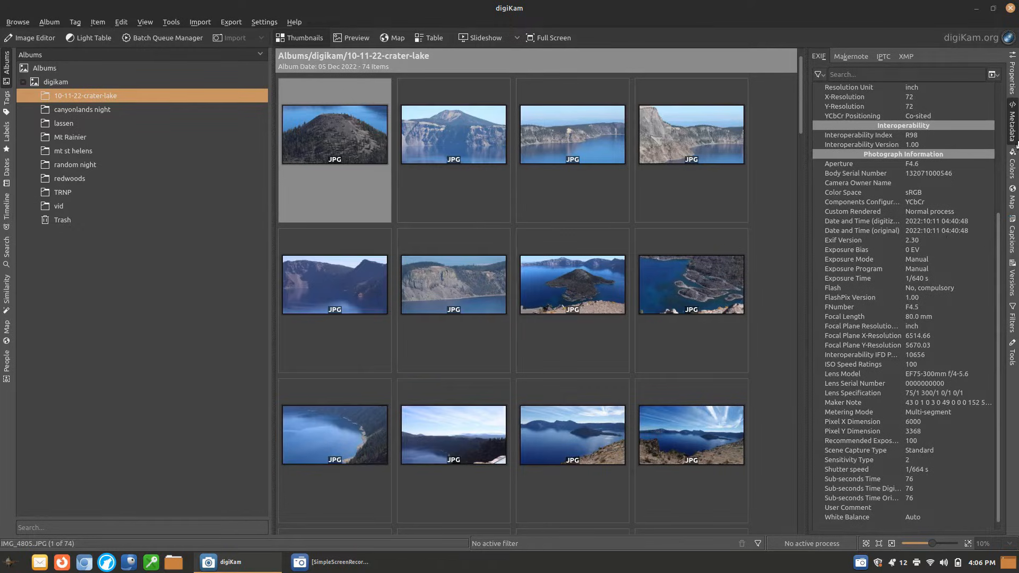
click(1013, 165)
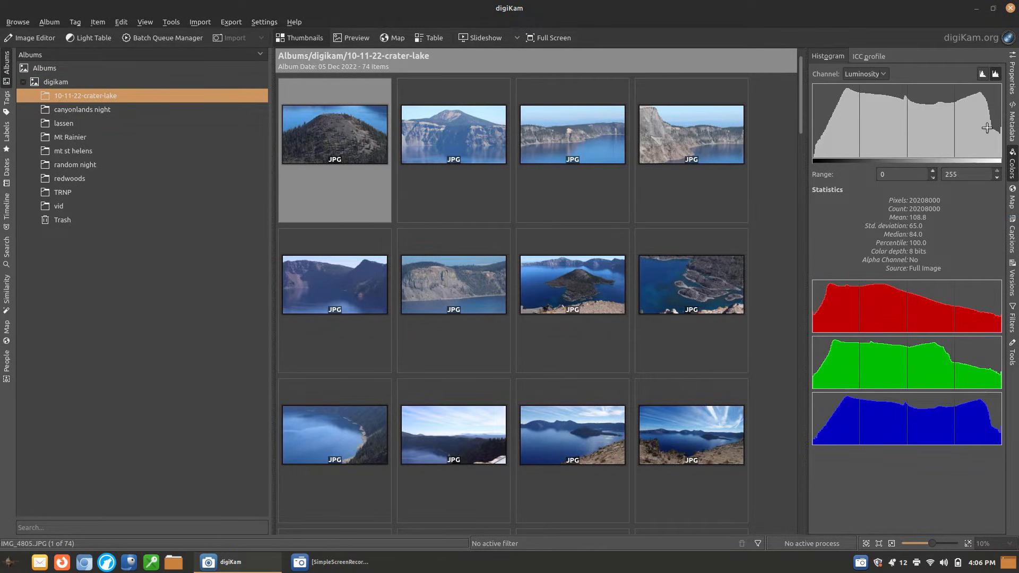
click(1013, 199)
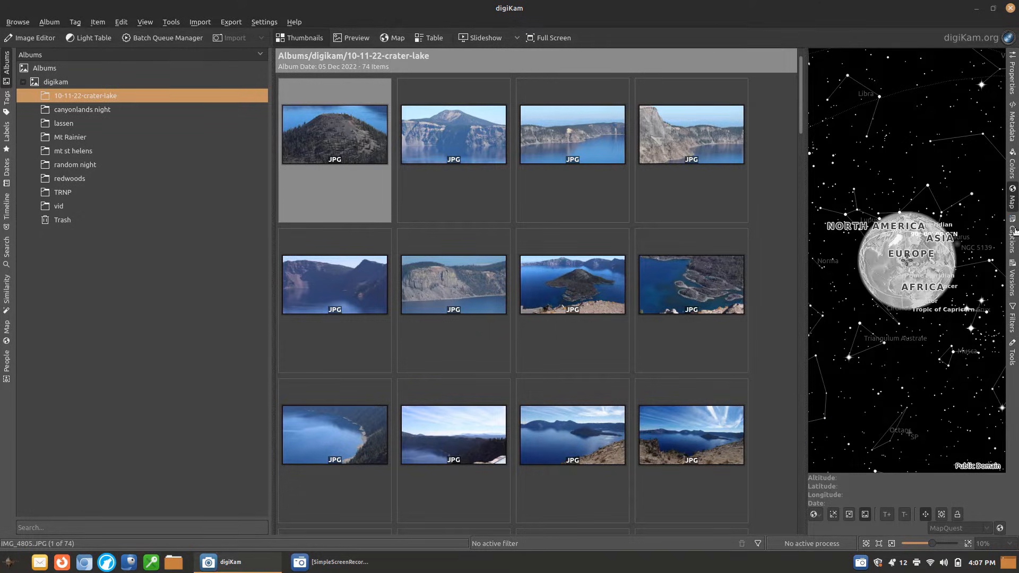
Try the Hot Springs tag on the first crater lake photo, and switch to the lassen album without applying the tag edits.
click(1013, 234)
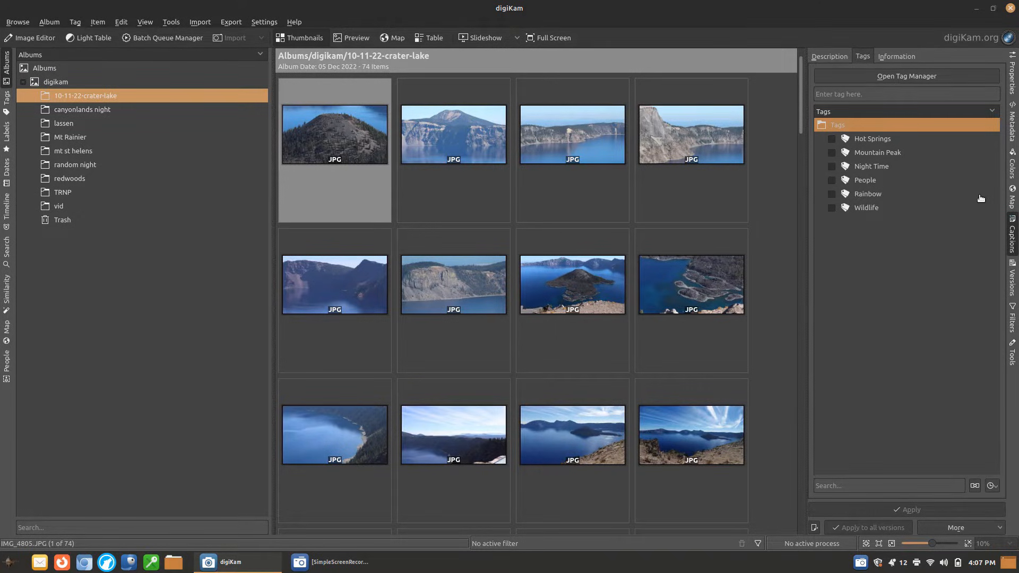
click(832, 139)
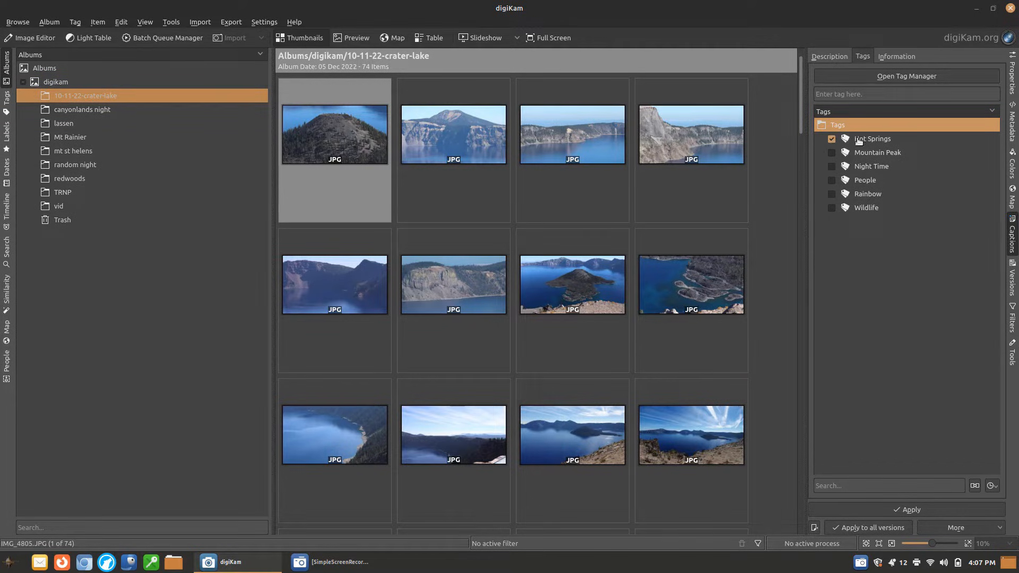
click(849, 139)
scroll(628, 179, down, 1)
scroll(628, 180, down, 5)
scroll(630, 183, up, 8)
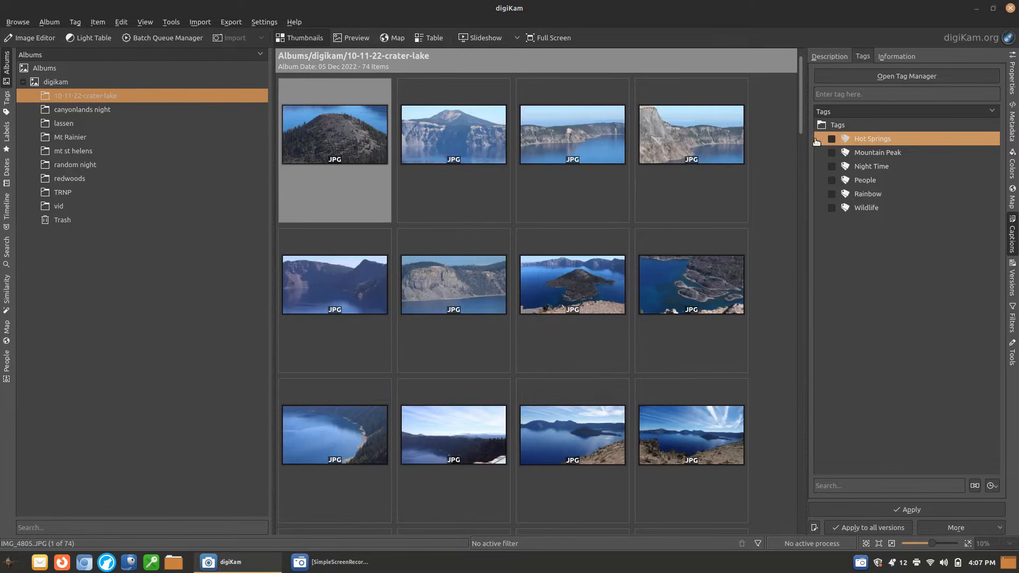
click(97, 125)
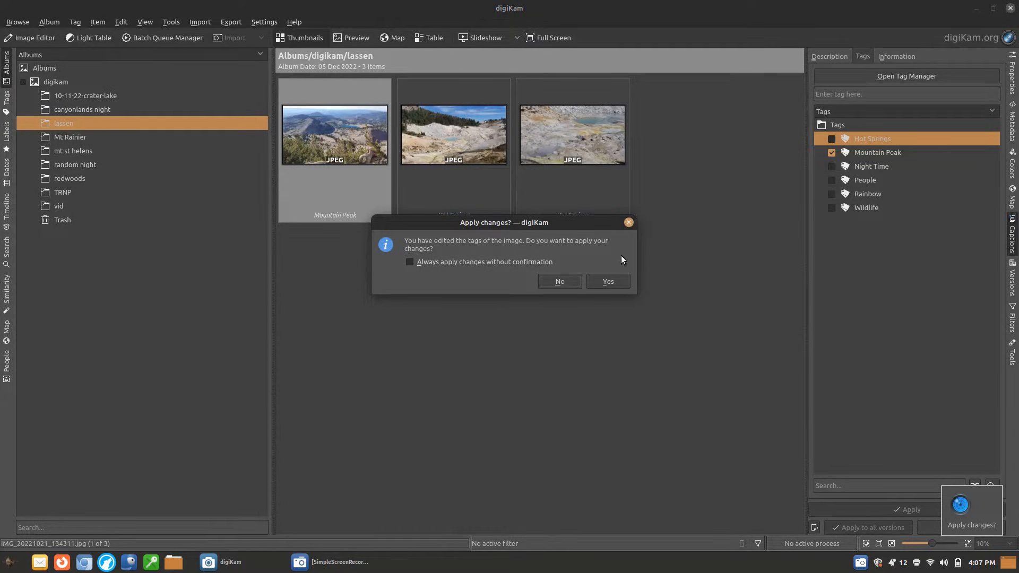
click(560, 282)
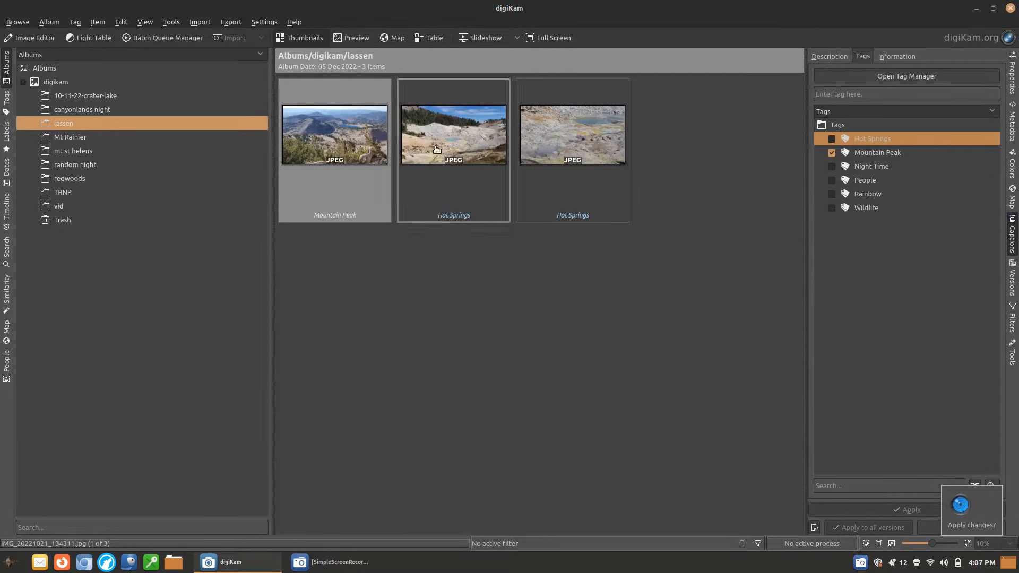
Apply the Hot Springs tag to the first photo in the 10-11-22-crater-lake album and remove it again.
click(137, 93)
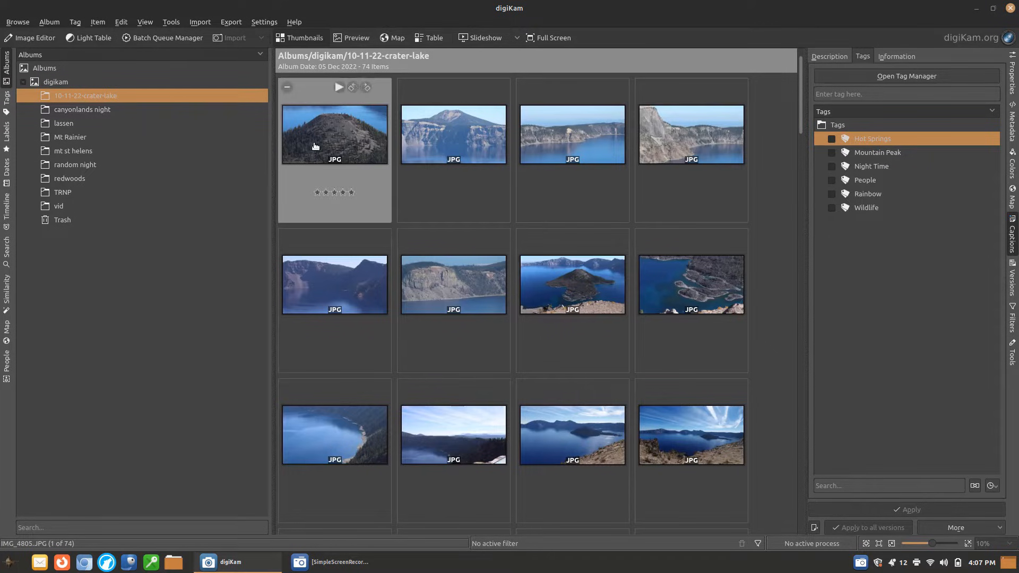
click(832, 141)
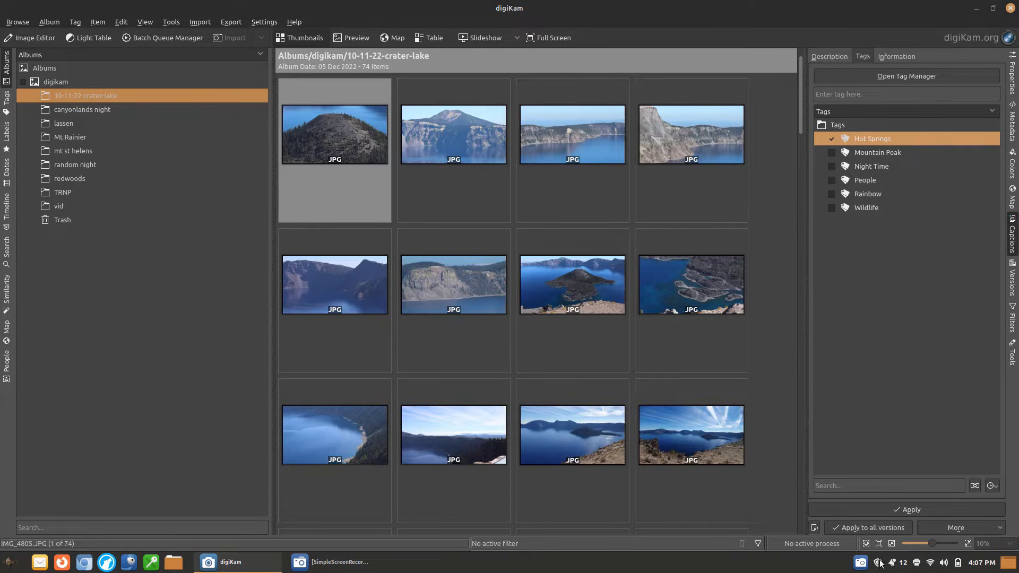
click(909, 511)
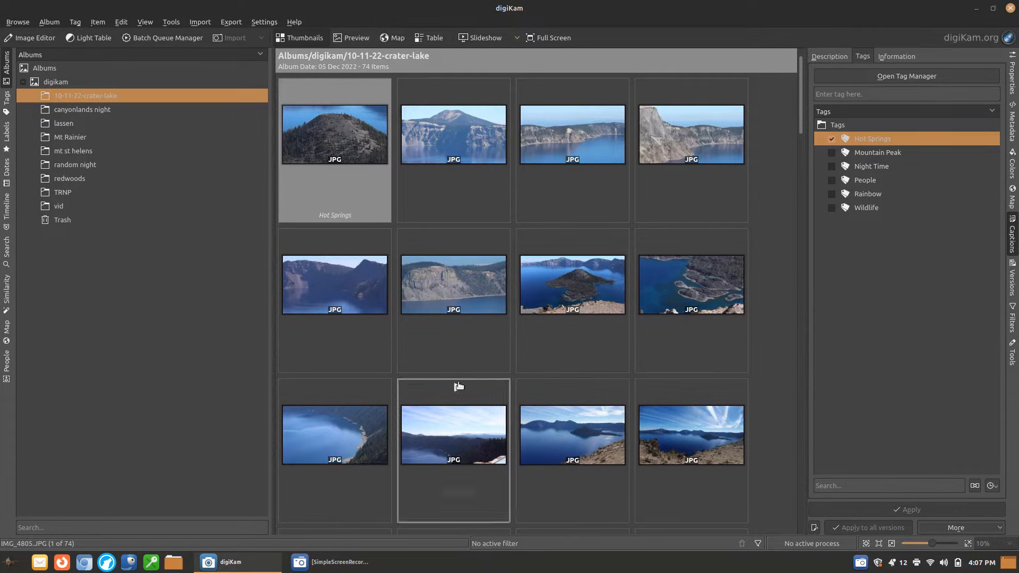
click(832, 140)
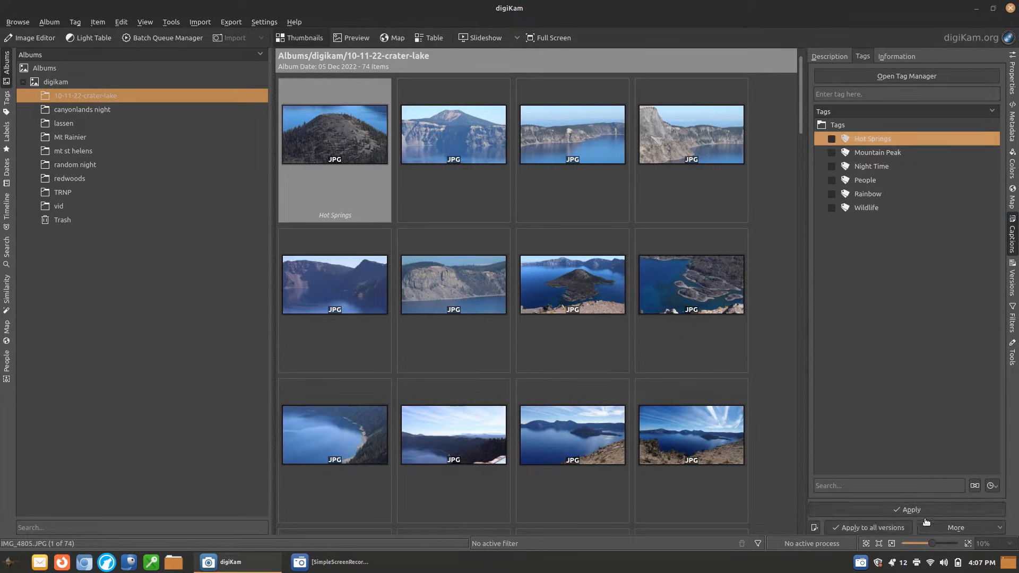
click(911, 510)
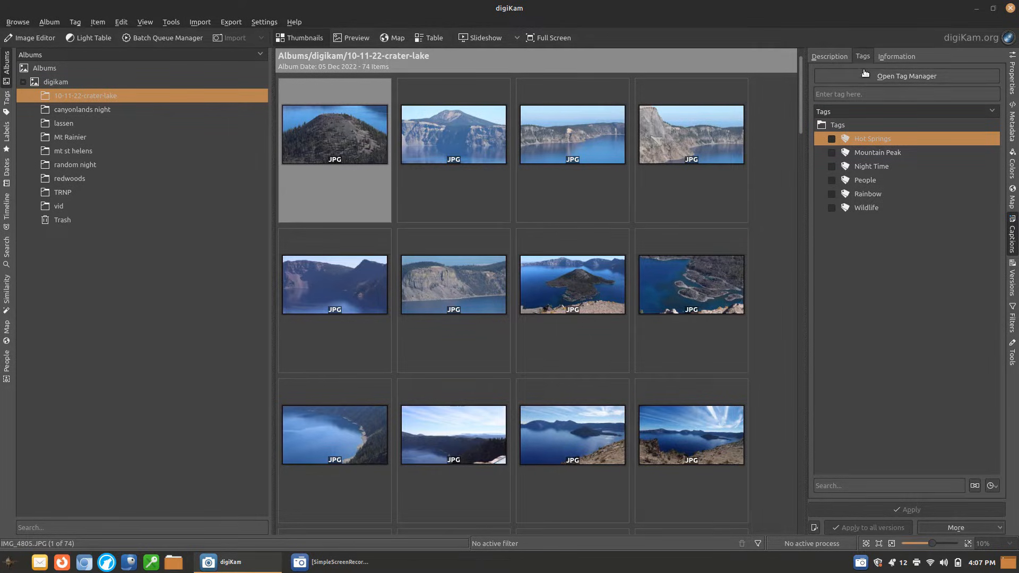
Review the first photo's version history and the available photo filters, and return to its caption tags.
click(1013, 281)
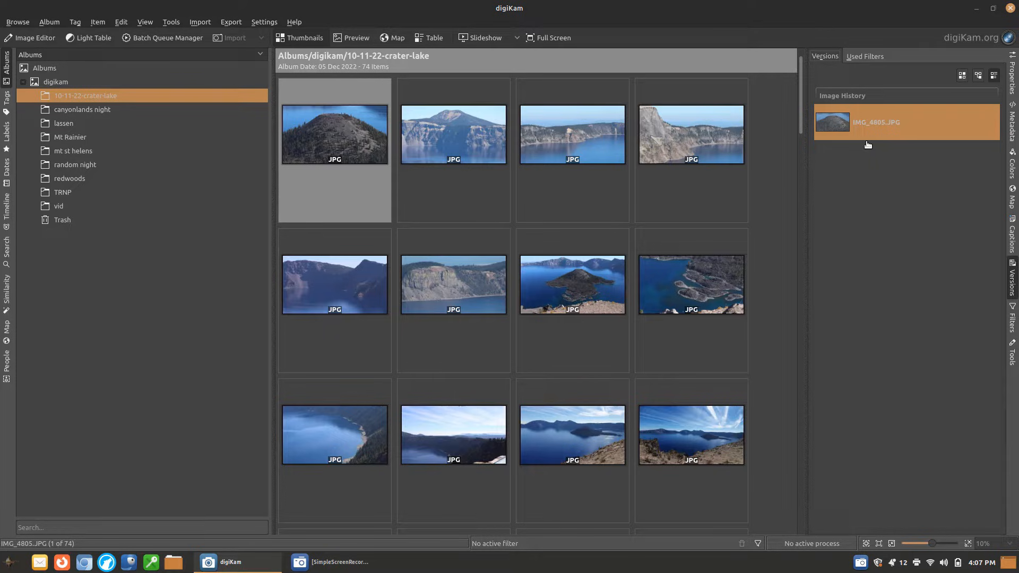
click(1013, 316)
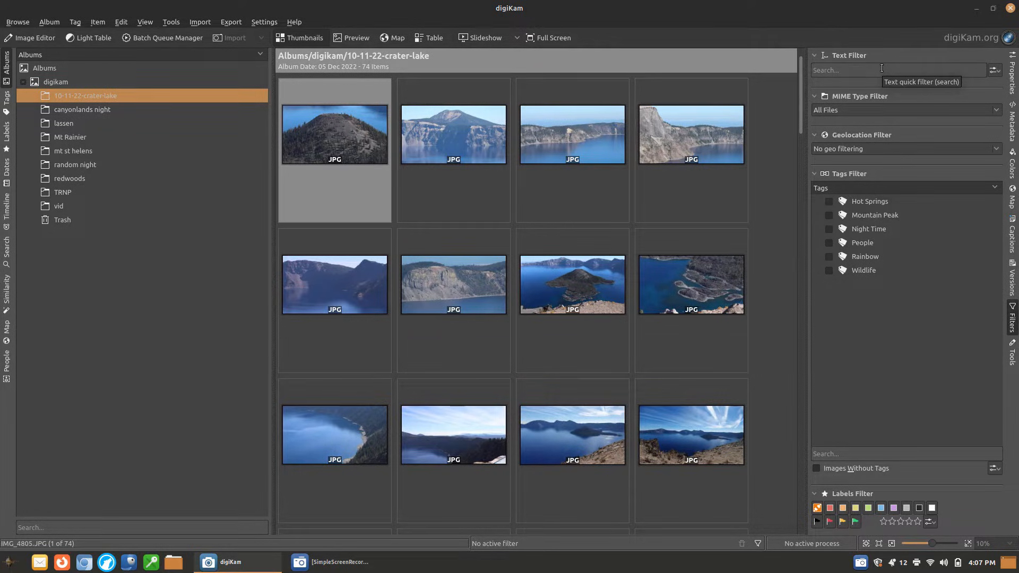
click(1012, 234)
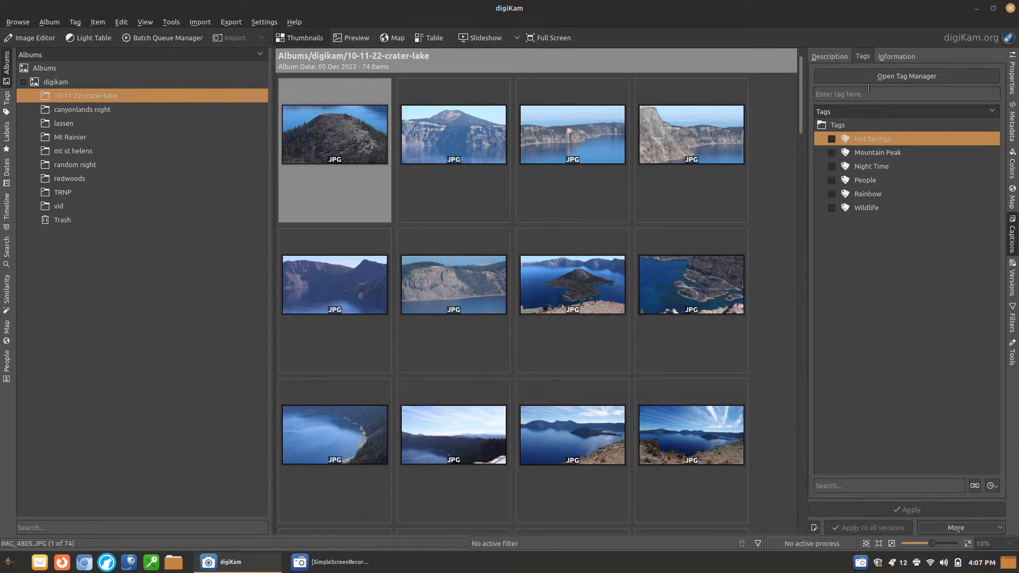
click(1013, 236)
click(1013, 238)
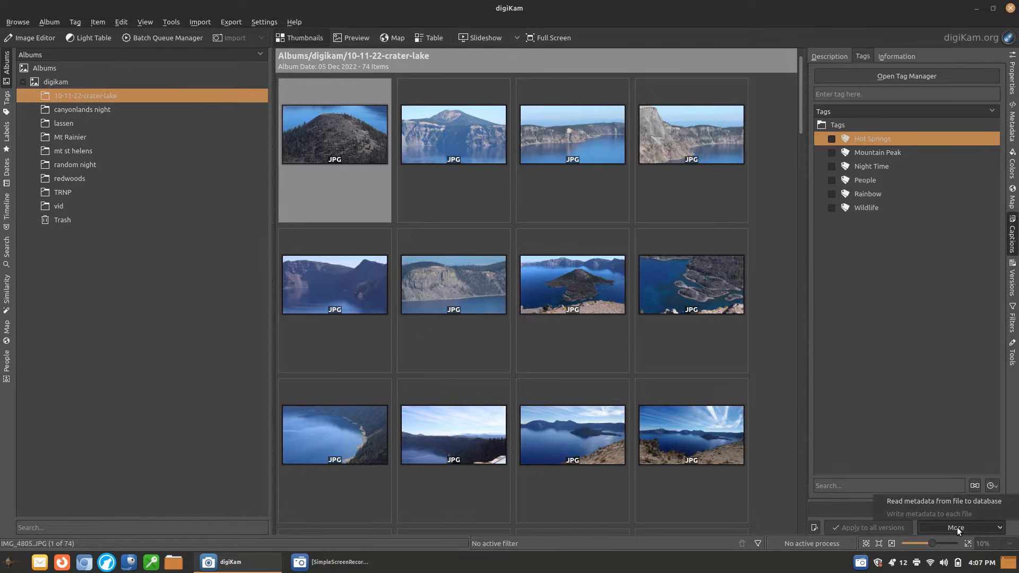
Revisit the version history and photo filters, and look through the main, post-processing and export tools.
click(1013, 289)
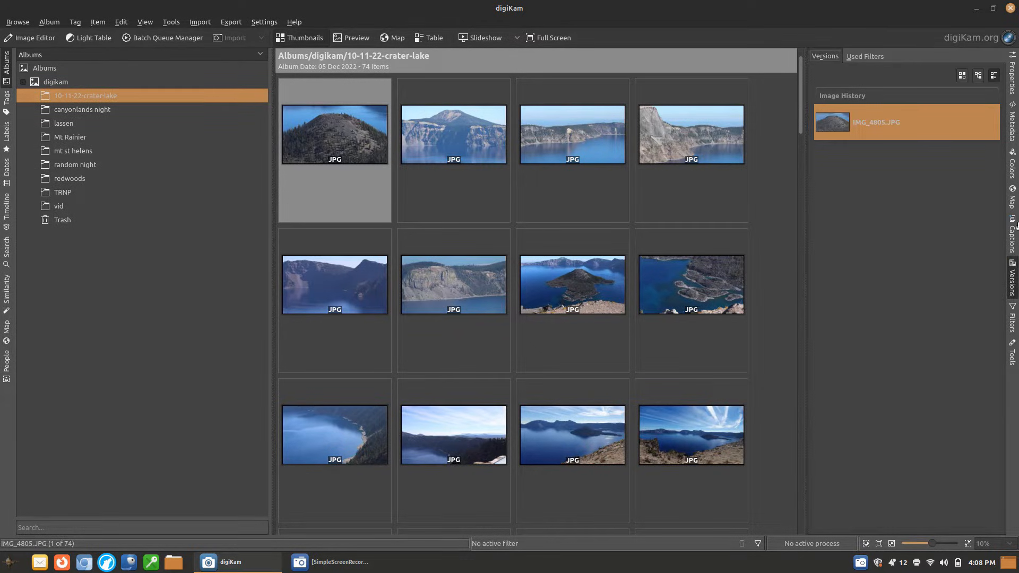
click(1013, 317)
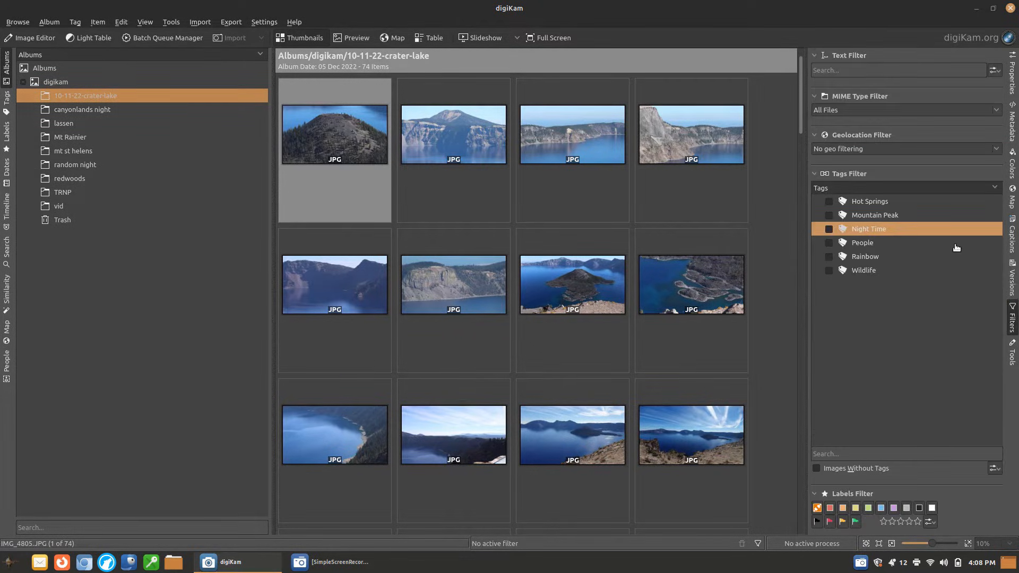
click(1013, 354)
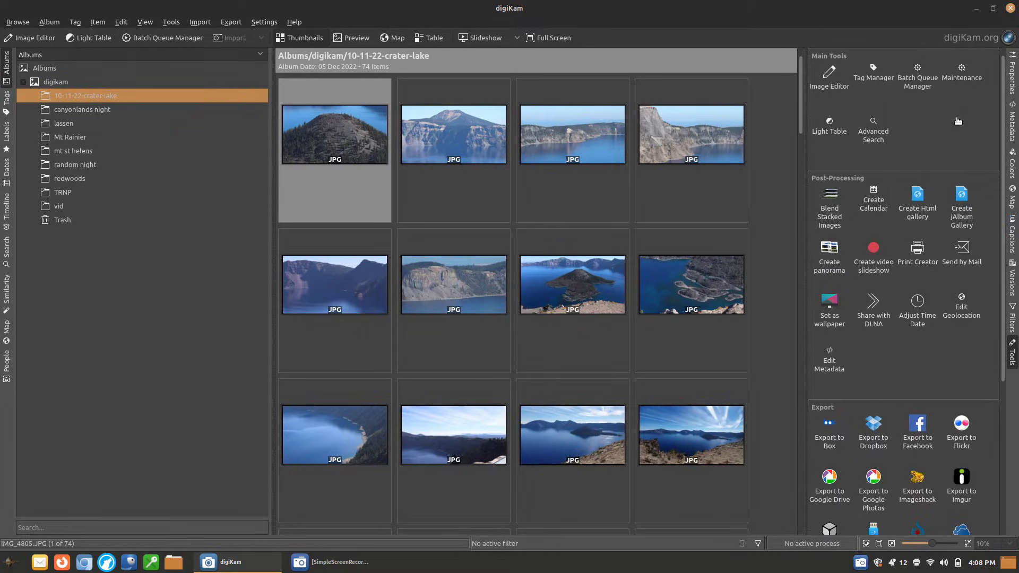
scroll(958, 121, down, 5)
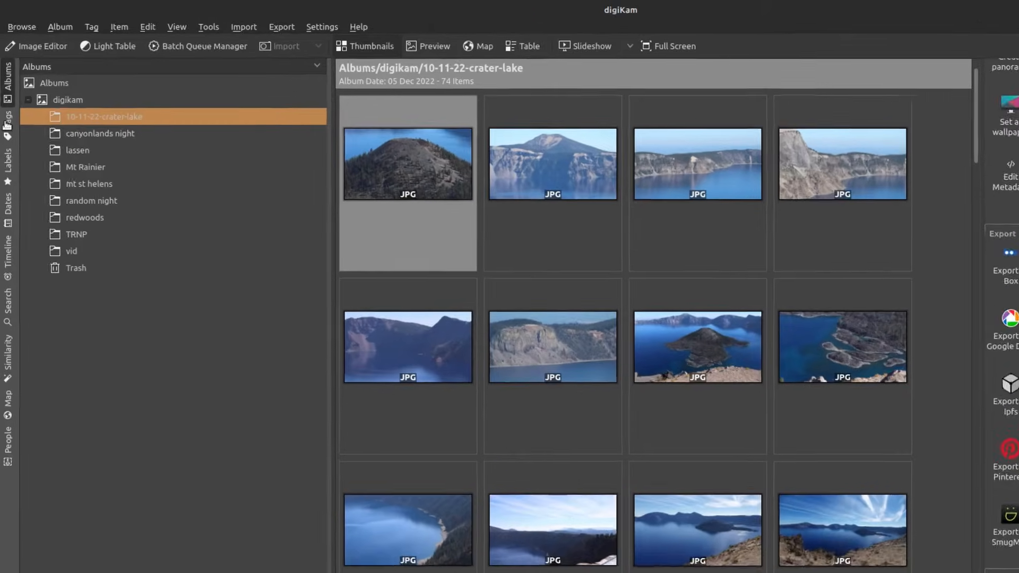
Browse the collection by the Hot Springs and Mountain Peak tags, previewing both Mountain Peak photos before returning to the thumbnails.
click(7, 108)
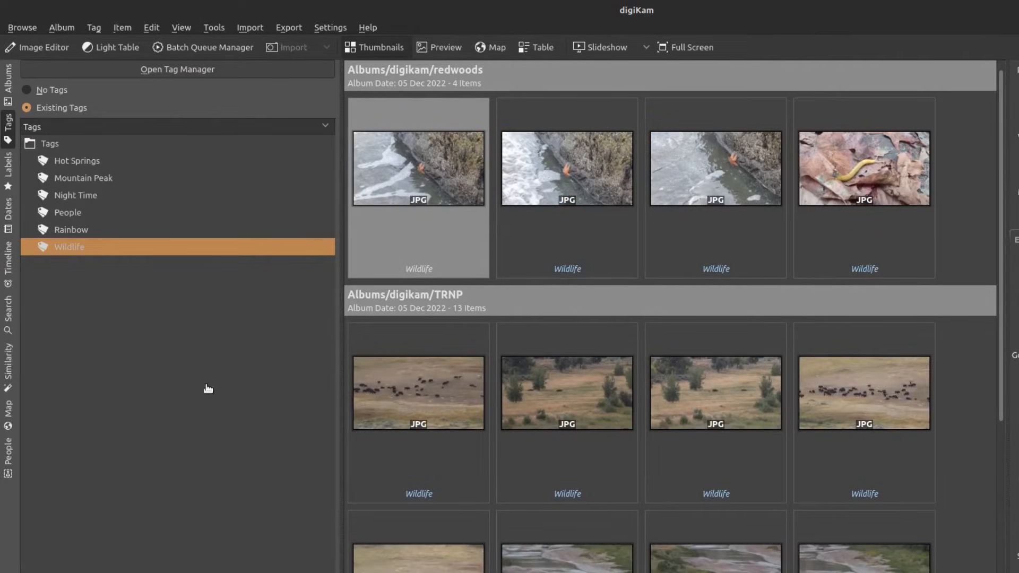
click(68, 164)
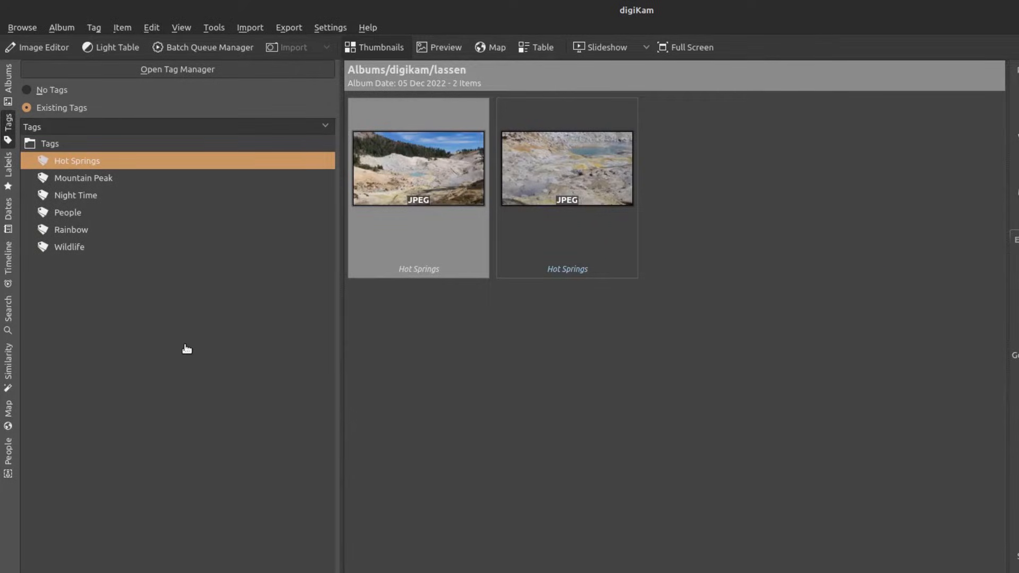
click(105, 179)
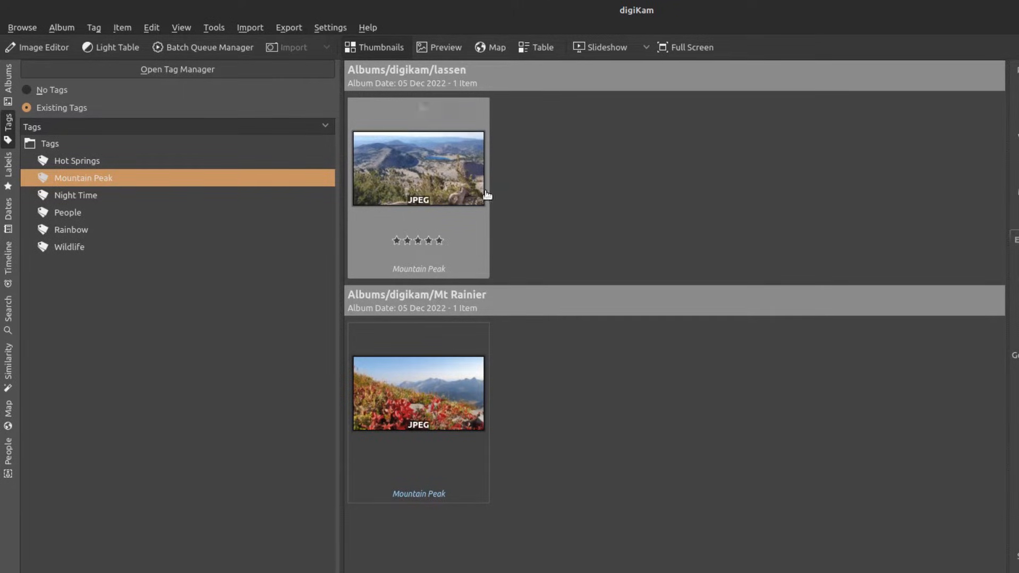
double_click(422, 202)
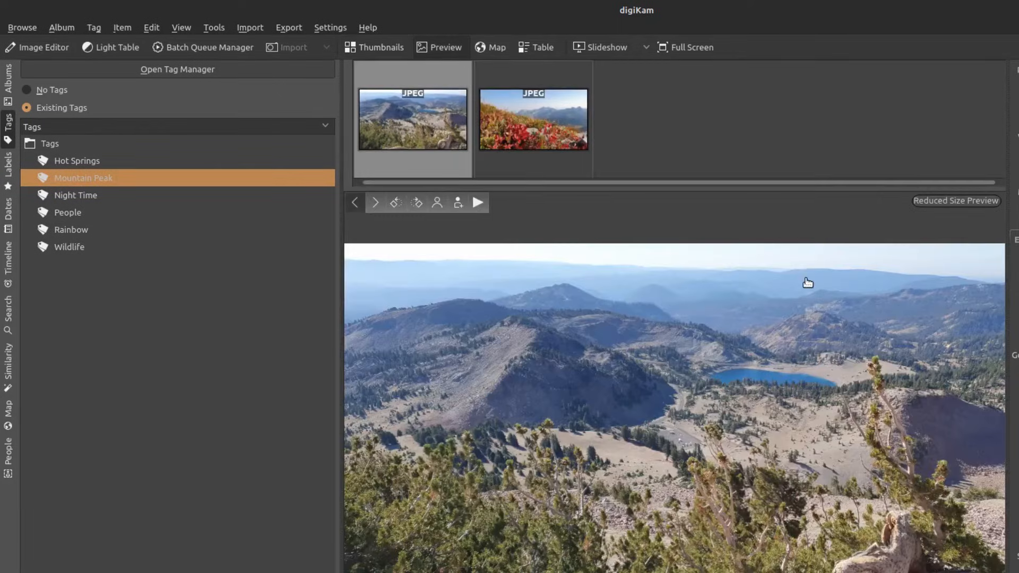
key(Right)
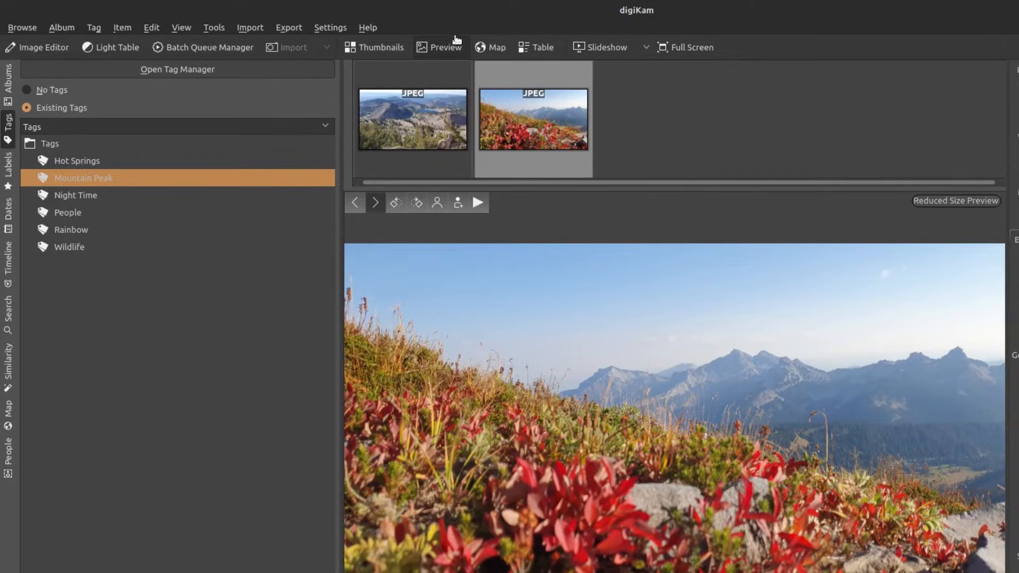
click(383, 53)
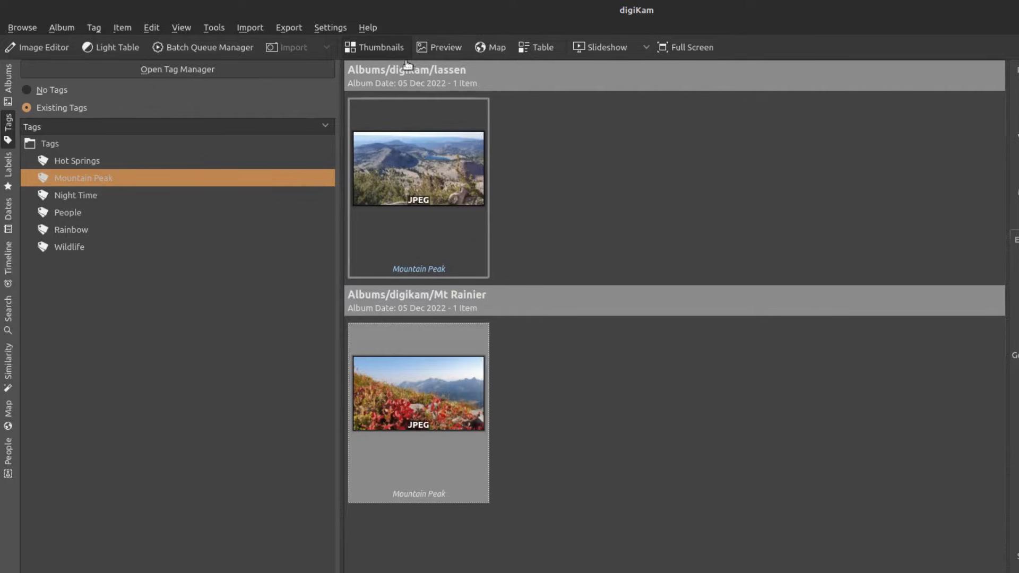
Browse the photos tagged Night Time, People and Rainbow.
click(96, 197)
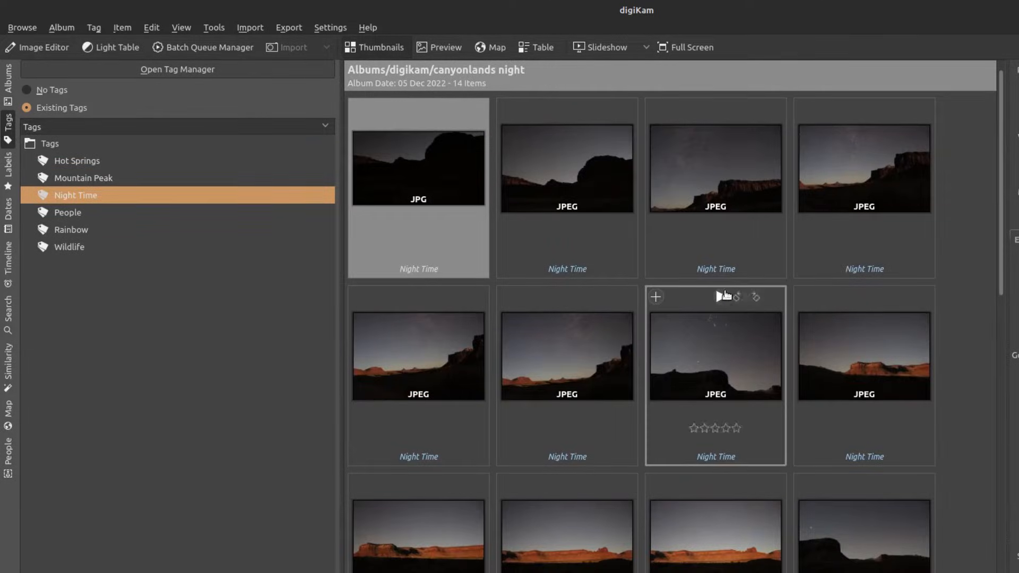
scroll(814, 307, down, 5)
scroll(818, 310, down, 12)
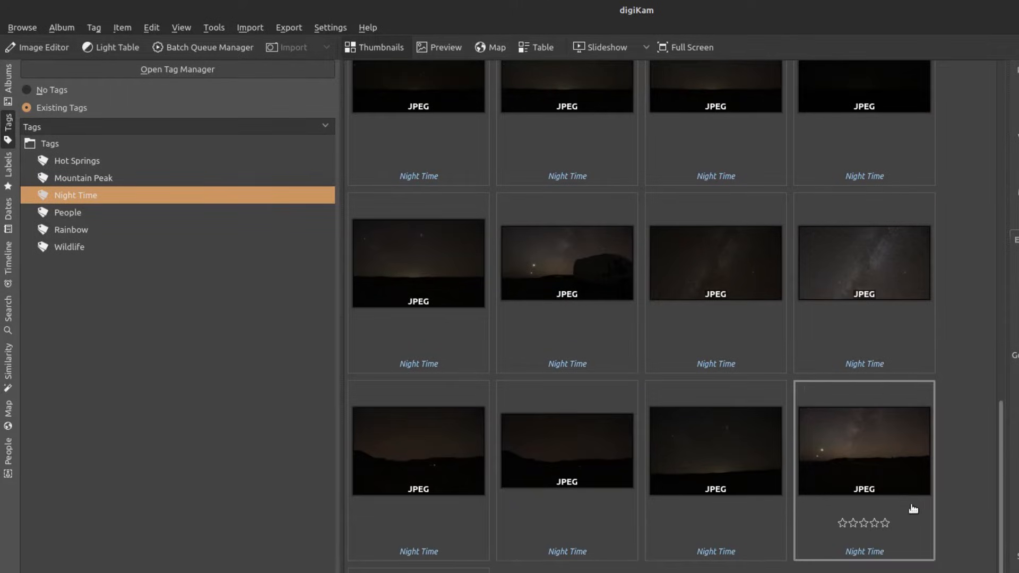
scroll(897, 507, up, 5)
scroll(895, 507, up, 11)
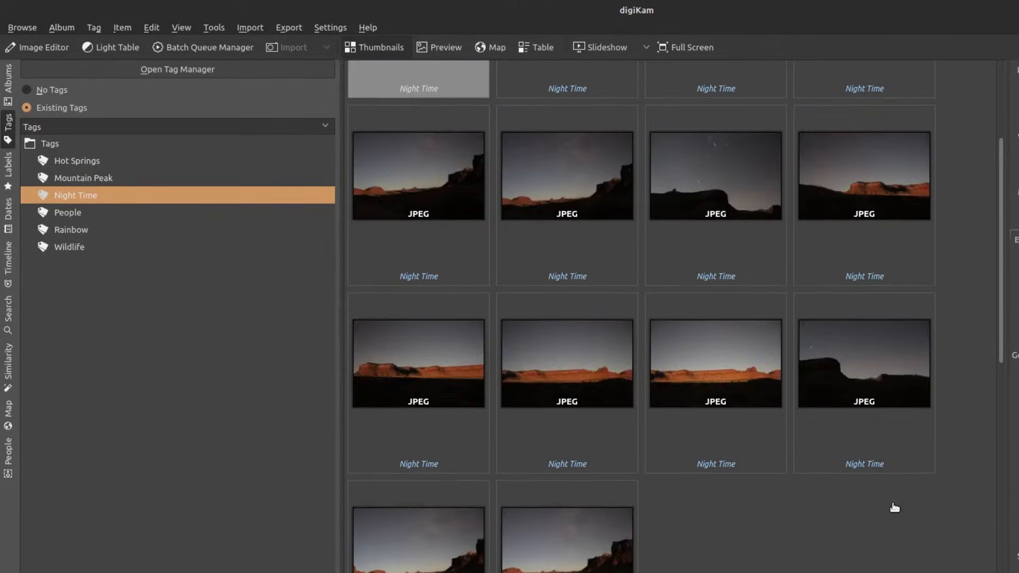
click(78, 215)
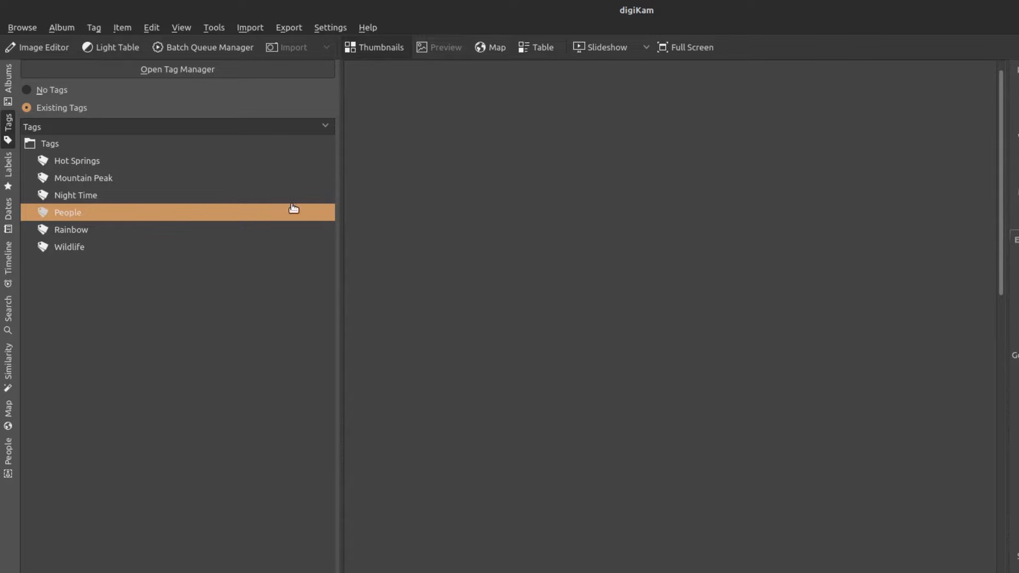
click(58, 232)
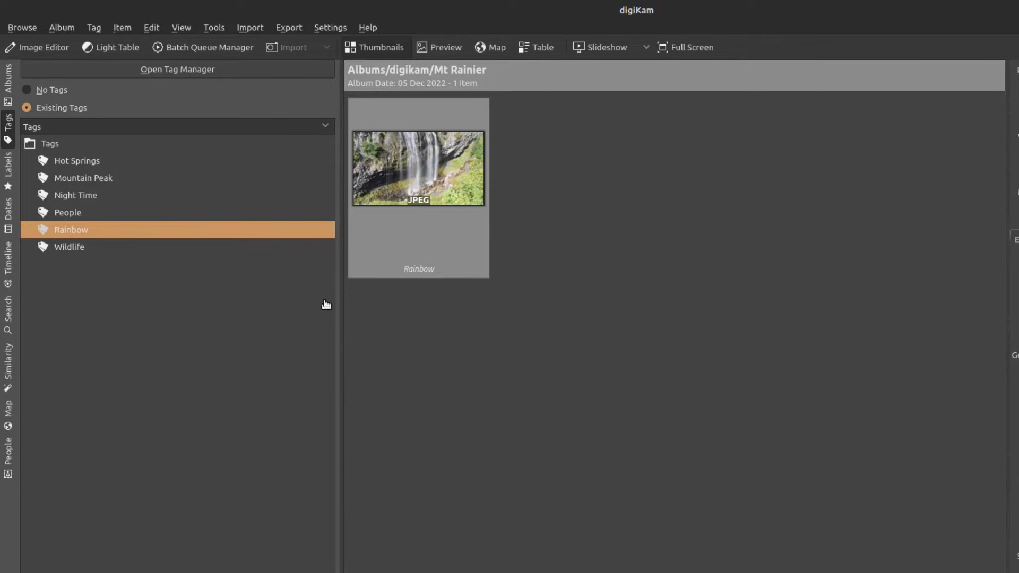
Preview the waterfall photo tagged Rainbow, return to the thumbnails, and browse the photos tagged Wildlife.
double_click(444, 153)
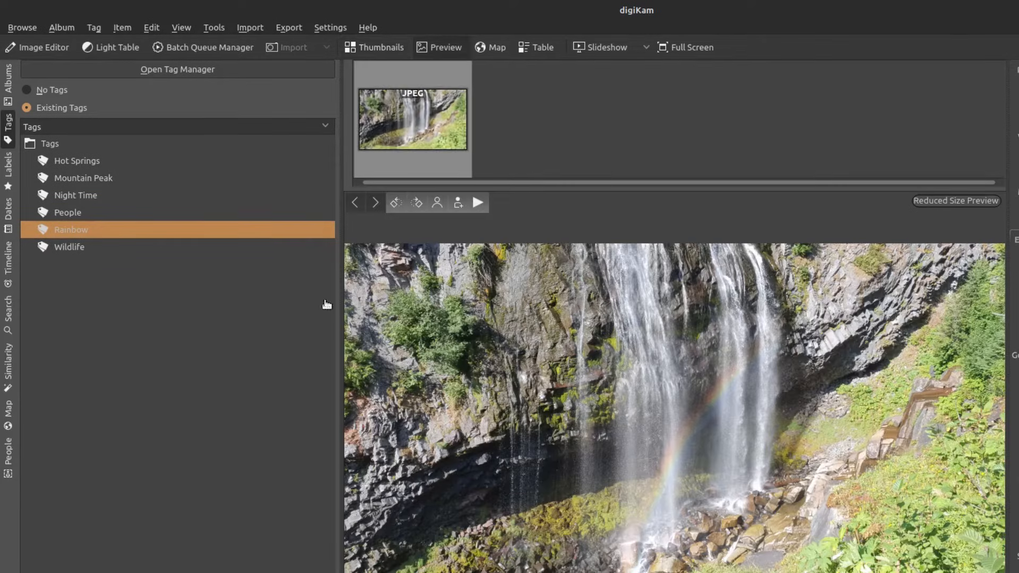
click(393, 43)
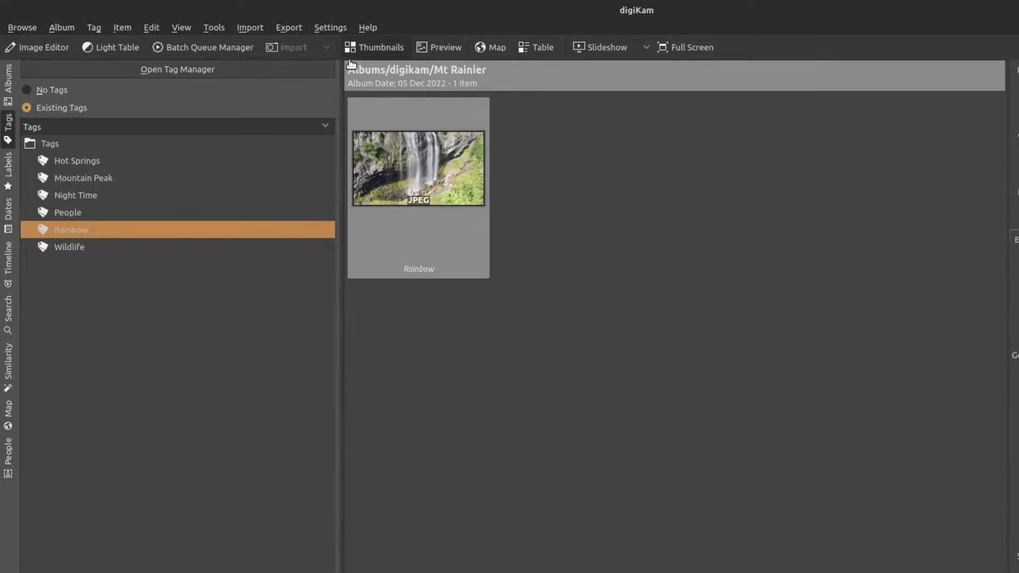
click(64, 253)
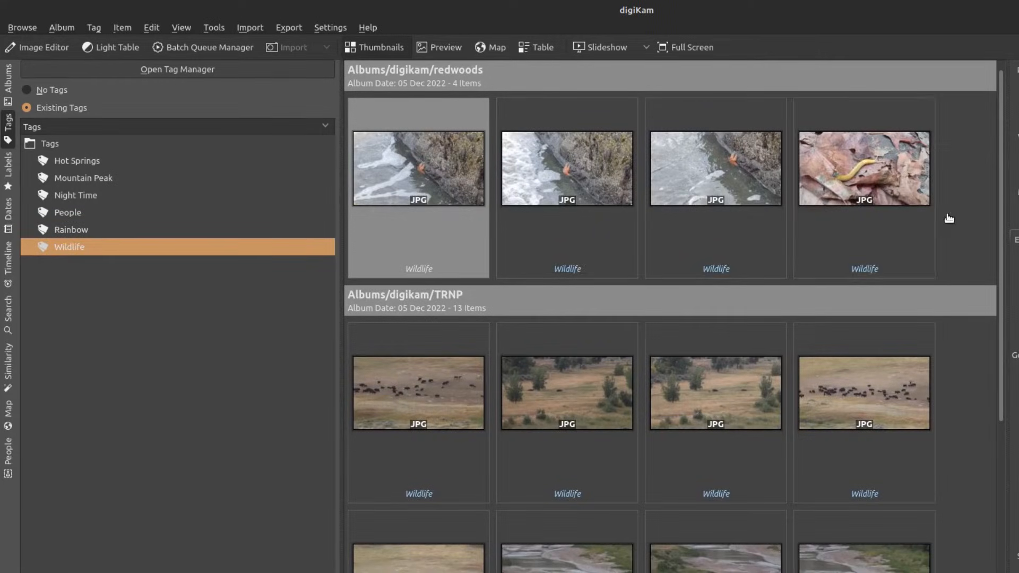
mouse_move(612, 243)
scroll(612, 243, down, 8)
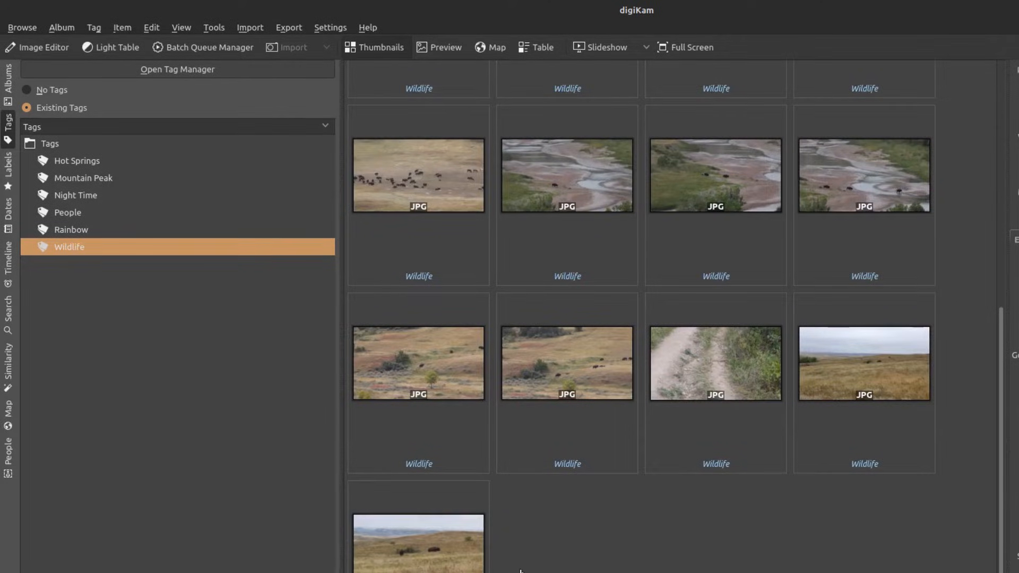
Preview the Wildlife photos of the bison herd, the yellow slug and the orange starfish.
scroll(539, 462, up, 3)
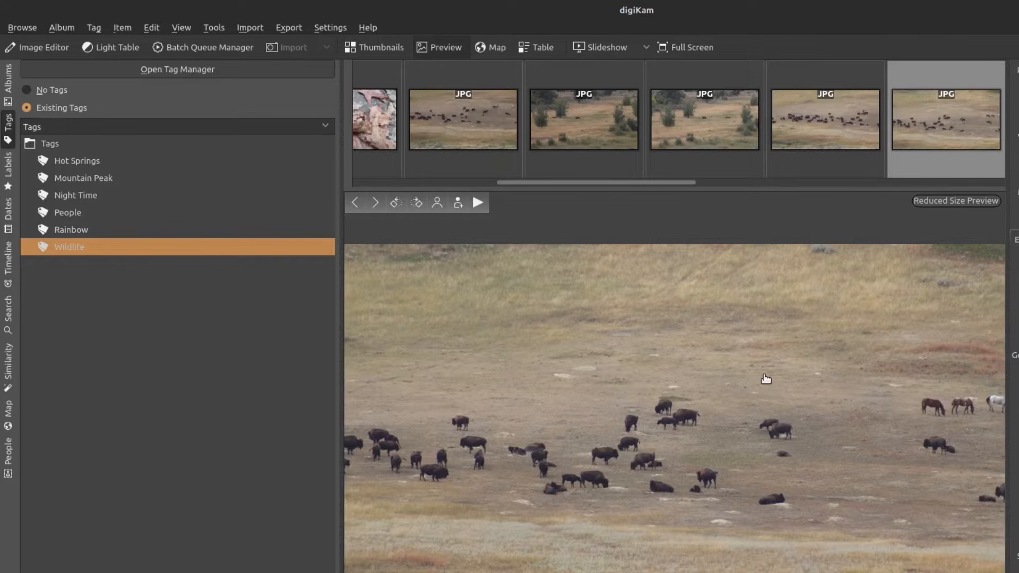
scroll(716, 144, up, 3)
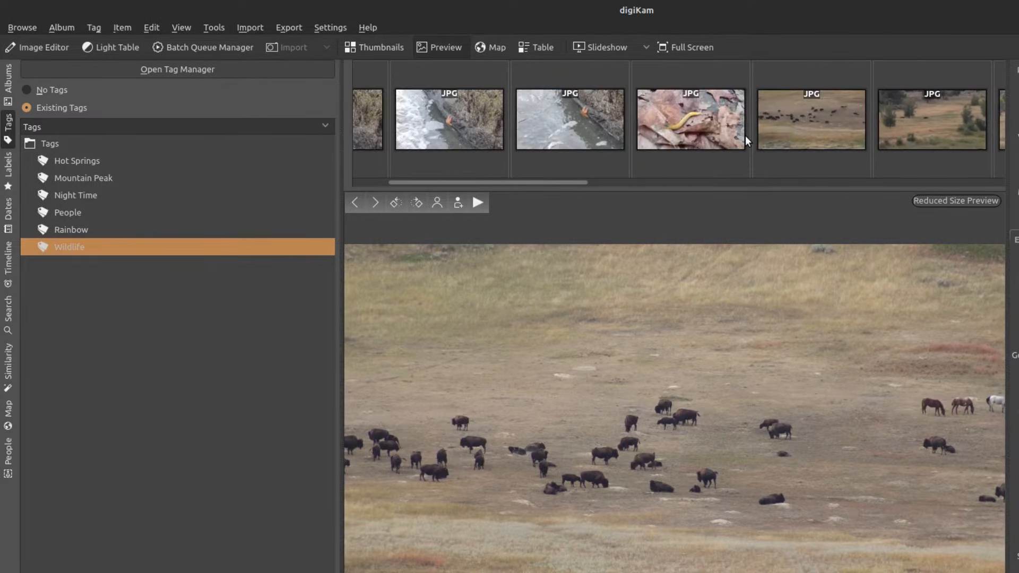
click(732, 132)
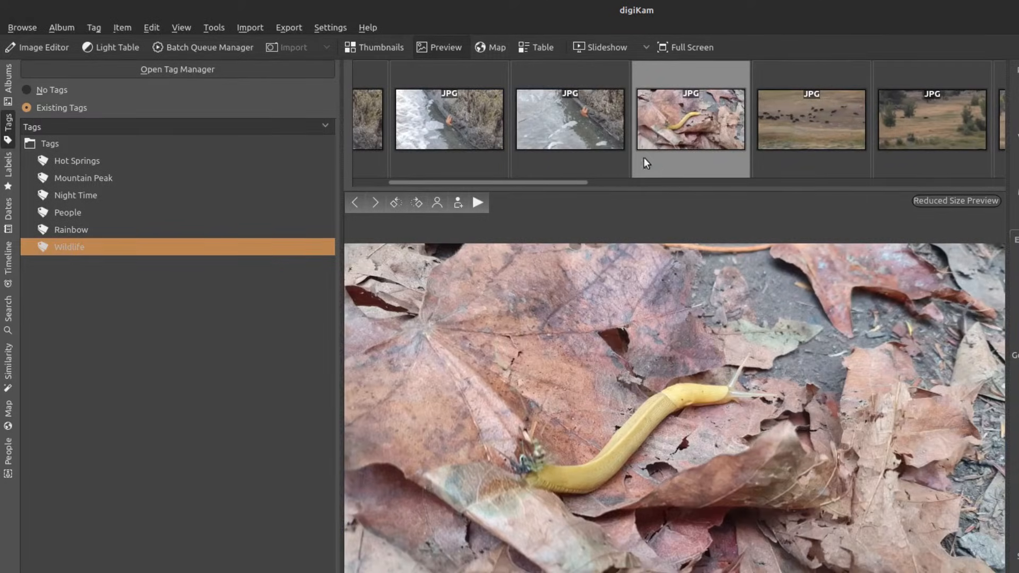
click(584, 131)
click(438, 104)
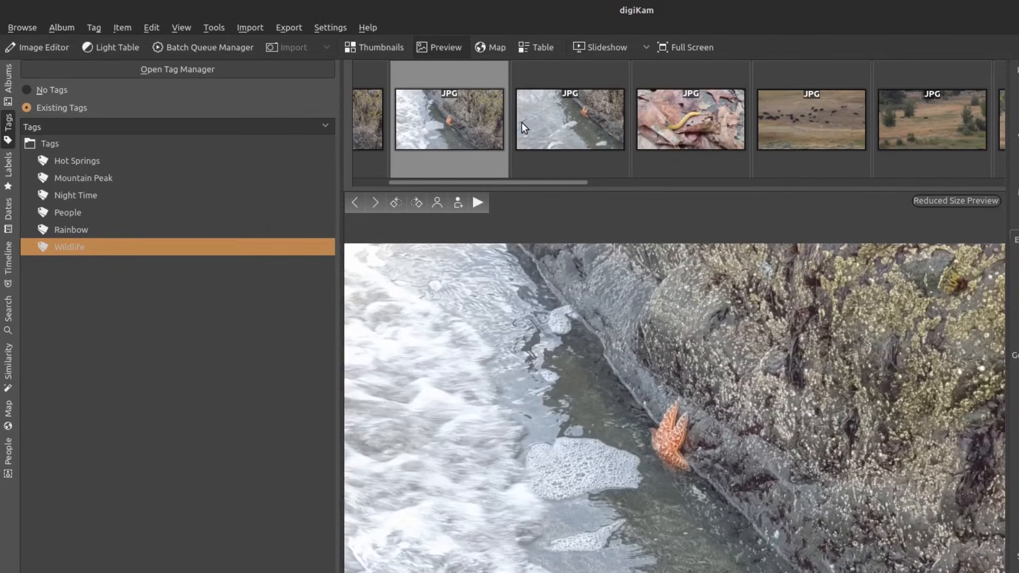
click(400, 107)
scroll(751, 151, down, 3)
scroll(798, 124, down, 5)
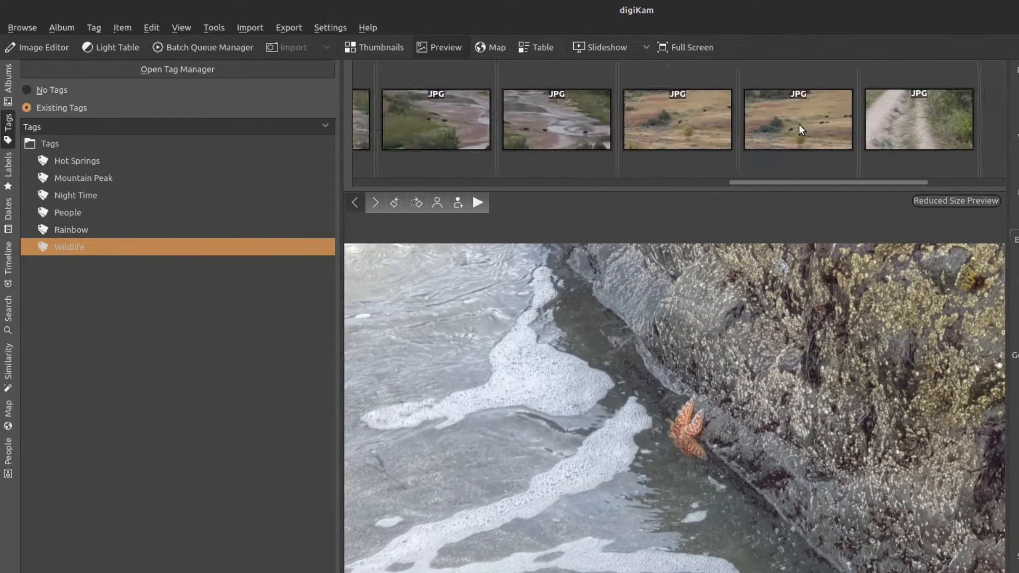
Preview the trail photo, zoom in on the snake and back out, and view the last bison photo.
click(708, 125)
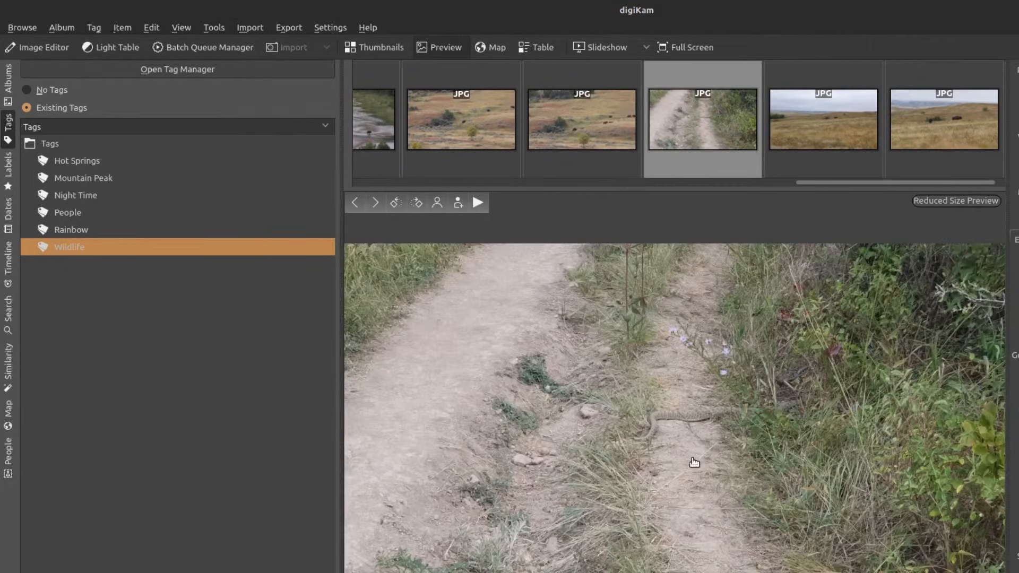
scroll(686, 445, up, 5)
drag(777, 403, 555, 460)
scroll(554, 461, down, 2)
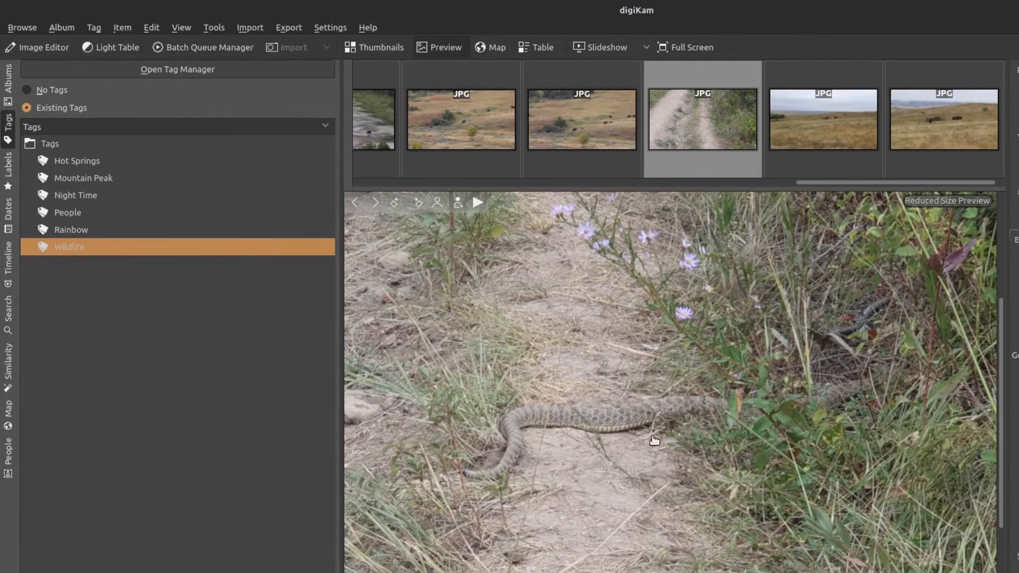
scroll(628, 440, down, 2)
scroll(628, 440, down, 2)
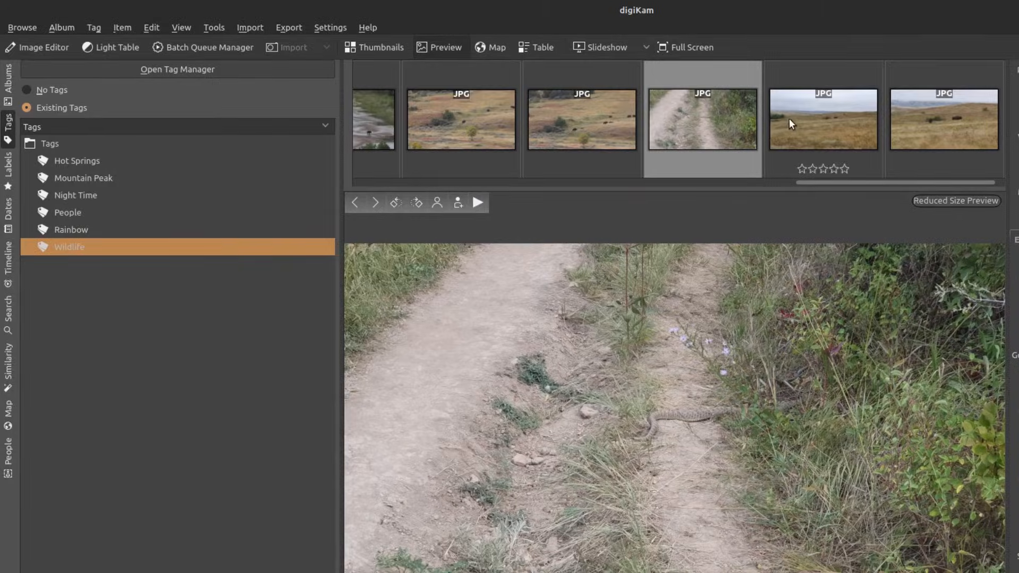
click(931, 120)
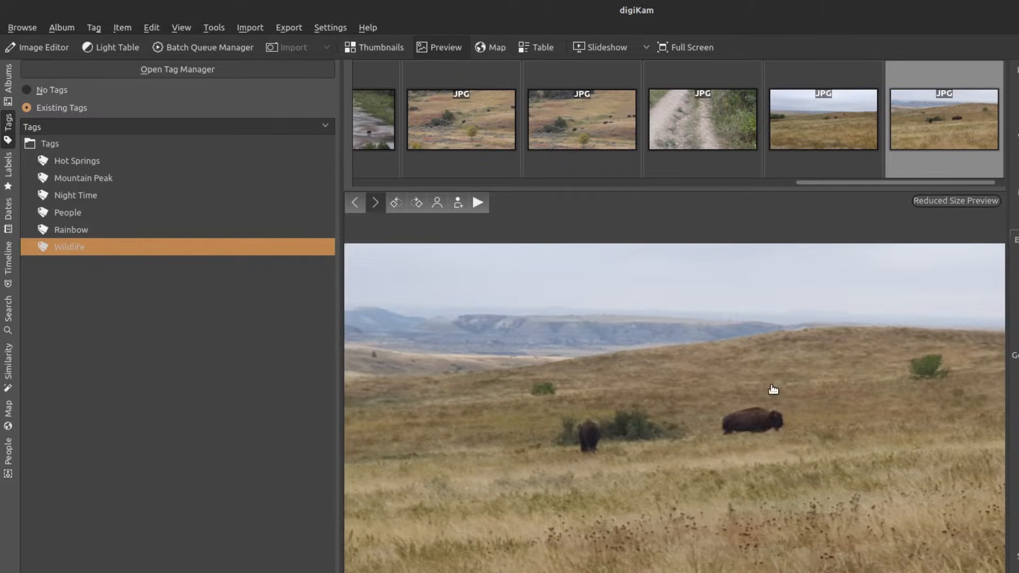
Look over the rating, pick and color labels, and browse the photos dated November 2021.
click(13, 169)
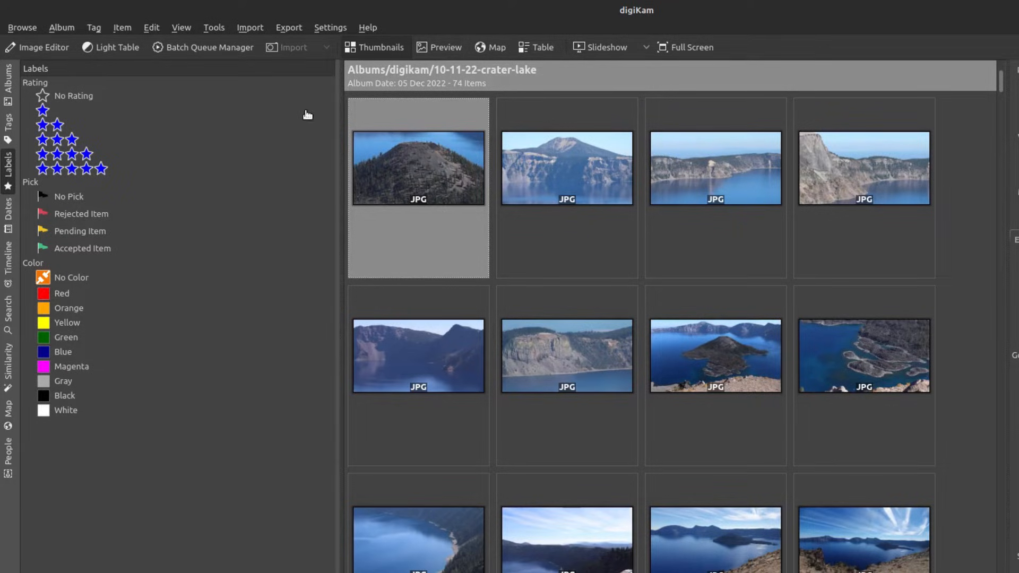
click(11, 222)
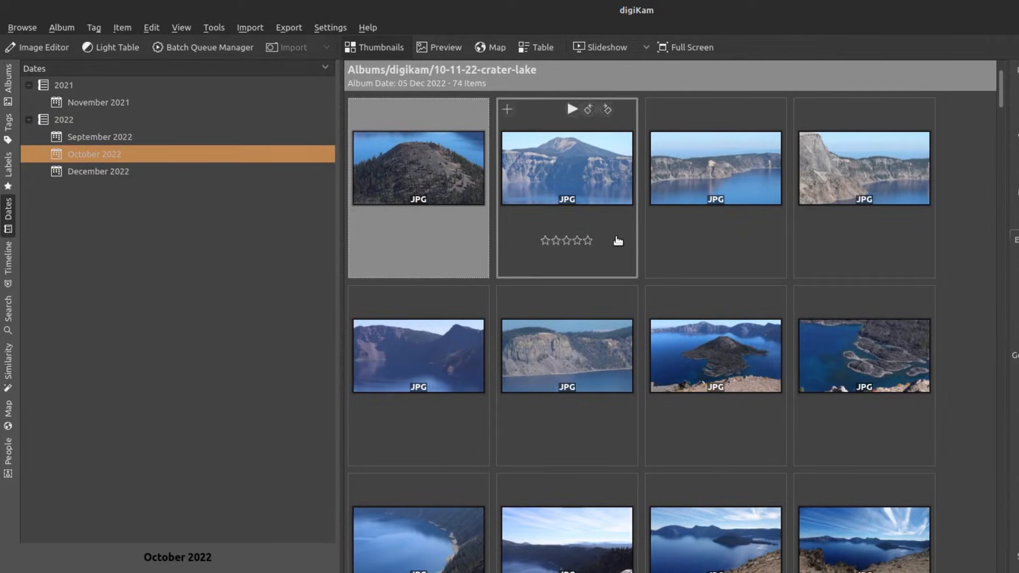
click(91, 107)
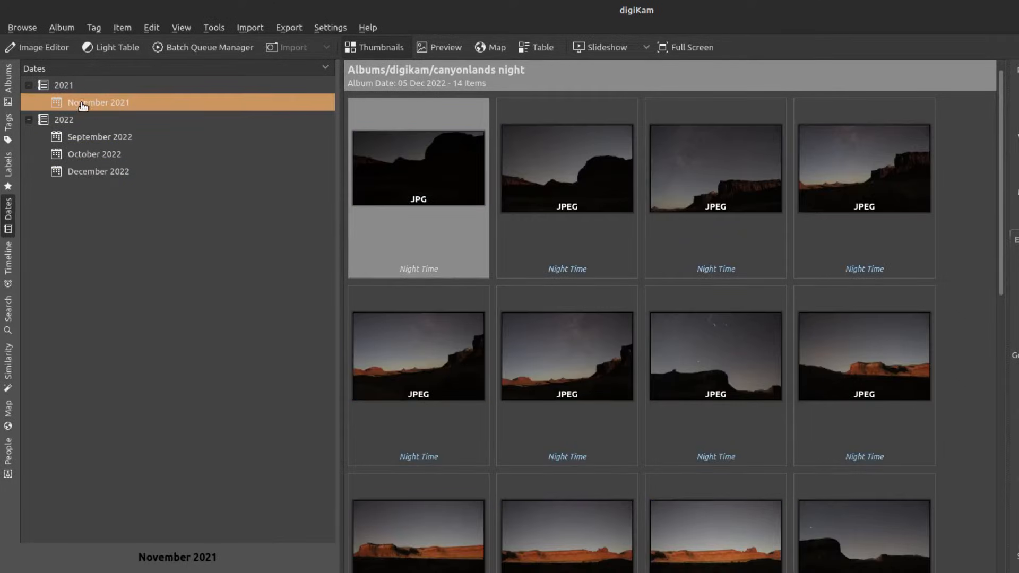
scroll(520, 175, down, 10)
scroll(524, 174, up, 5)
Browse the photos dated September 2022 through to the end of the TRNP album.
click(133, 133)
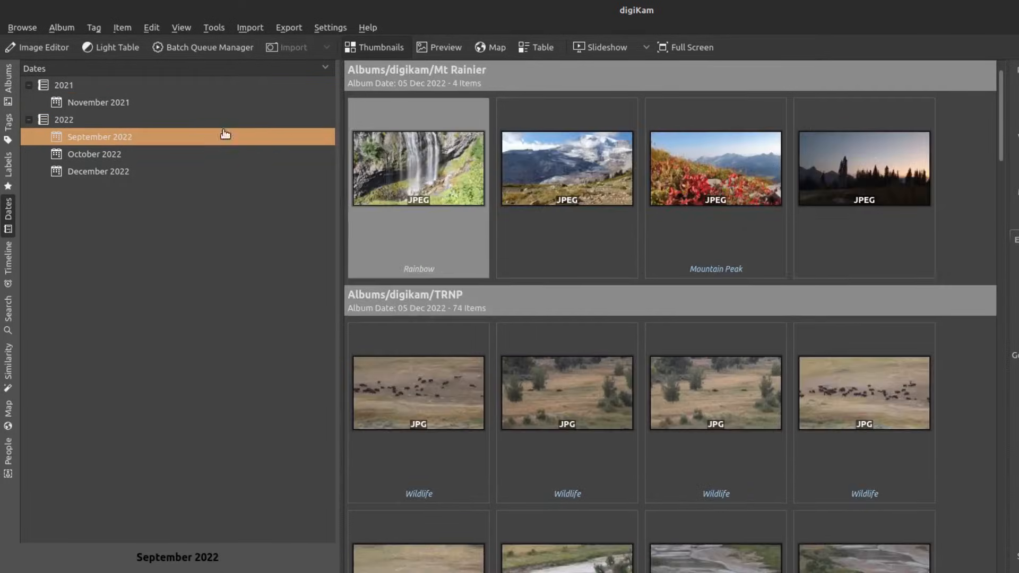
scroll(685, 195, down, 4)
scroll(742, 141, up, 4)
scroll(460, 303, down, 10)
scroll(490, 292, down, 10)
scroll(509, 286, down, 8)
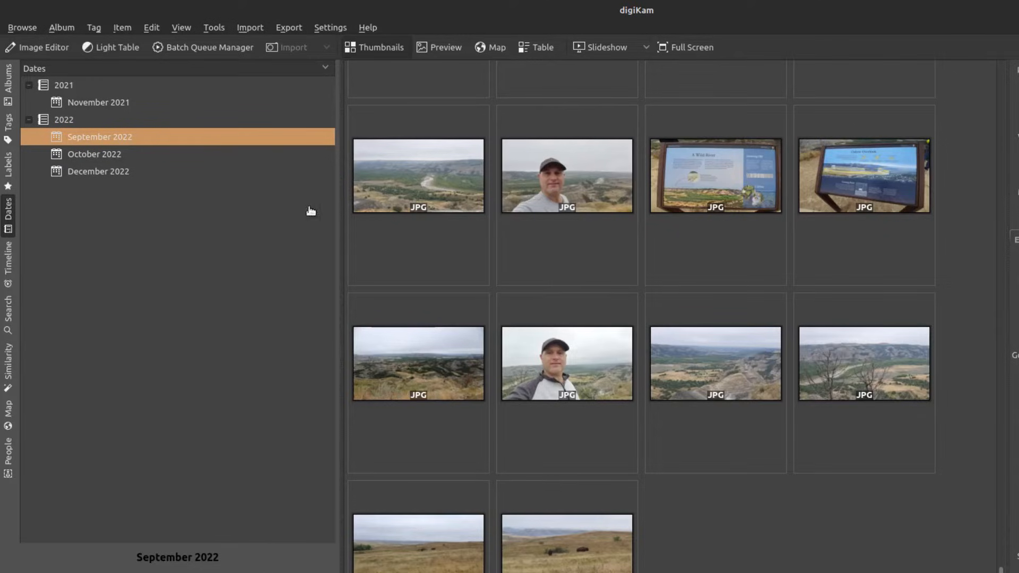
Browse the photos dated October 2022 from the crater lake album down to the redwoods album.
click(113, 151)
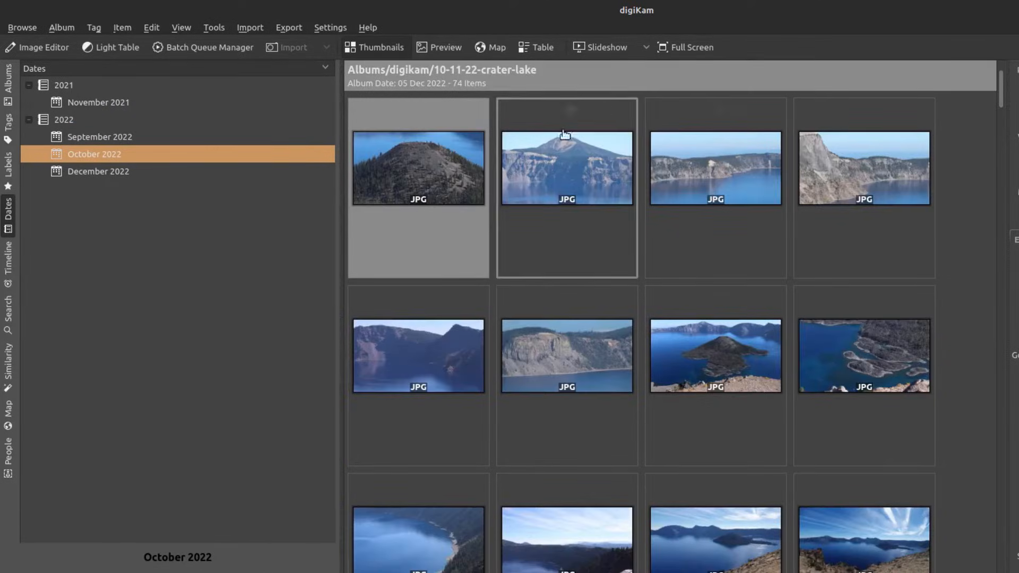
scroll(565, 134, down, 6)
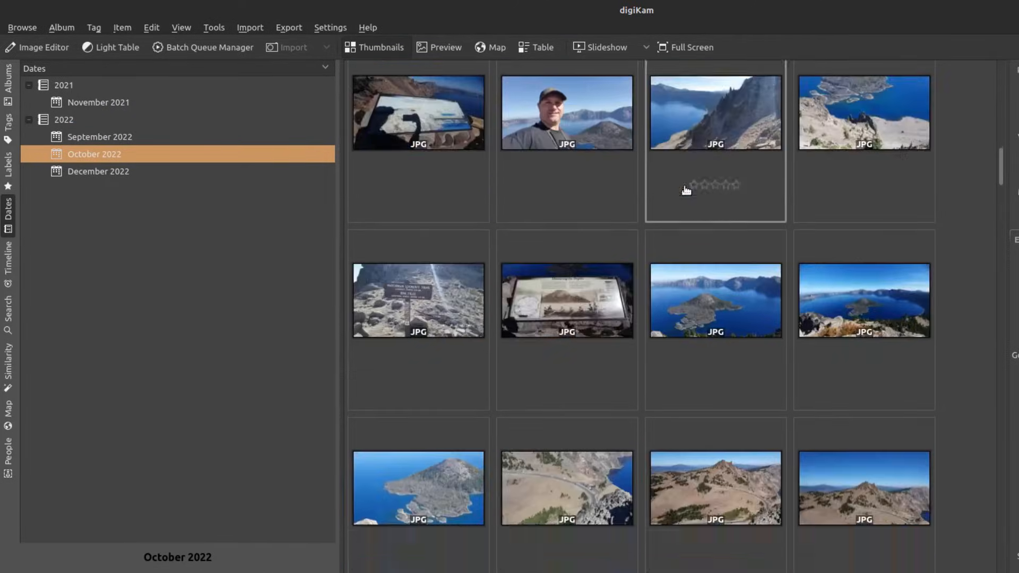
scroll(706, 189, down, 15)
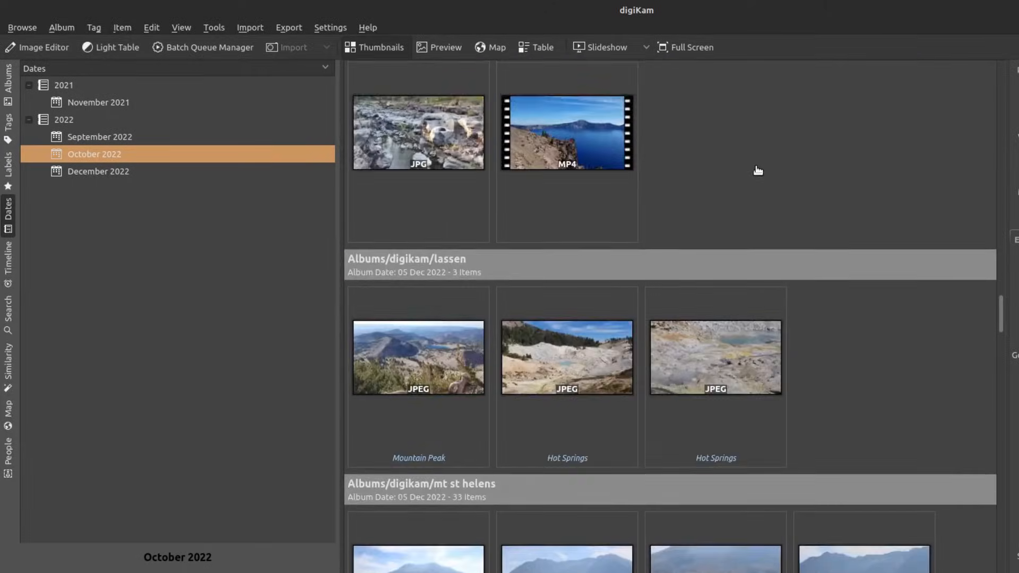
scroll(511, 306, down, 10)
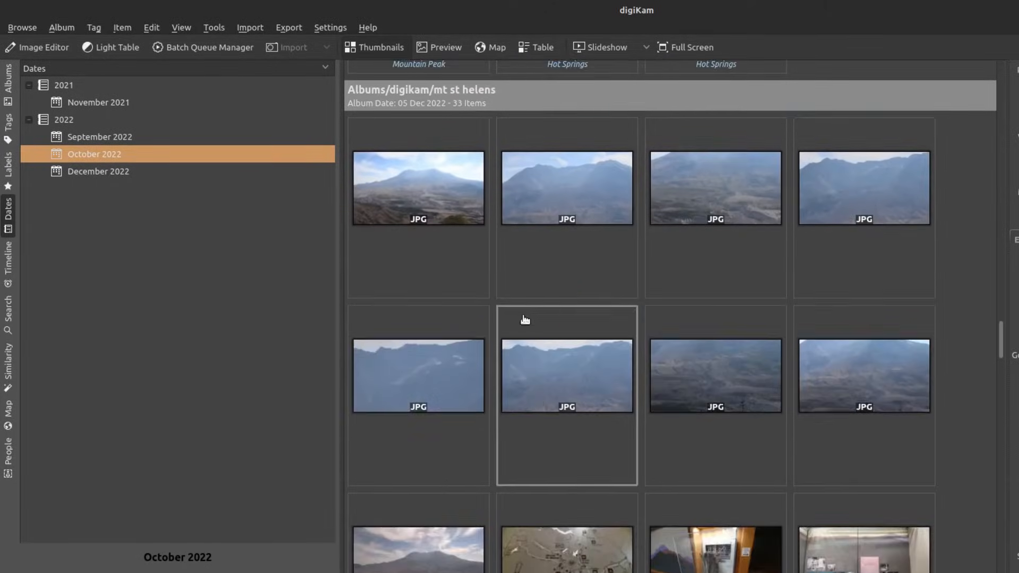
scroll(580, 282, down, 6)
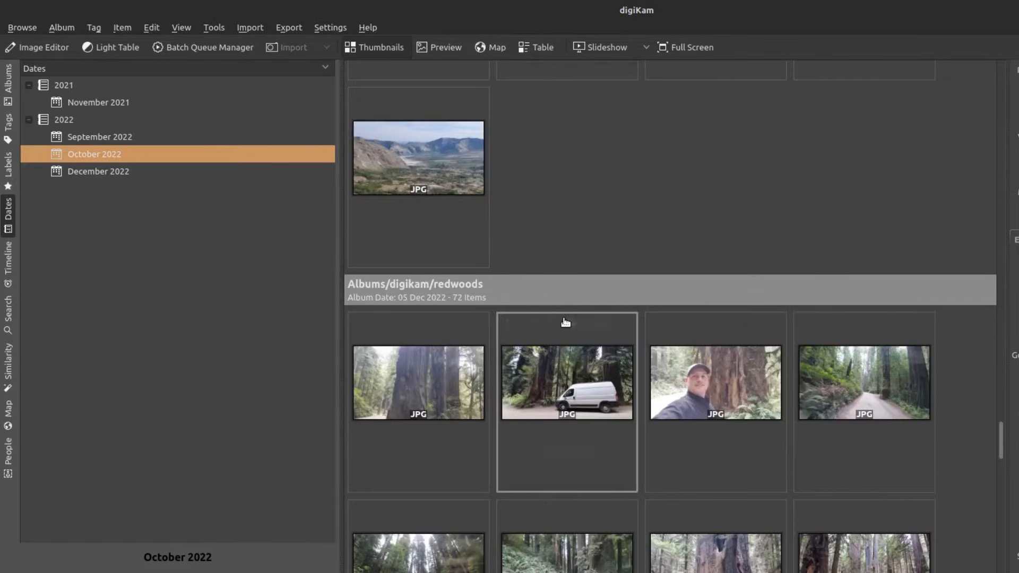
scroll(610, 329, down, 4)
scroll(685, 321, up, 3)
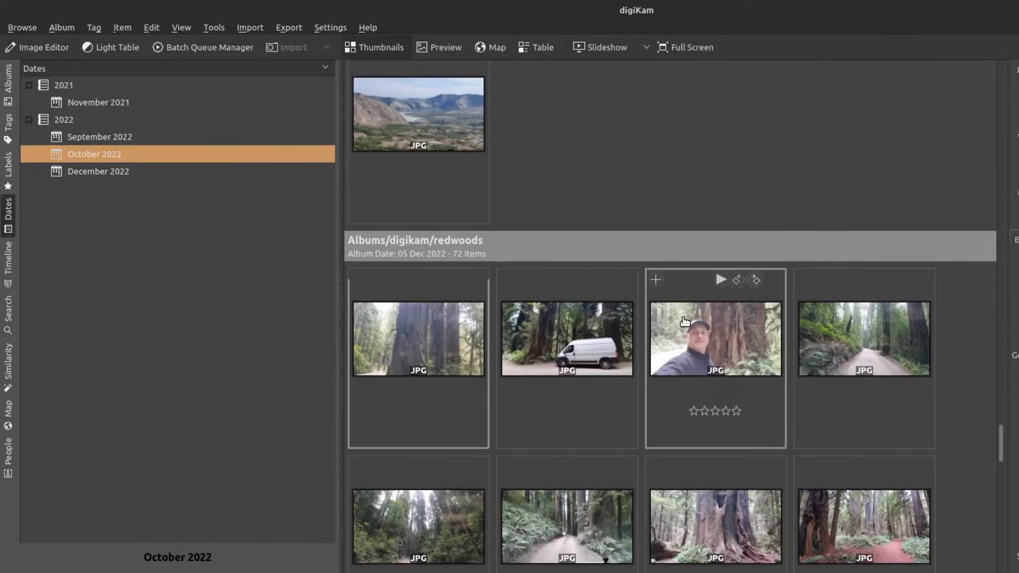
scroll(685, 321, down, 2)
Check the December 2022 items, and look through the October 2022 albums again down to redwoods.
click(85, 171)
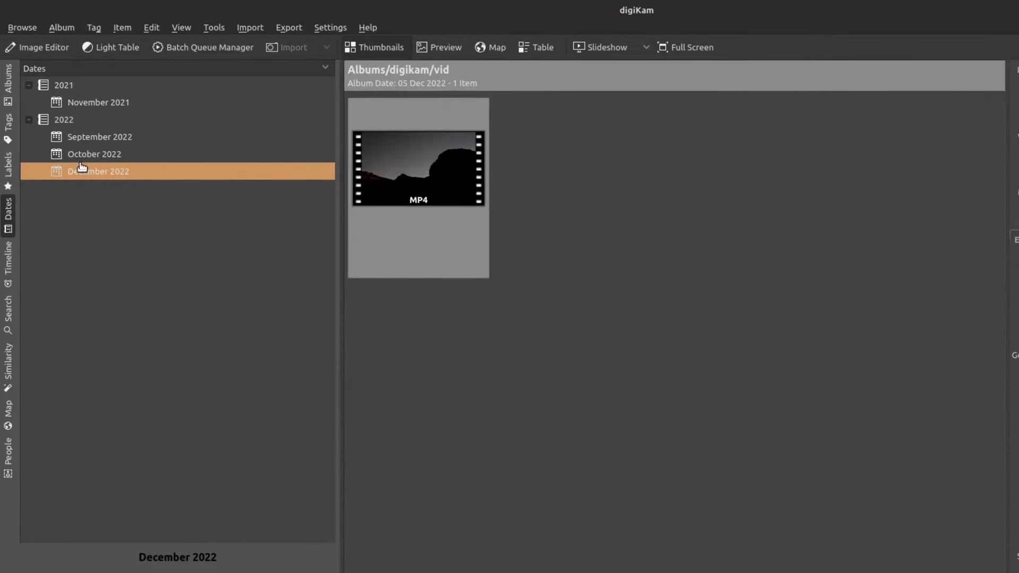
click(108, 158)
scroll(574, 153, down, 15)
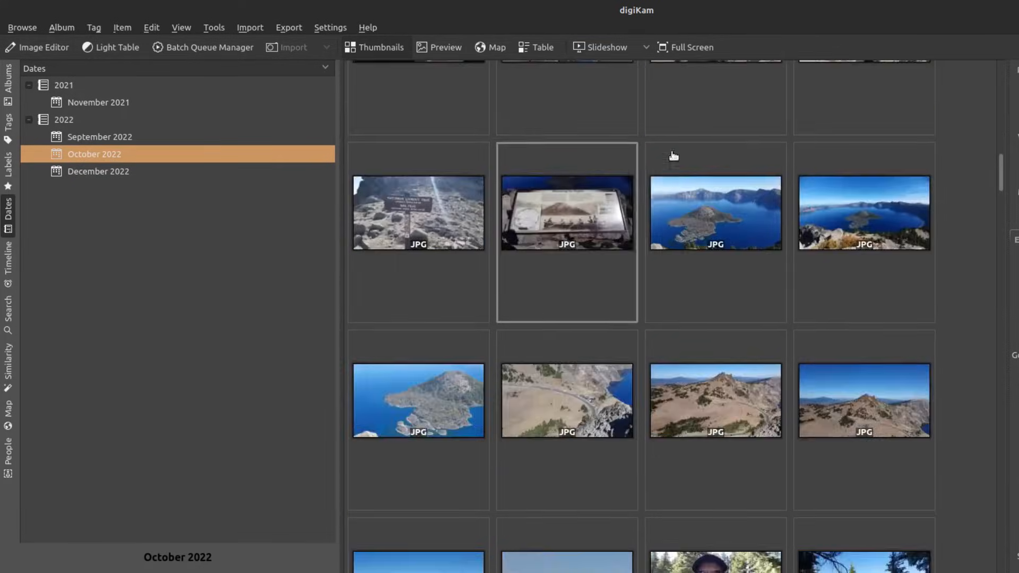
scroll(787, 154, down, 10)
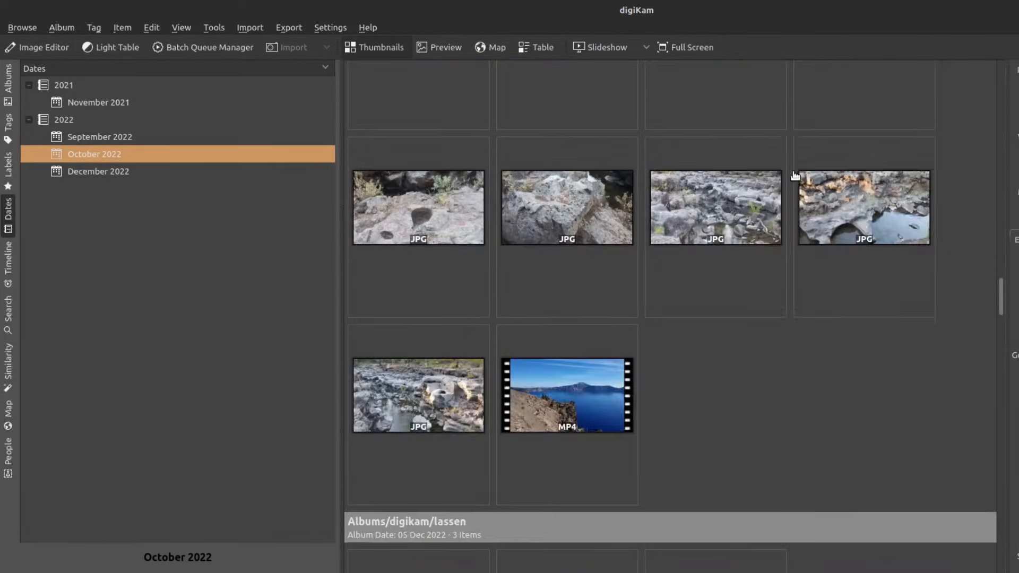
scroll(887, 277, down, 12)
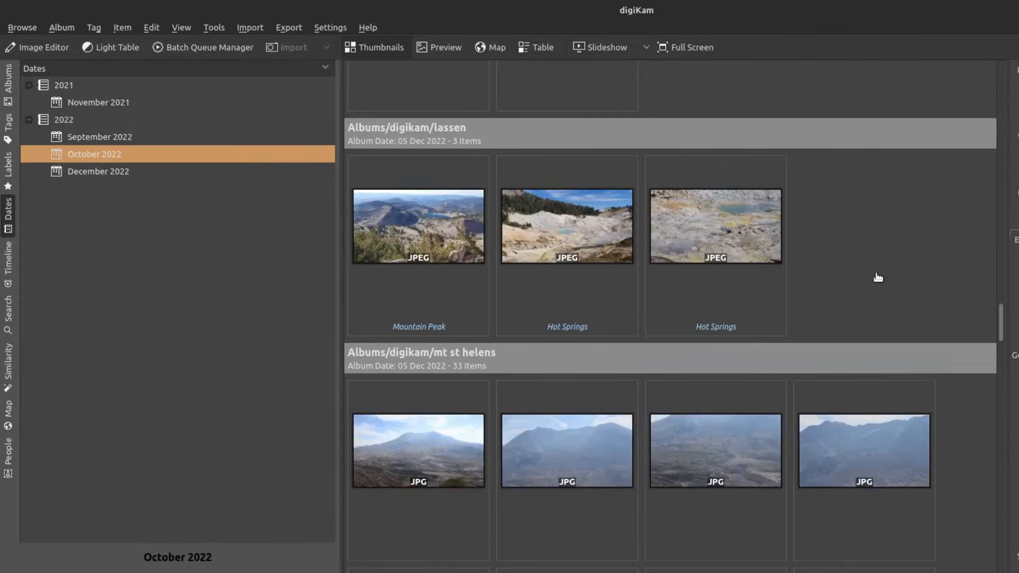
scroll(875, 282, down, 12)
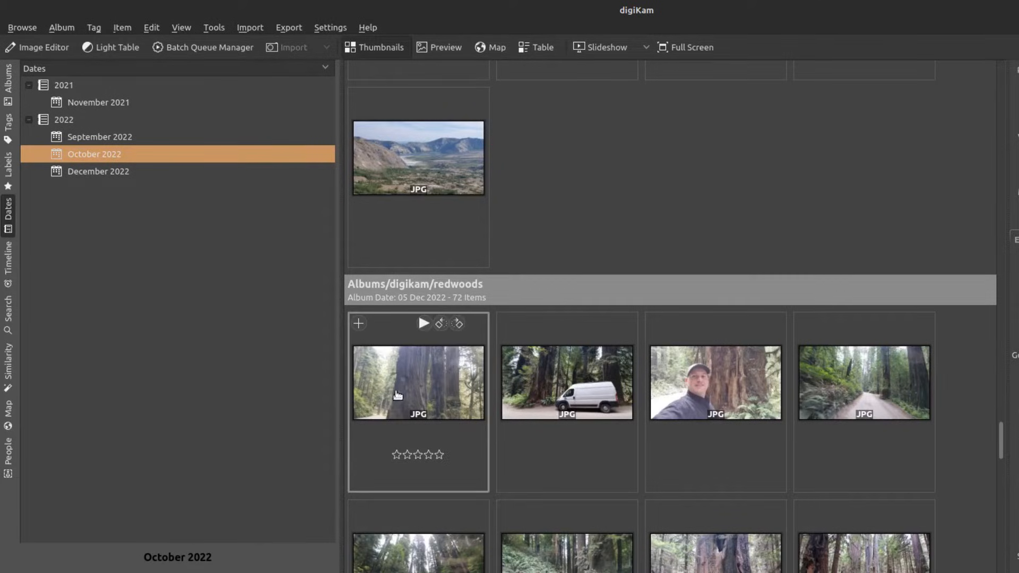
Compare December 2022 with October 2022 once more, examining the redwoods photos before returning to December 2022.
click(109, 171)
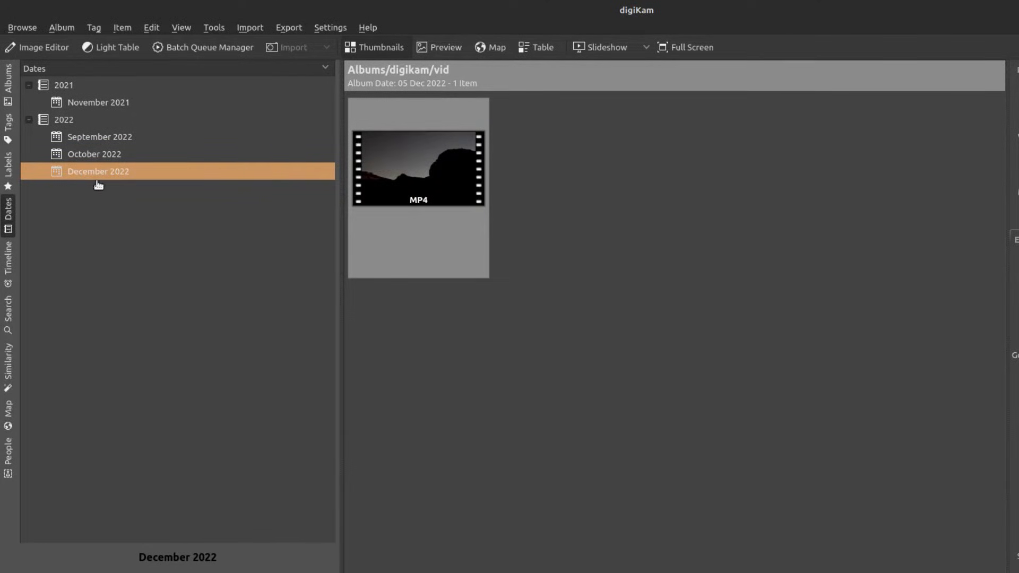
click(99, 155)
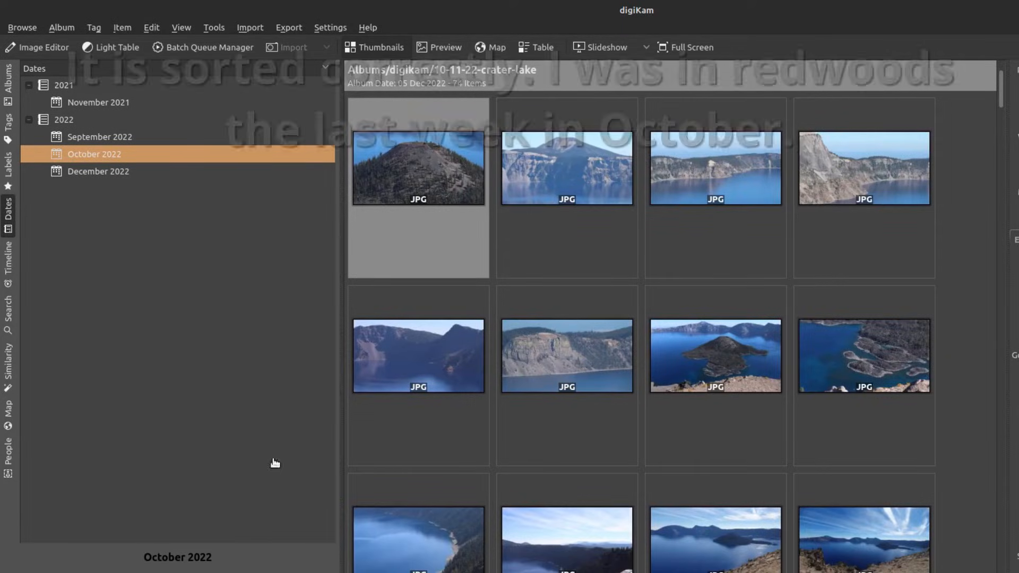
scroll(527, 298, down, 5)
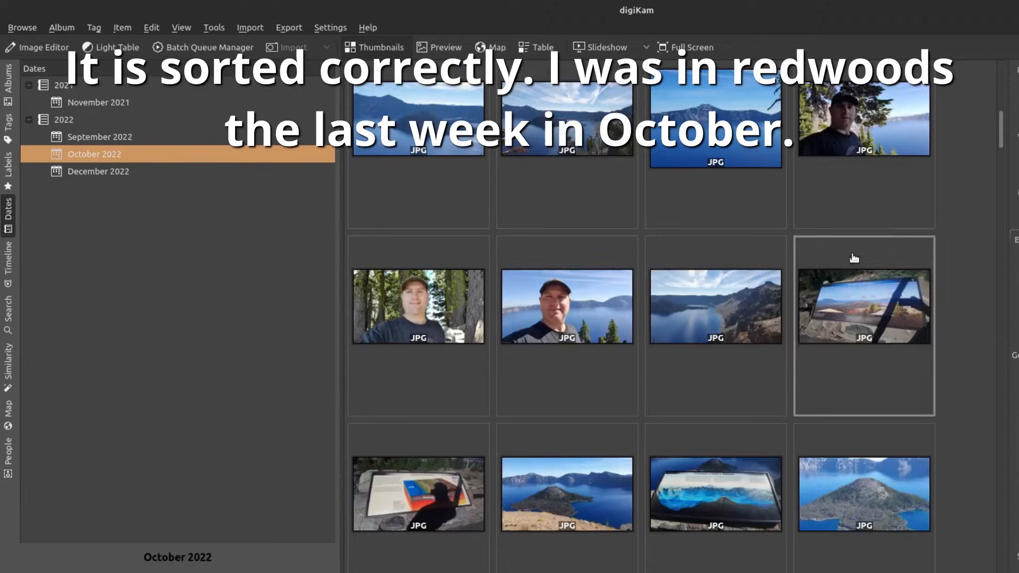
scroll(982, 196, down, 10)
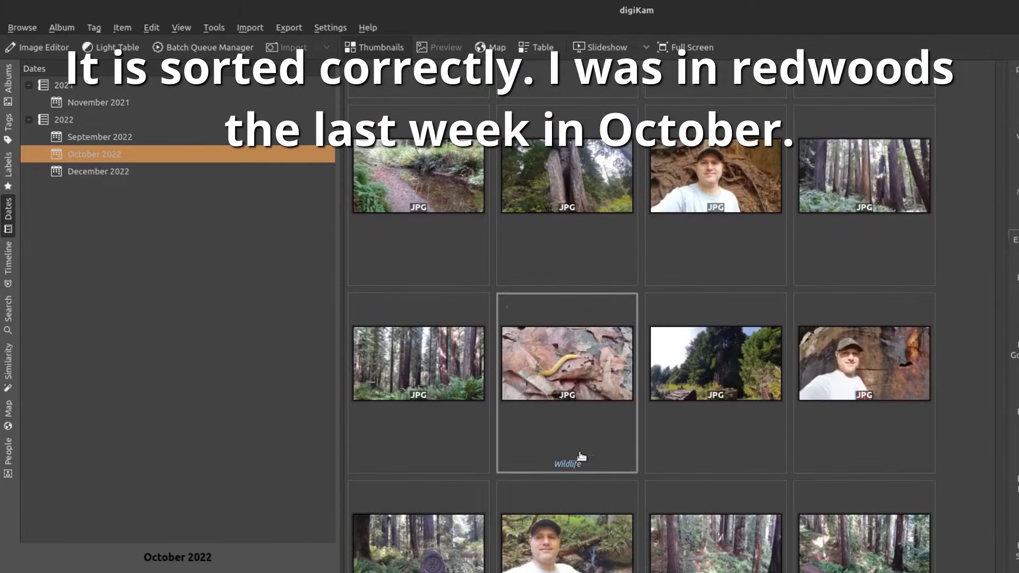
scroll(578, 451, up, 2)
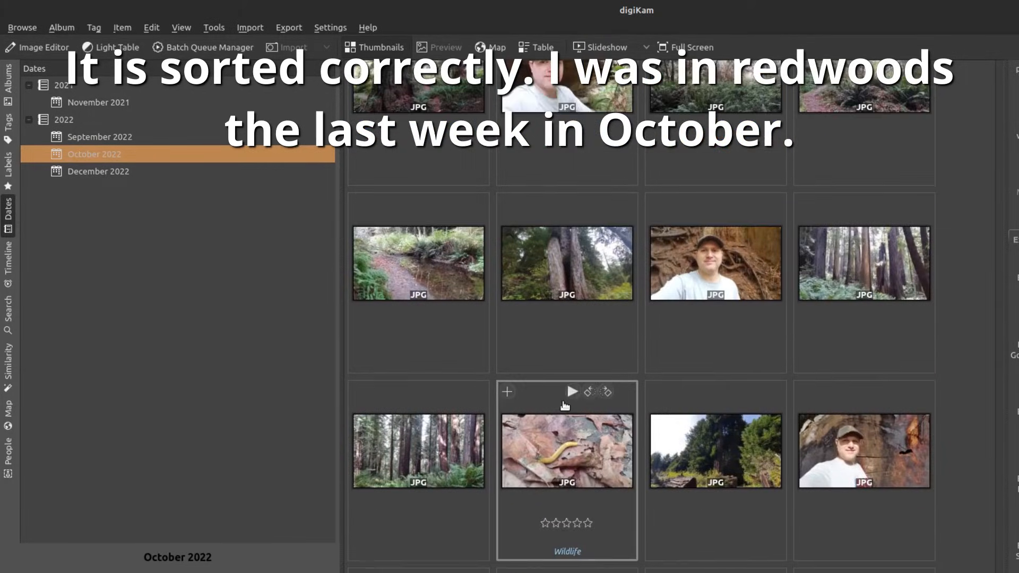
click(110, 172)
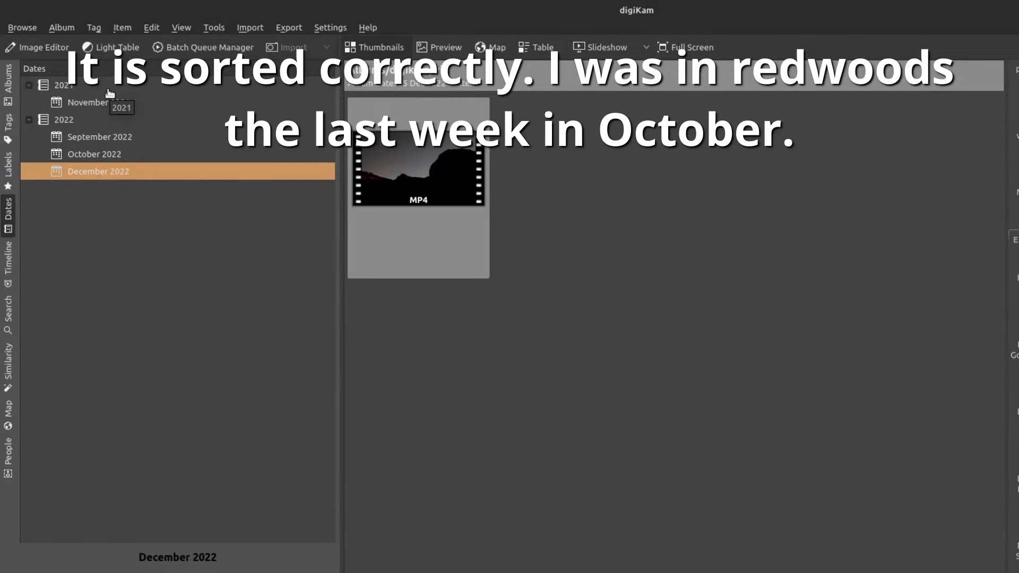
Switch from the dates view to the albums and browse the photos of the 10-11-22-crater-lake album.
scroll(1013, 308, up, 5)
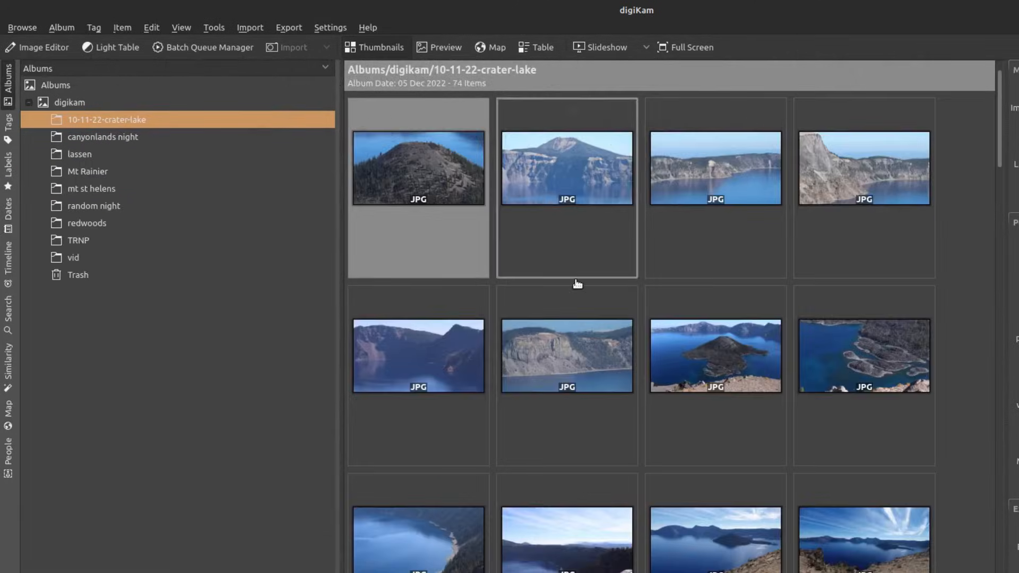
scroll(578, 284, down, 10)
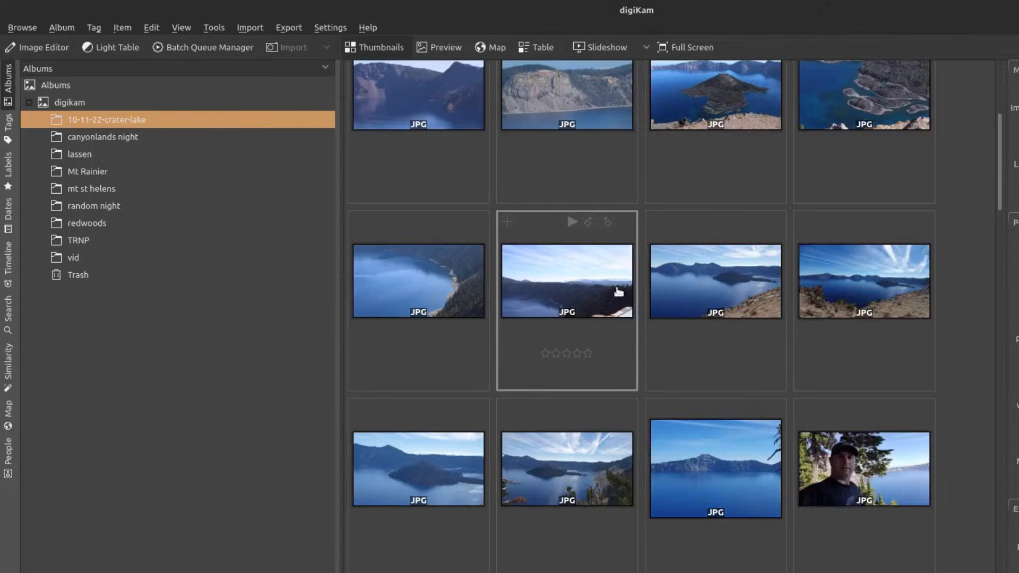
scroll(866, 305, down, 5)
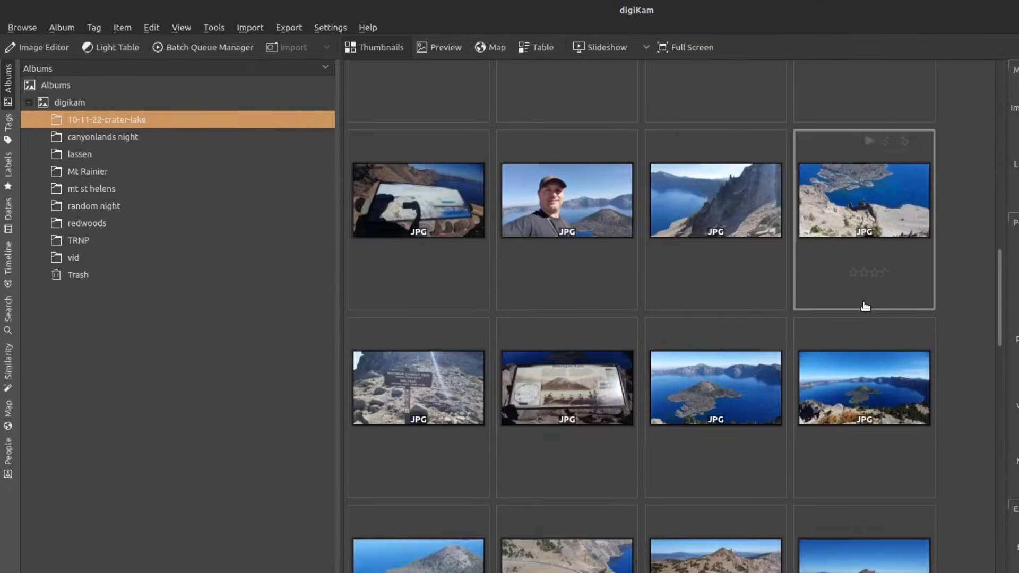
Open the canyonlands night album and look through its photos.
click(117, 143)
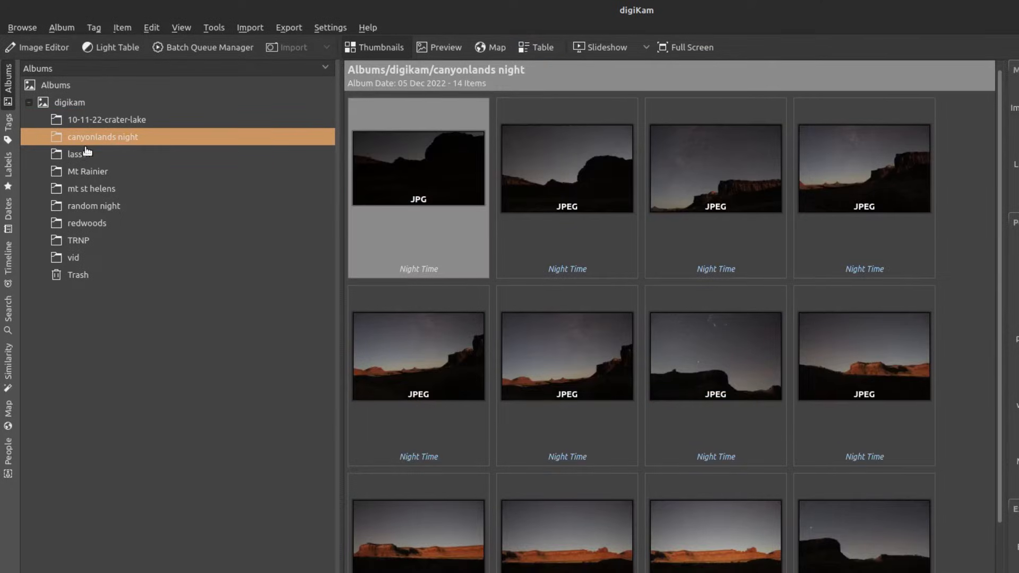
scroll(579, 254, down, 2)
scroll(704, 324, up, 3)
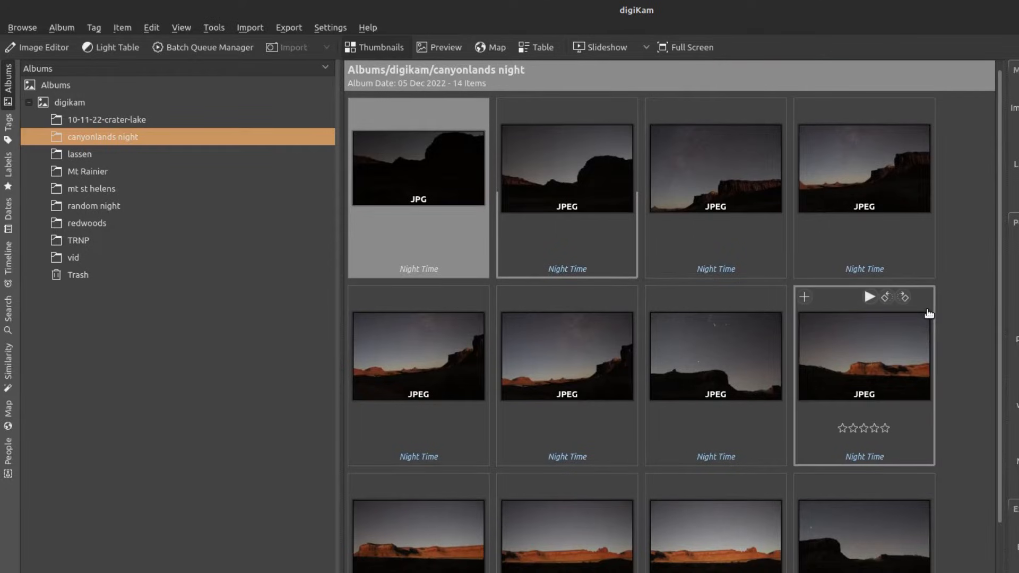
scroll(925, 339, down, 2)
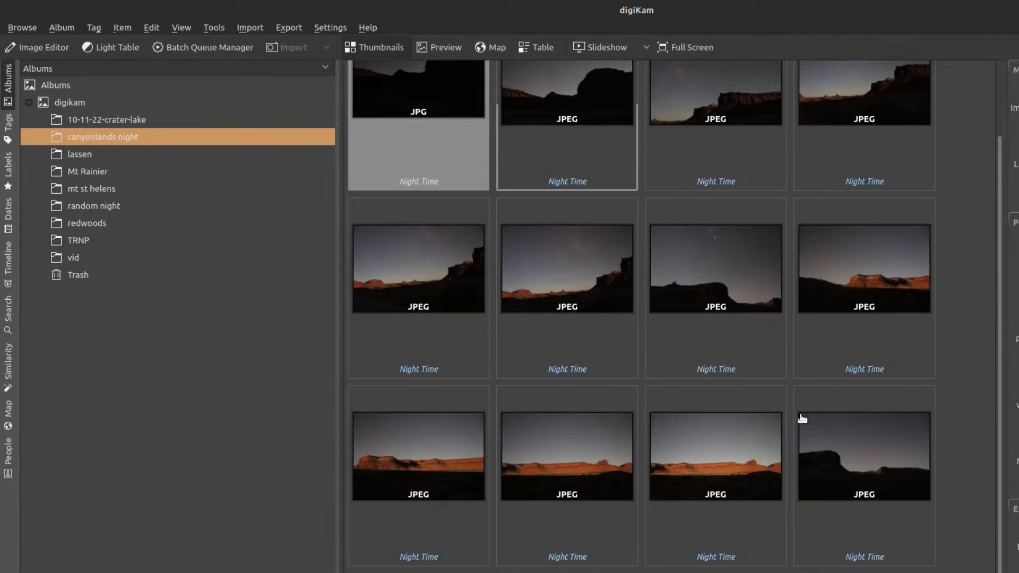
scroll(801, 421, up, 2)
click(712, 160)
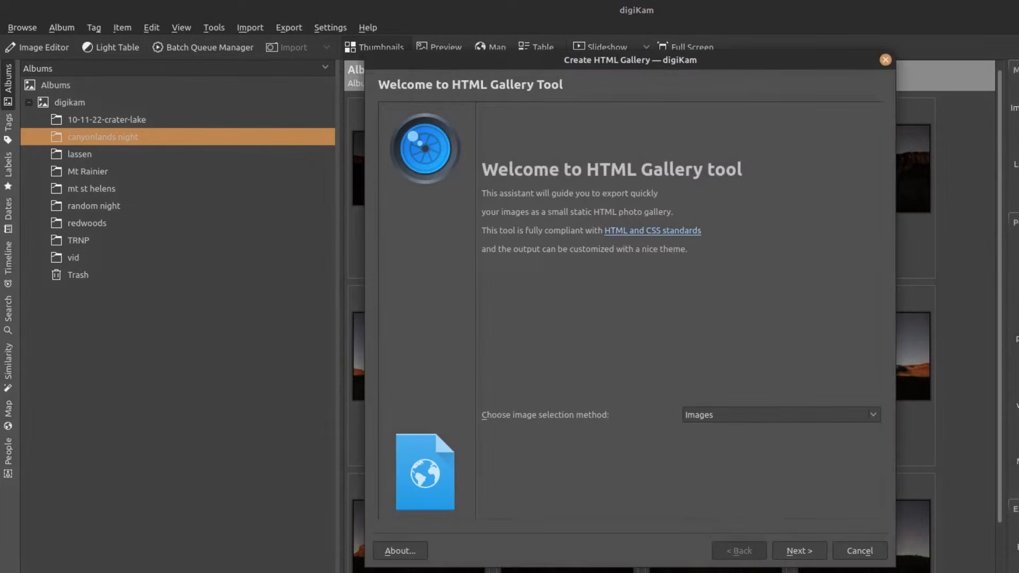
click(779, 416)
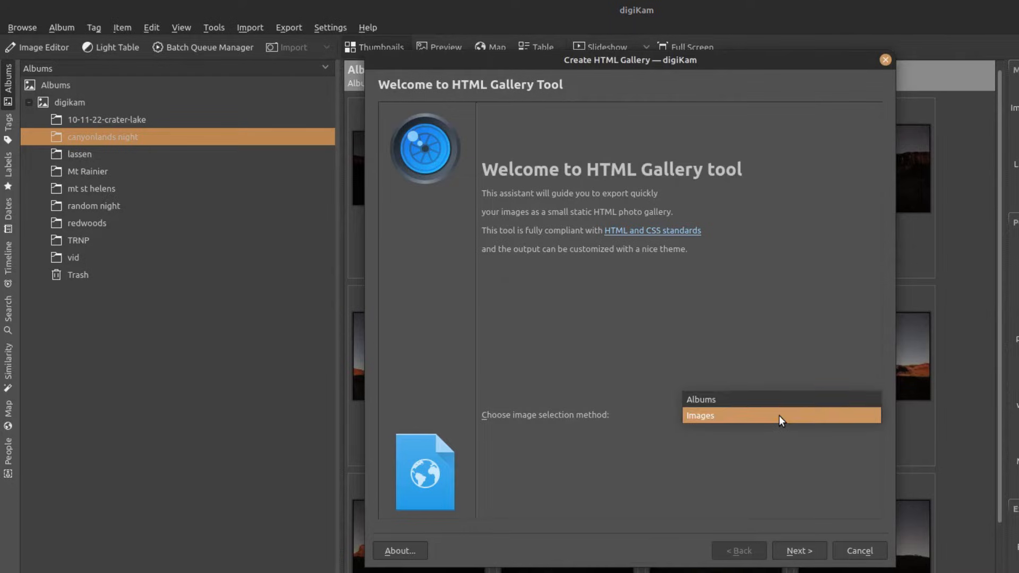
click(780, 416)
click(815, 549)
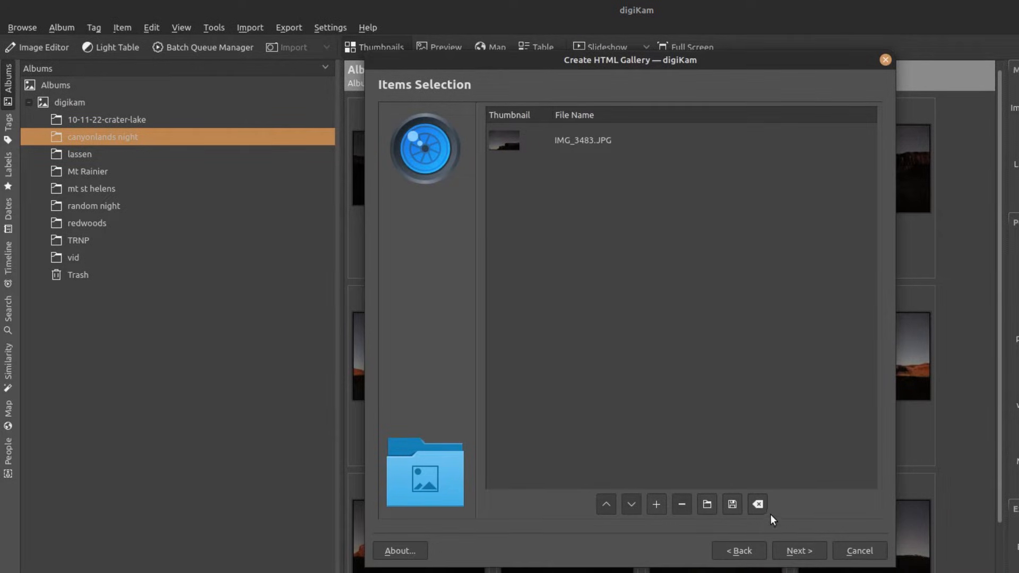
click(845, 550)
Select all photos in the canyonlands night album and start an HTML gallery from them, proceeding to the theme selection.
scroll(666, 420, down, 3)
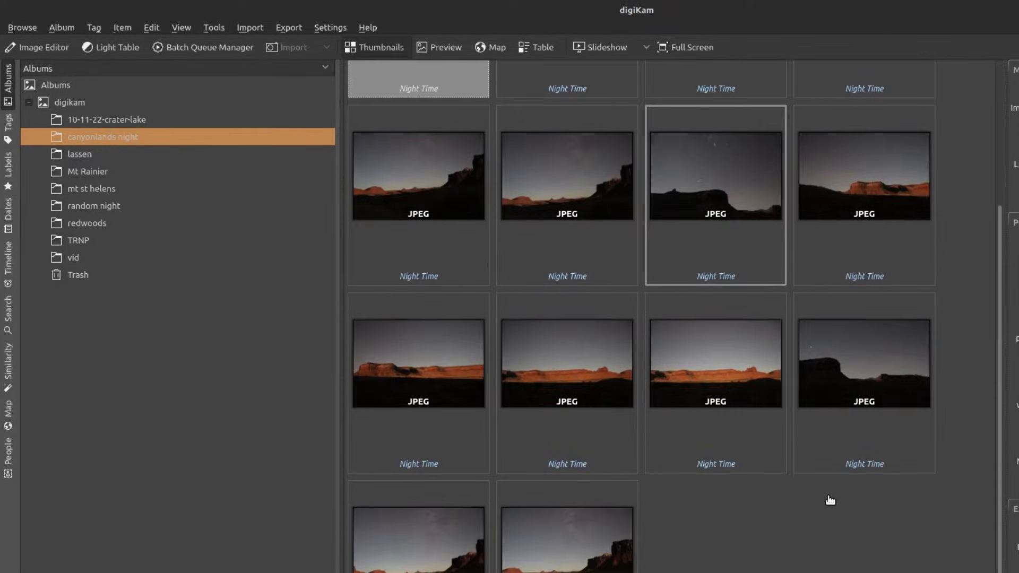
key(ctrl+a)
scroll(709, 387, up, 3)
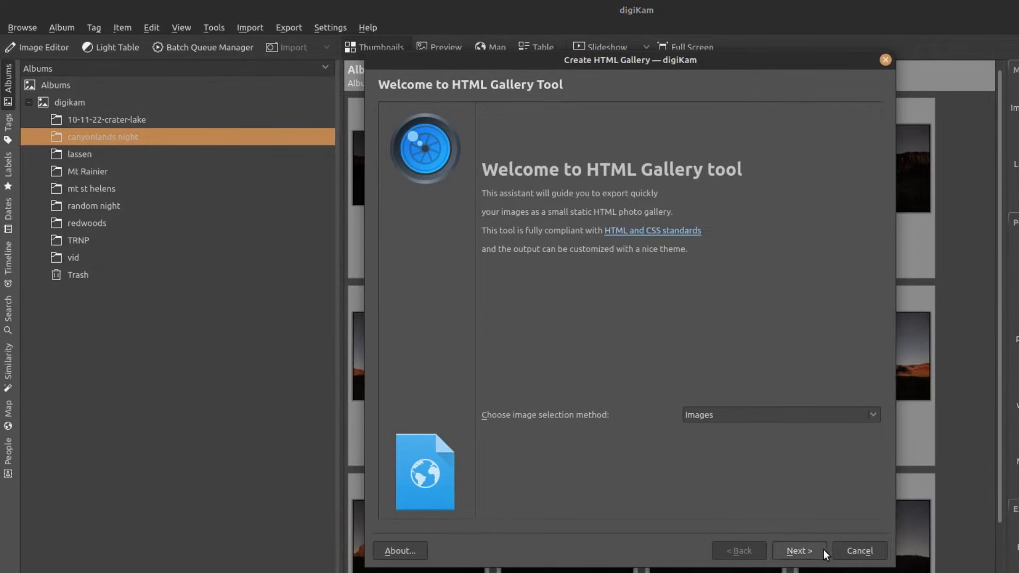
click(821, 551)
click(778, 549)
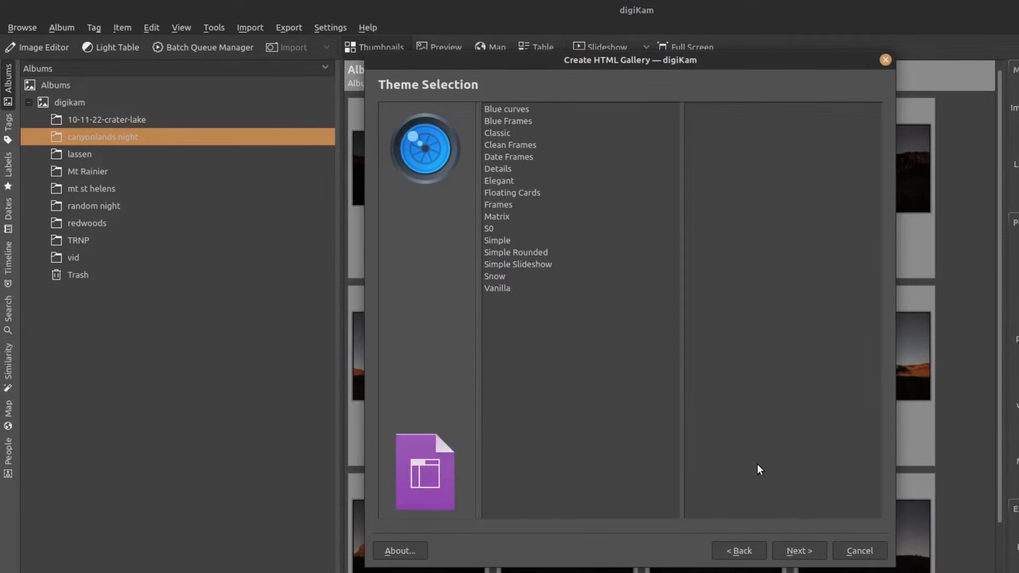
Preview the HTML gallery themes from Blue curves through Vanilla, and close the wizard without creating a gallery.
click(509, 110)
click(505, 120)
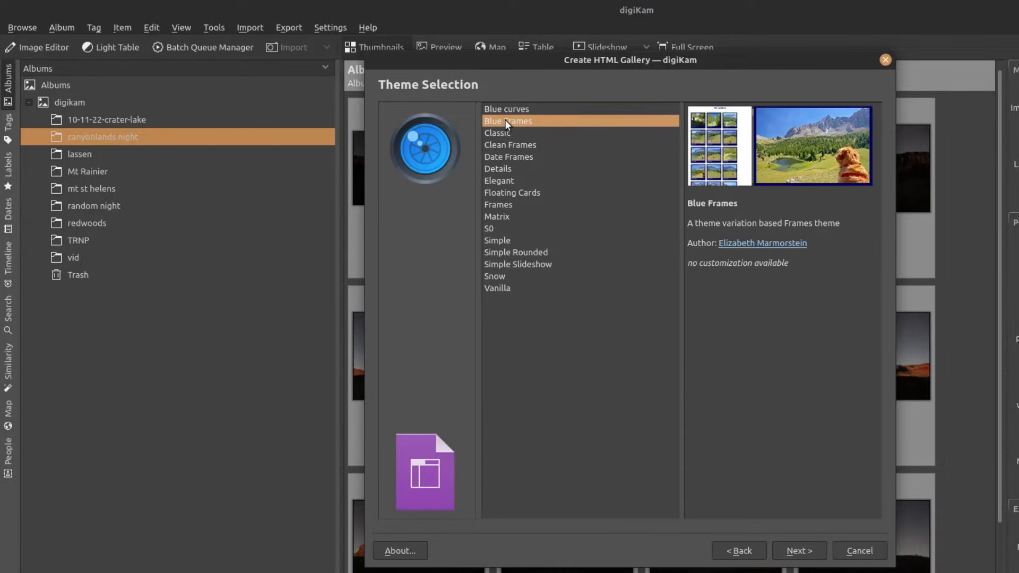
click(511, 130)
click(512, 145)
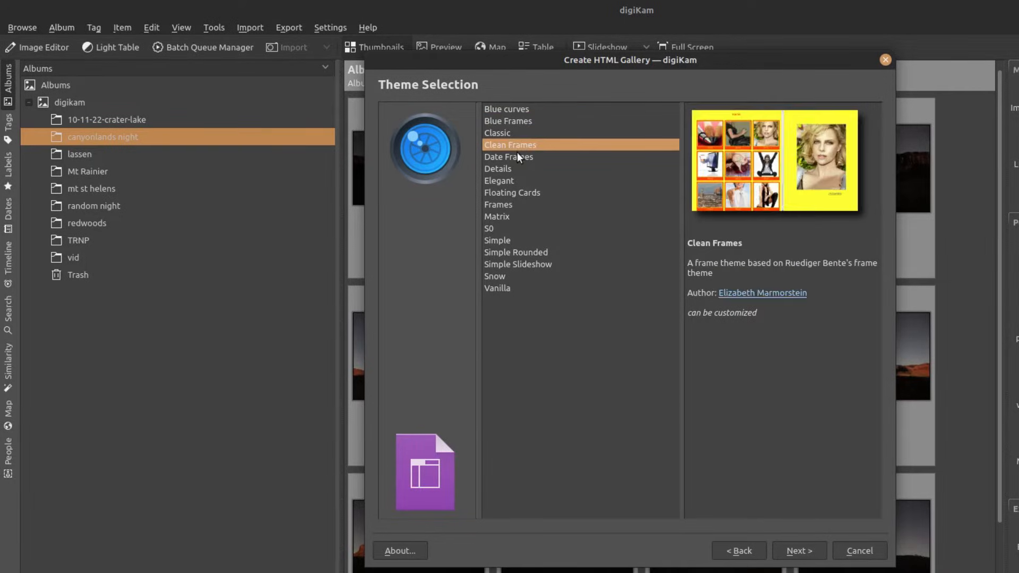
click(514, 156)
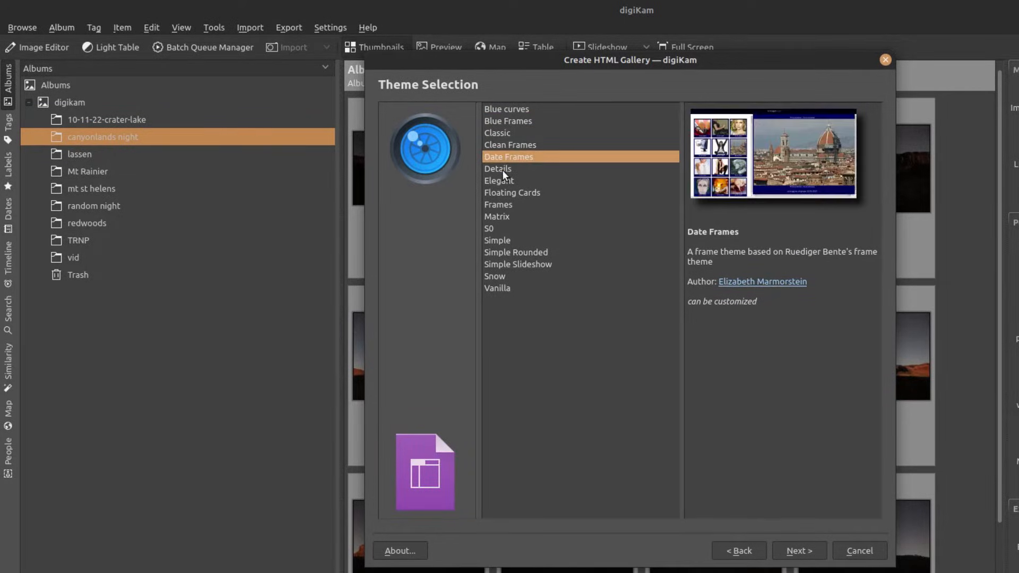
click(502, 170)
click(496, 193)
click(499, 183)
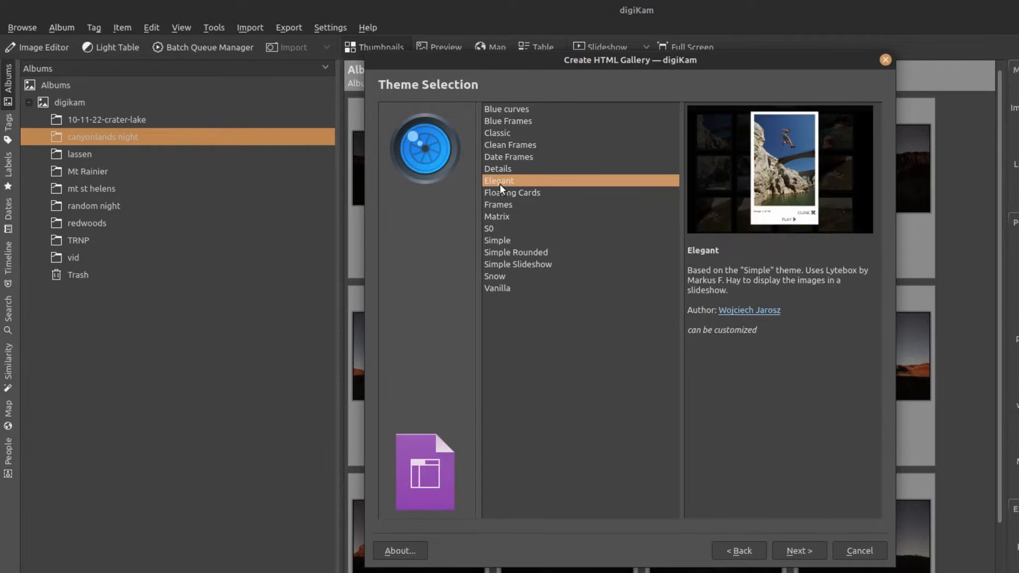
click(499, 221)
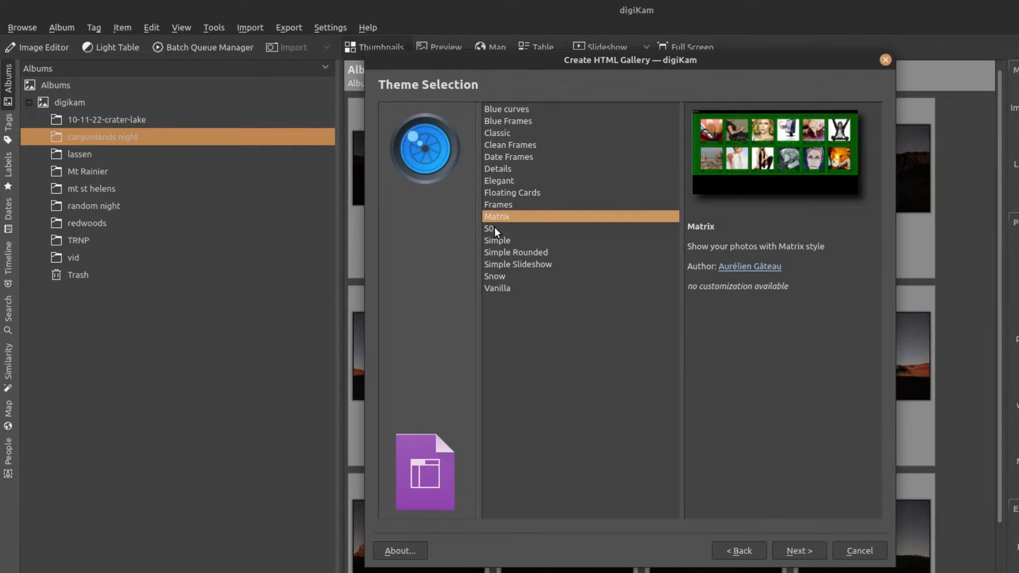
click(494, 228)
click(508, 249)
click(499, 265)
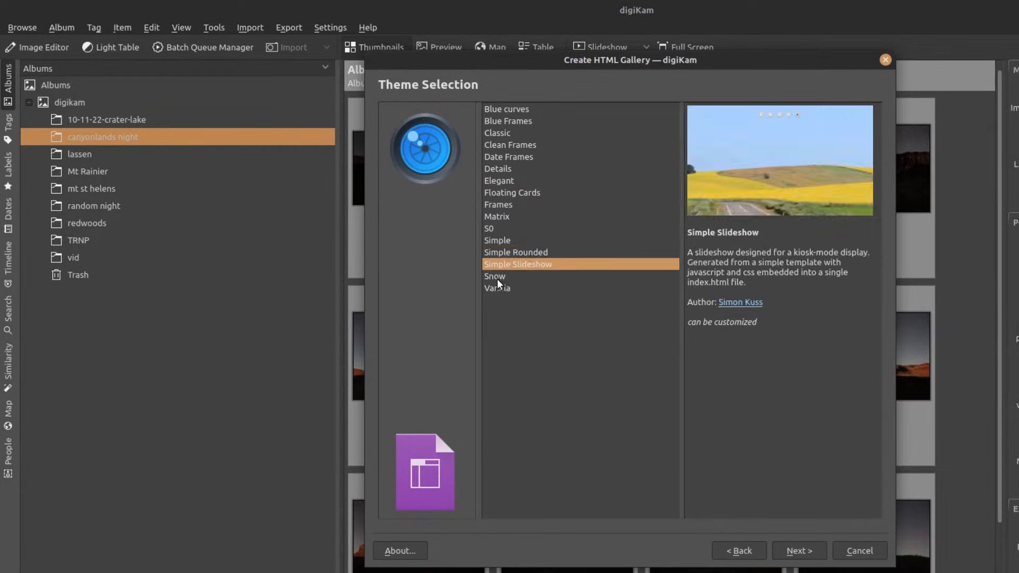
click(496, 277)
click(505, 289)
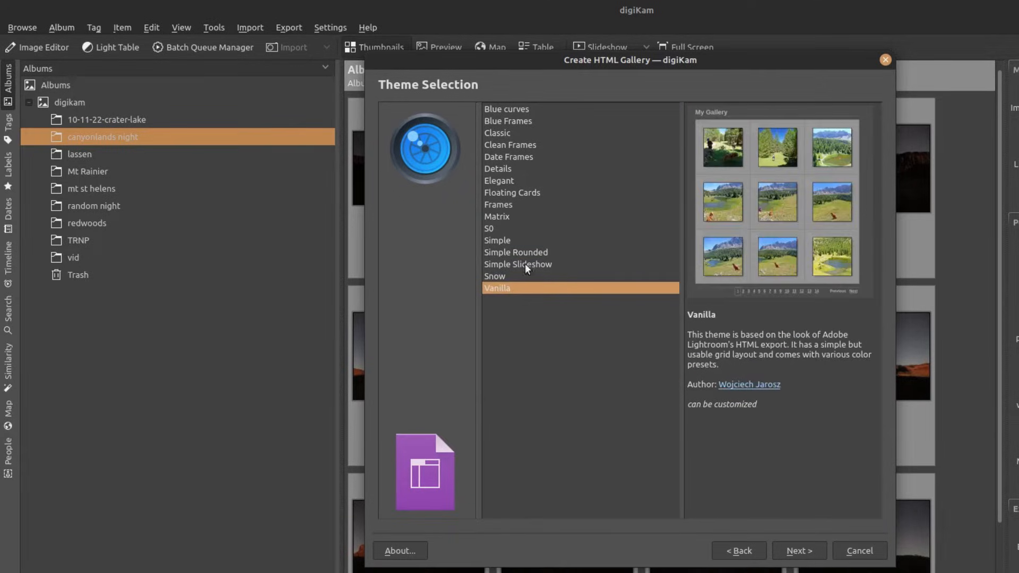
click(885, 60)
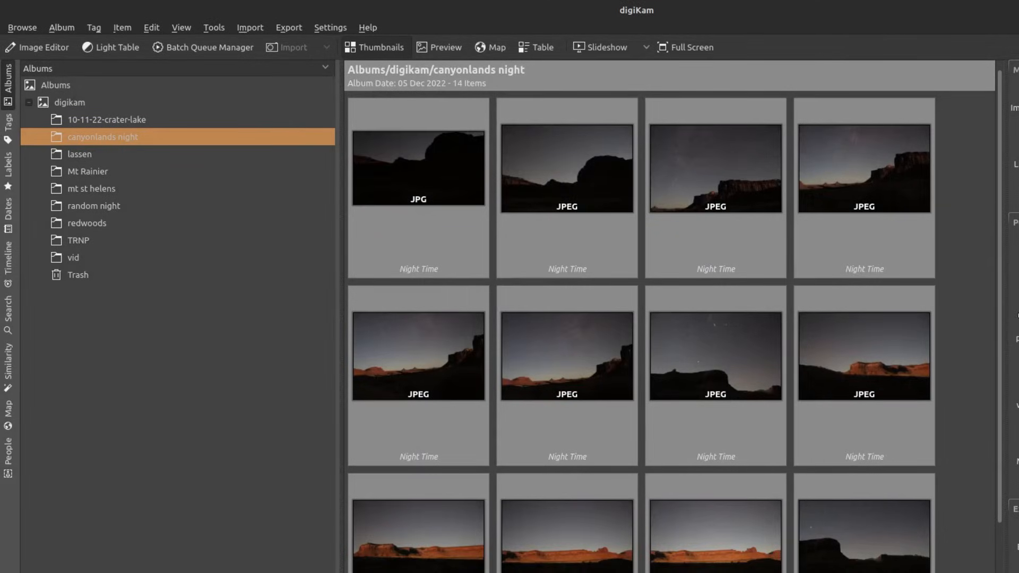
View the welcome pages of the panorama and video slideshow tools for the selected photos, and close both wizards.
click(1016, 321)
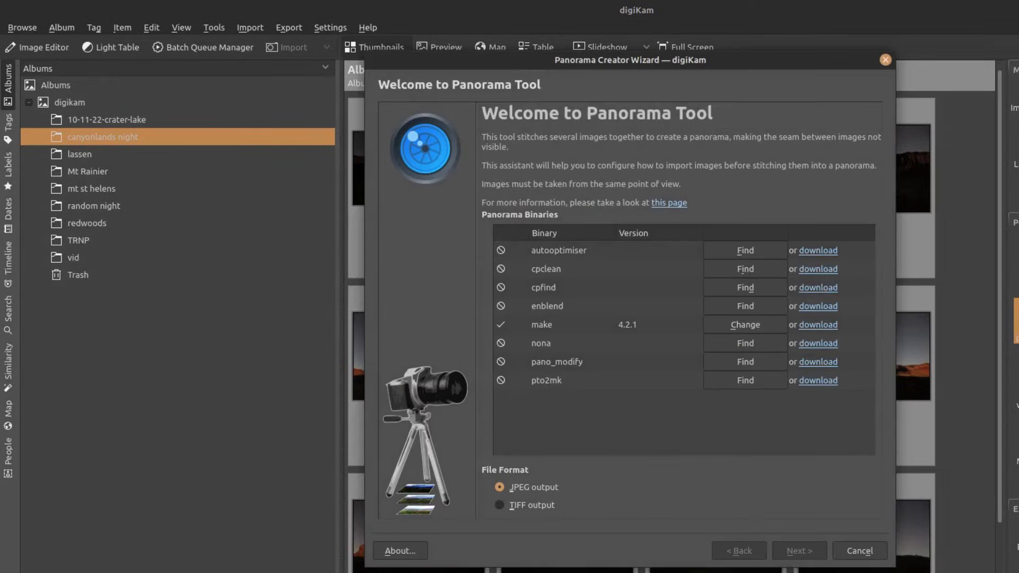
click(884, 60)
click(1018, 320)
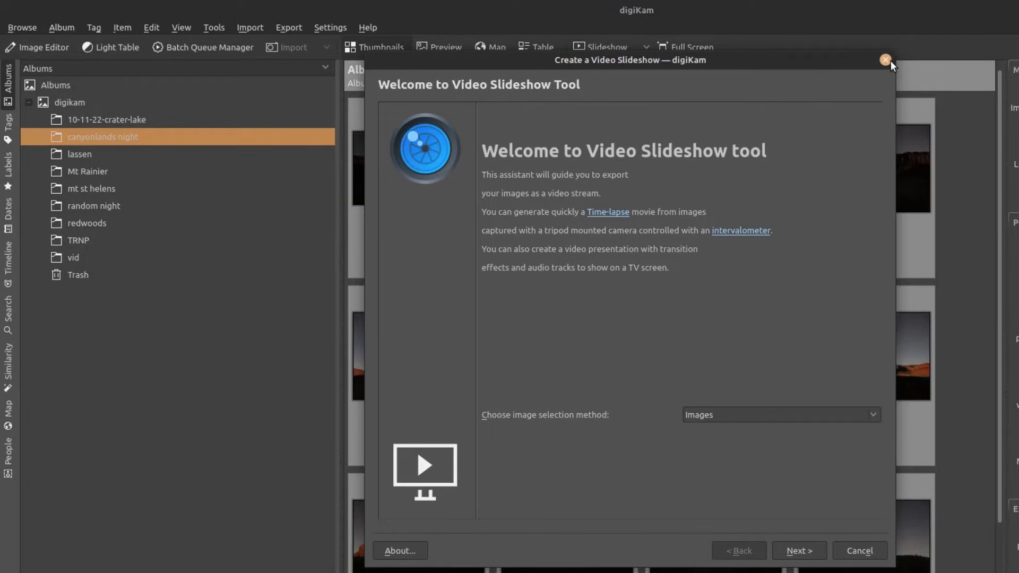
click(889, 62)
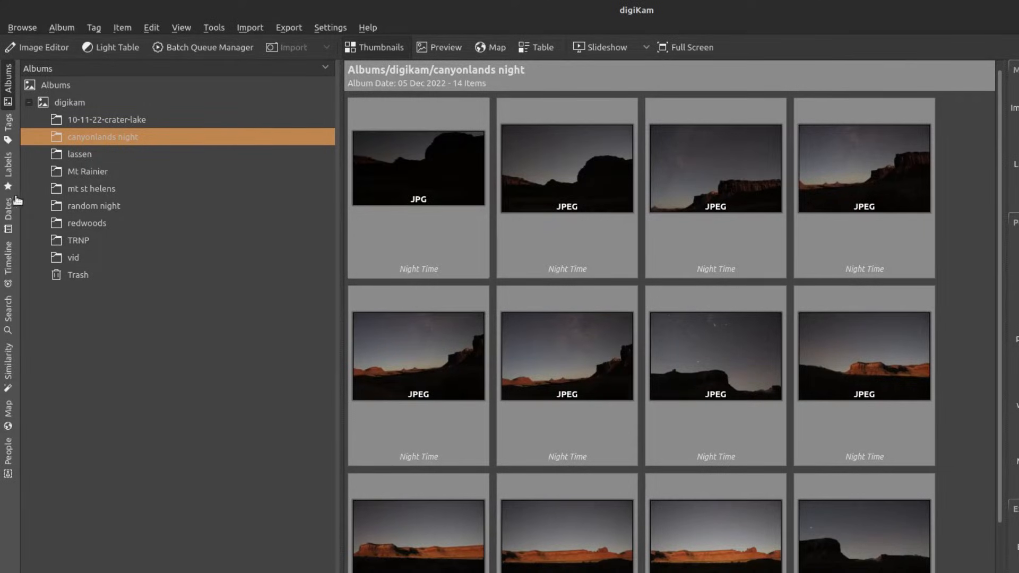
Play the MP4 video dated December 2022 in the preview, and return to the canyonlands night album's thumbnails.
click(15, 206)
double_click(423, 150)
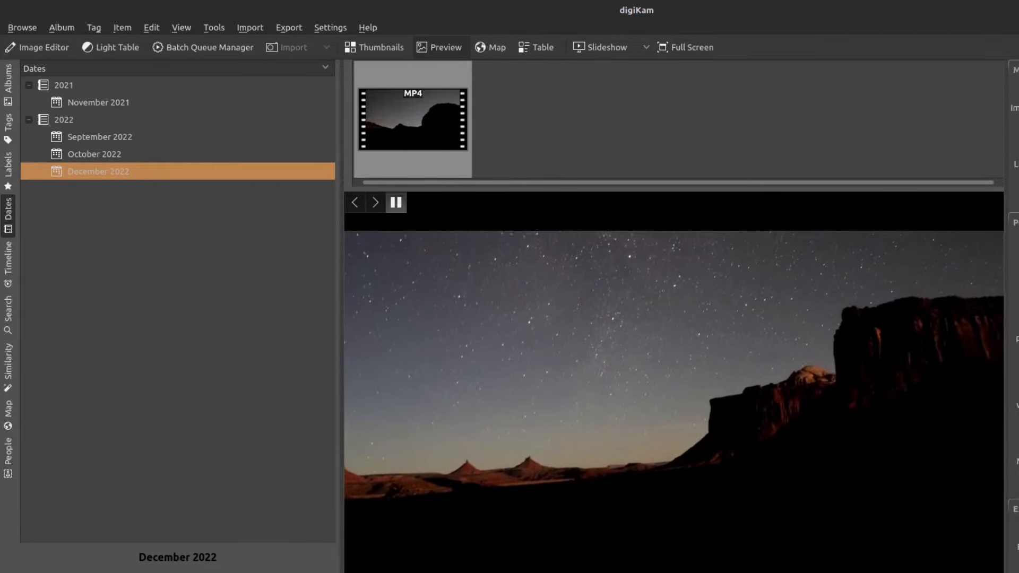
click(8, 80)
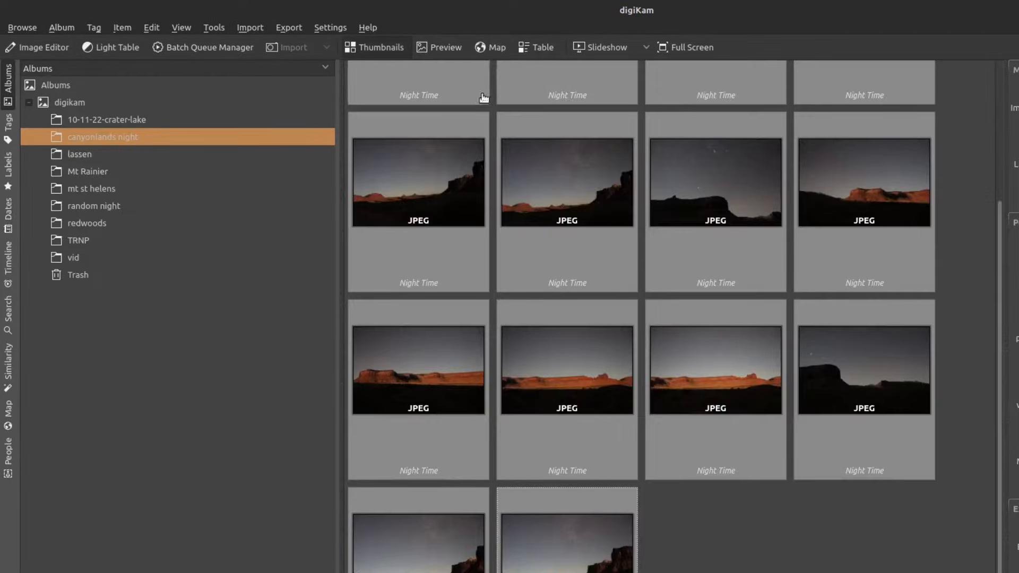
scroll(576, 278, down, 3)
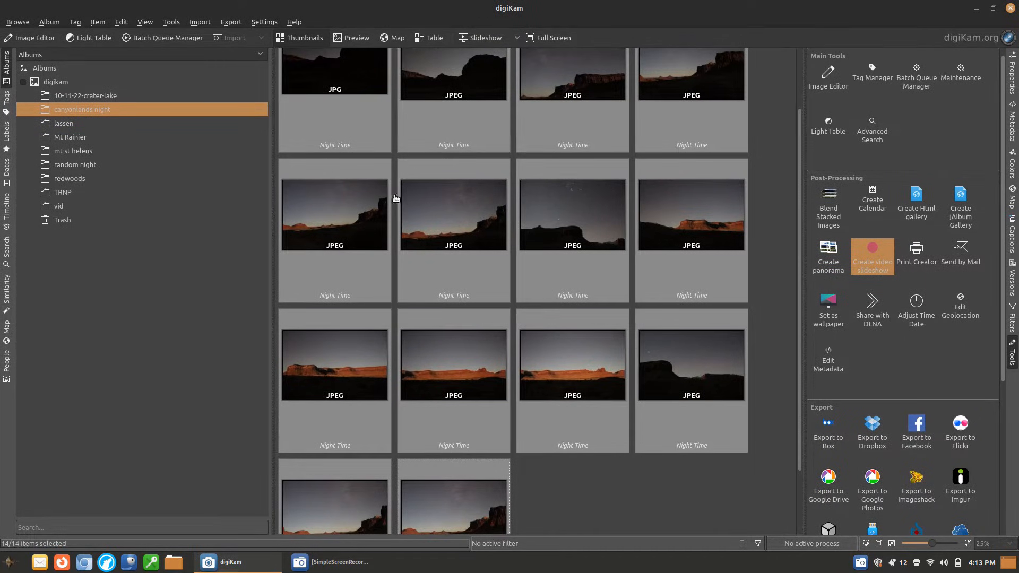
Clear the selection of all photos and select only IMG_3487.JPG in the canyonlands night album.
click(485, 346)
scroll(685, 324, up, 2)
click(563, 271)
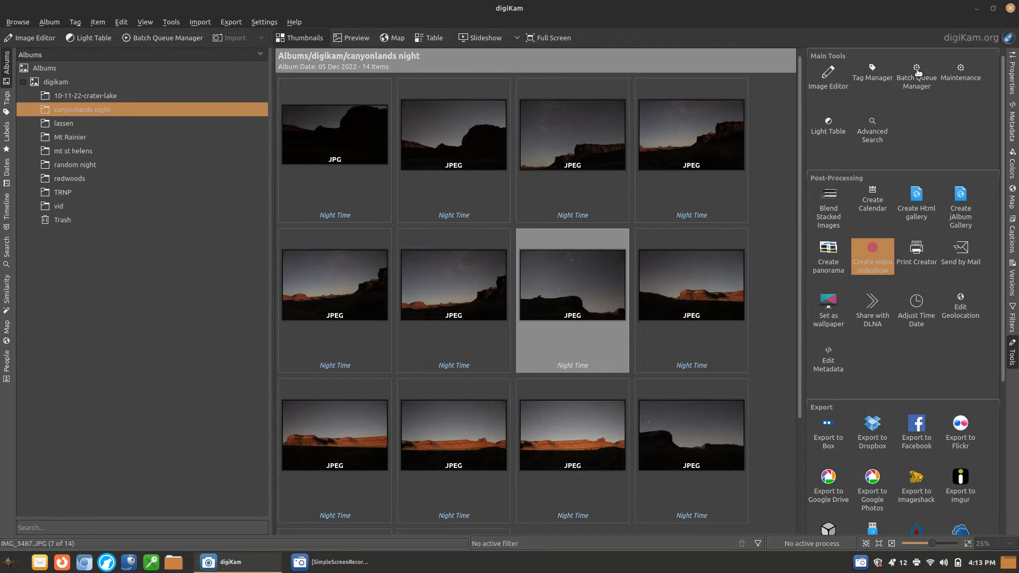
Queue the selected photo in the Batch Queue Manager and assign the Sharpen Image tool to it.
click(918, 73)
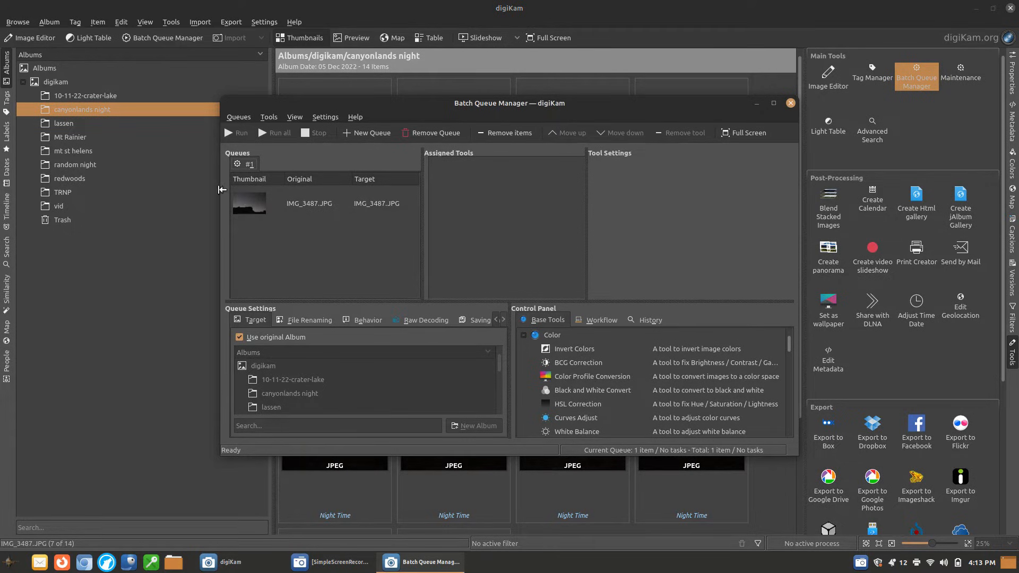
click(252, 210)
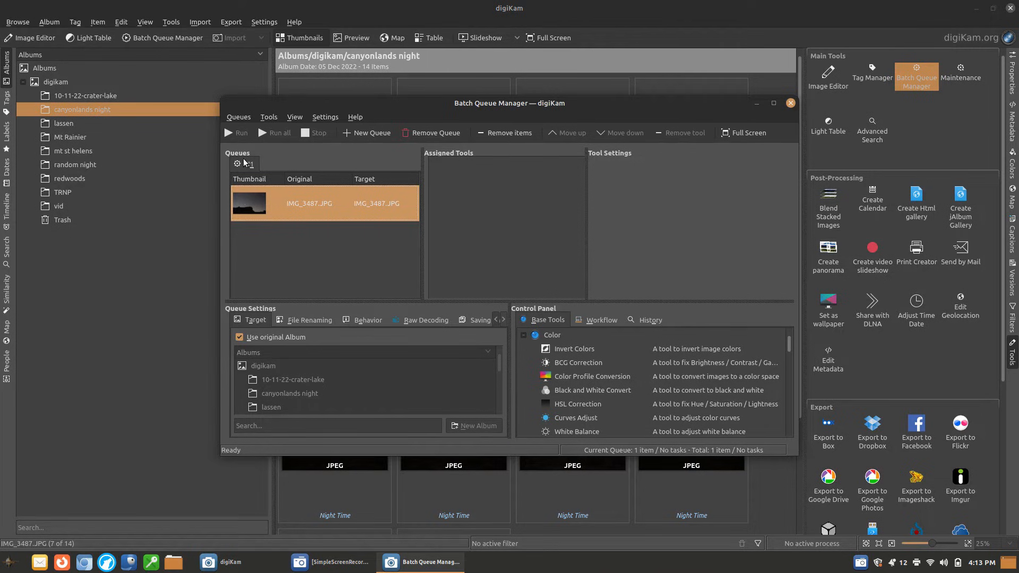
scroll(606, 391, down, 5)
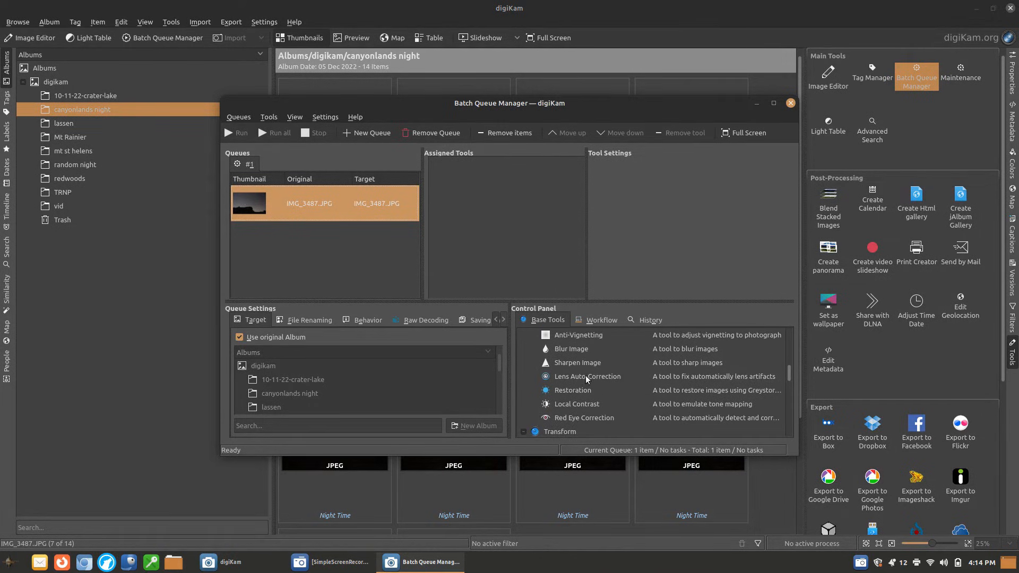
double_click(587, 362)
Review the batch queue's base tools, from the color corrections through the format conversions to the metadata and custom tools.
scroll(595, 367, up, 5)
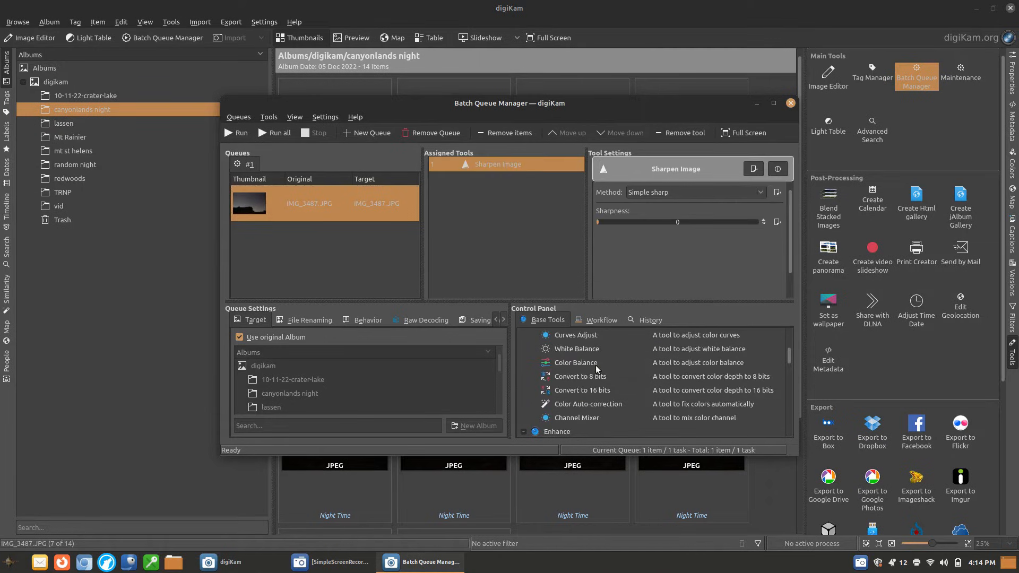
scroll(596, 369, up, 1)
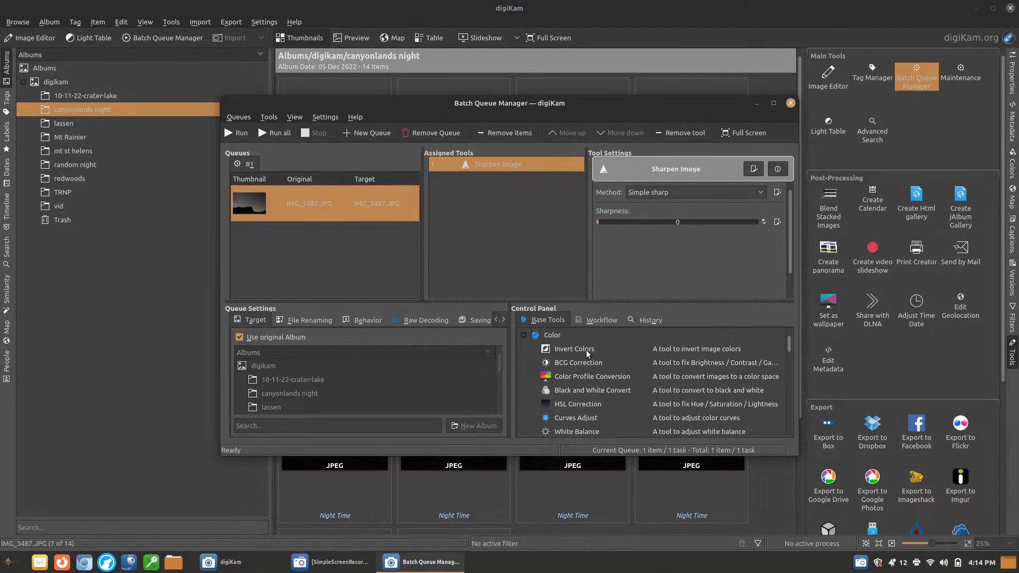
scroll(587, 354, down, 12)
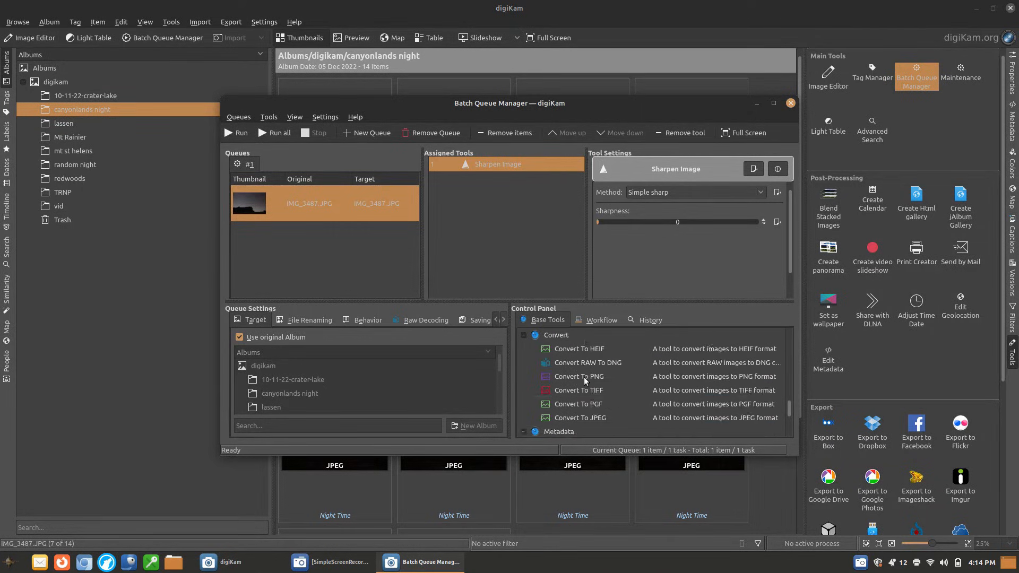
scroll(591, 383, down, 2)
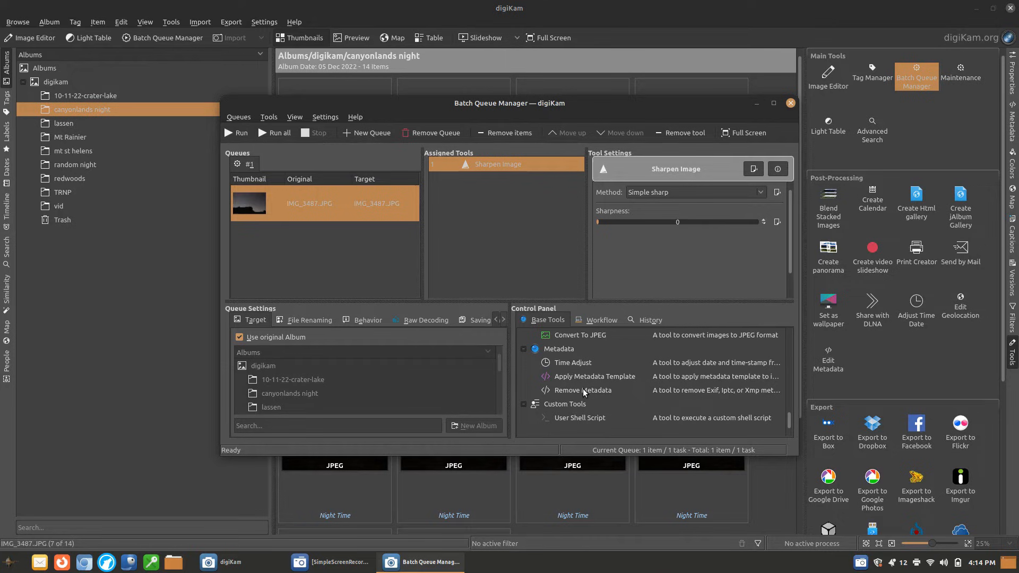
scroll(586, 368, up, 14)
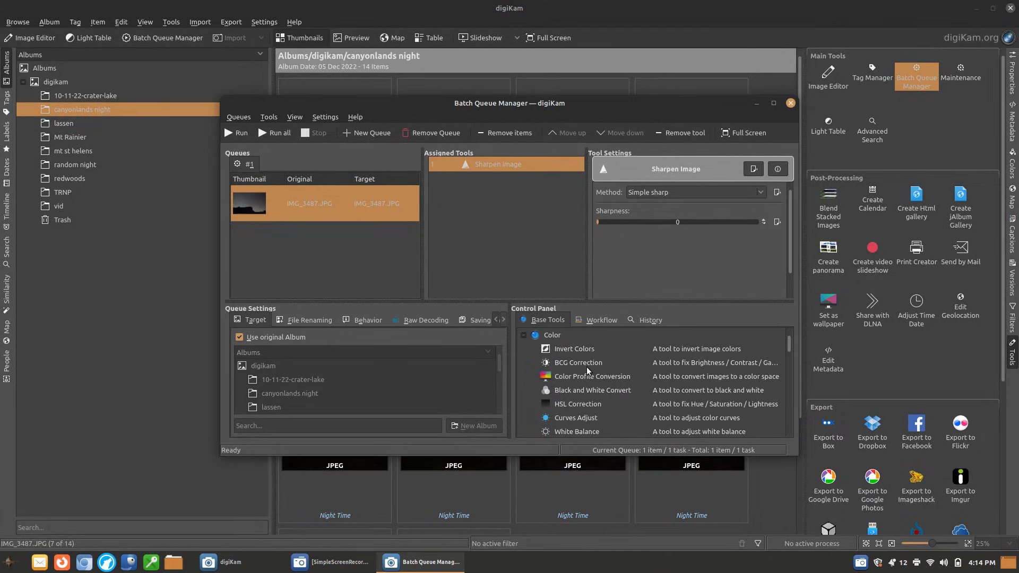
Add four more photos from the canyonlands night album to the batch queue alongside IMG_3487.JPG.
drag(340, 98, 646, 141)
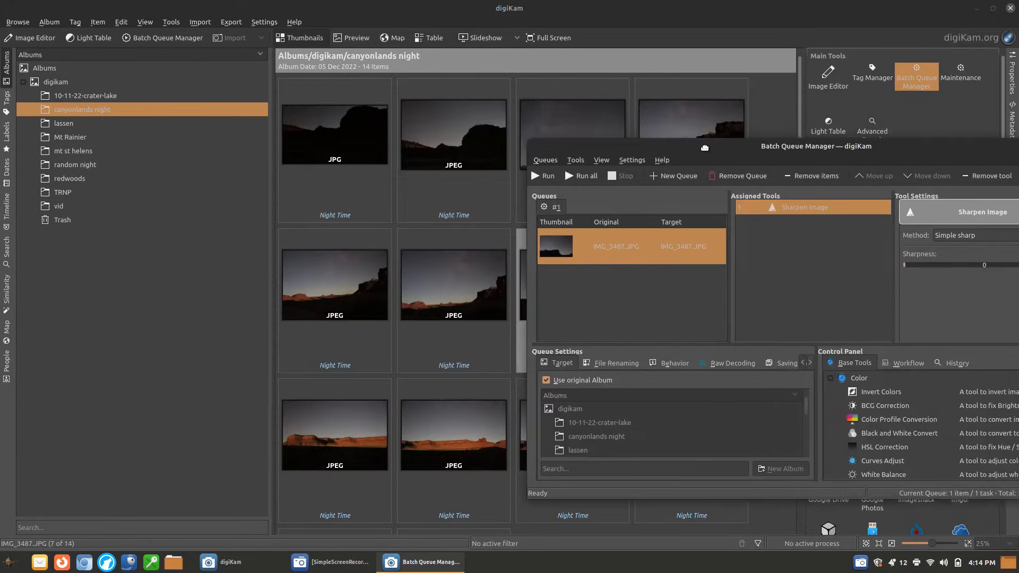
click(311, 267)
ctrl+click(454, 282)
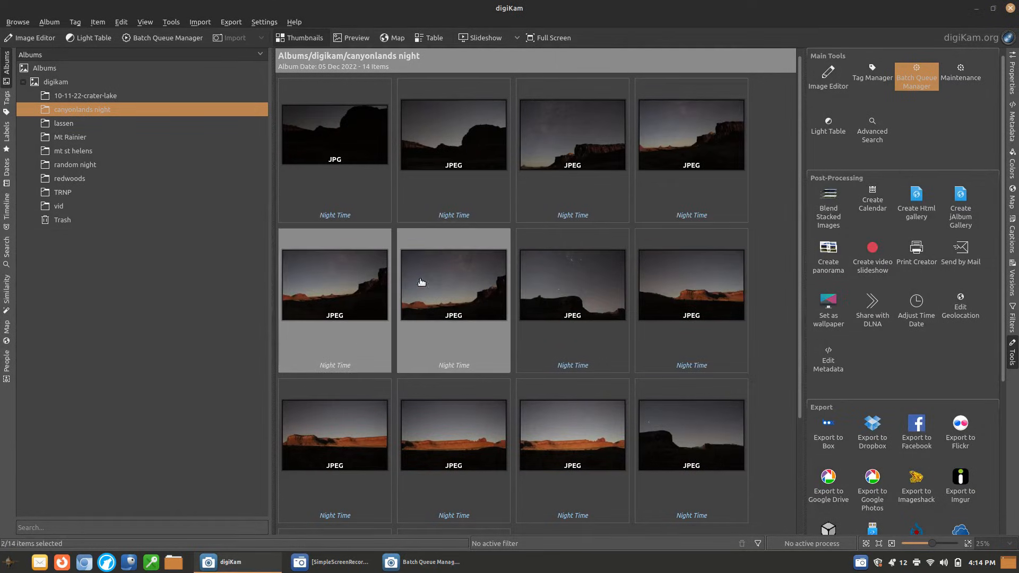
ctrl+click(453, 138)
ctrl+click(584, 162)
drag(584, 163, 584, 302)
drag(753, 151, 457, 130)
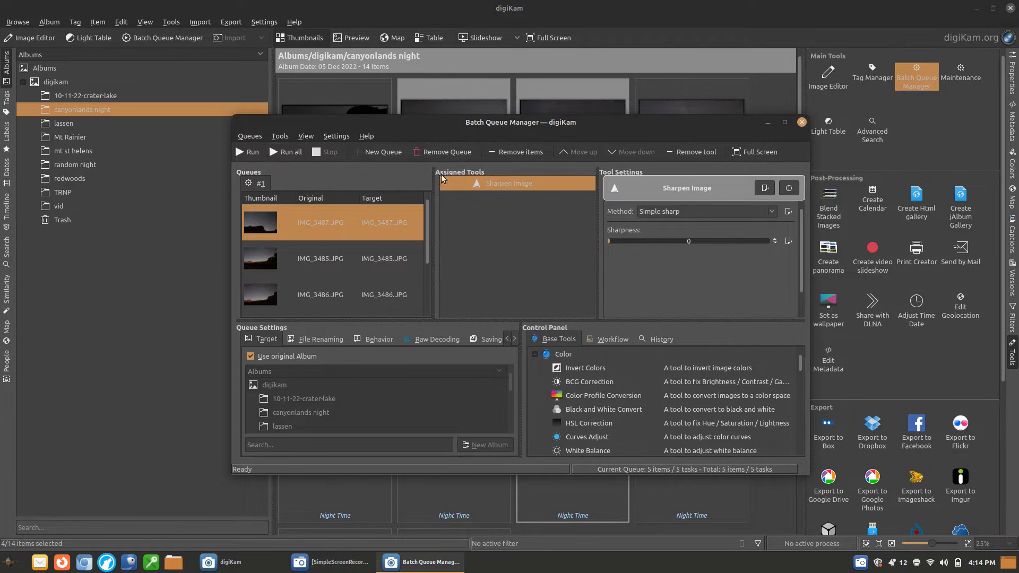
Create two additional batch queues, switch between the three queues, and remove the added ones.
click(378, 152)
click(378, 153)
click(253, 185)
click(282, 182)
click(321, 185)
click(252, 185)
click(290, 185)
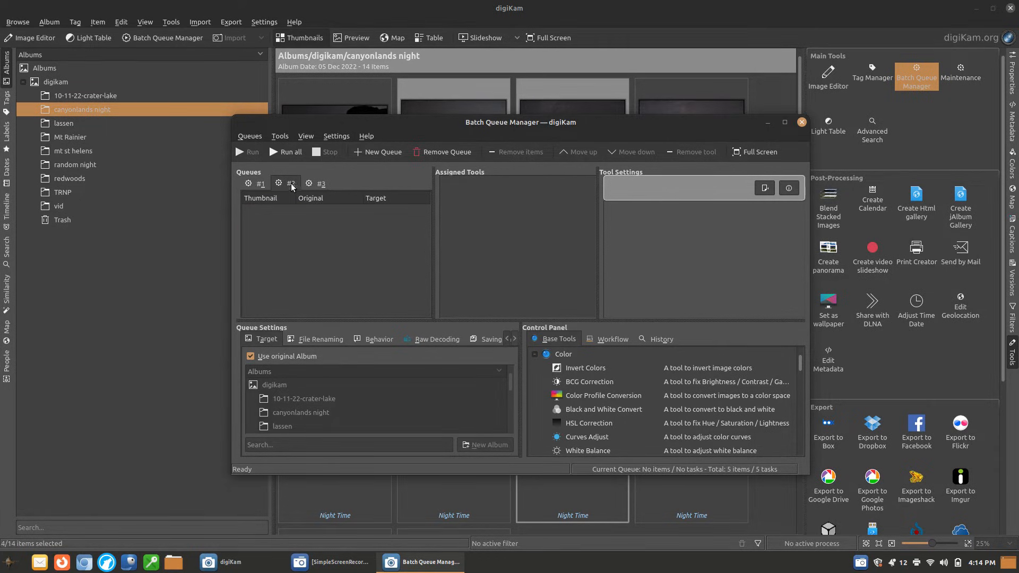
click(443, 151)
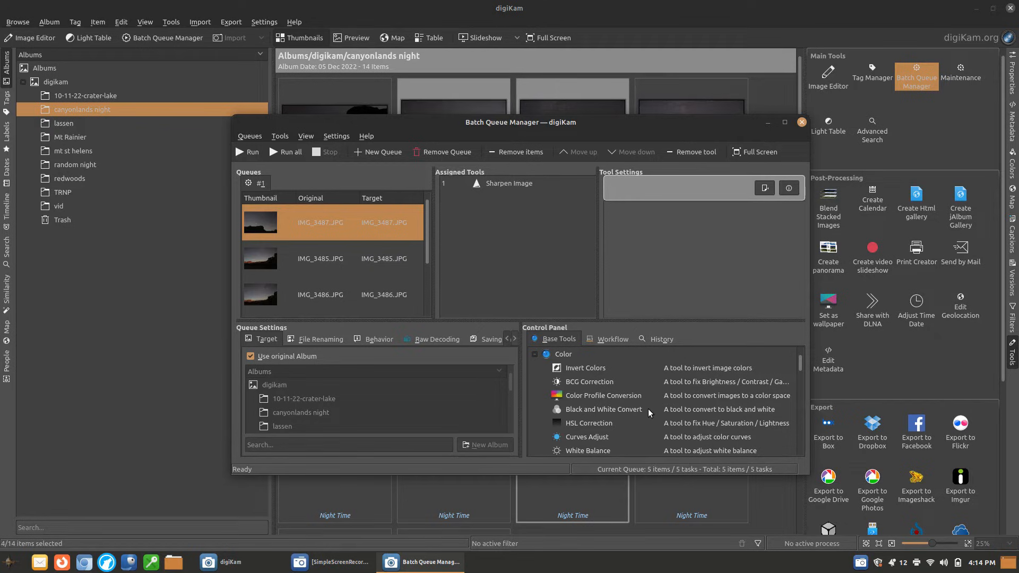
Examine the batch queue's base tools, workflows and history, and close the Batch Queue Manager.
scroll(611, 372, down, 10)
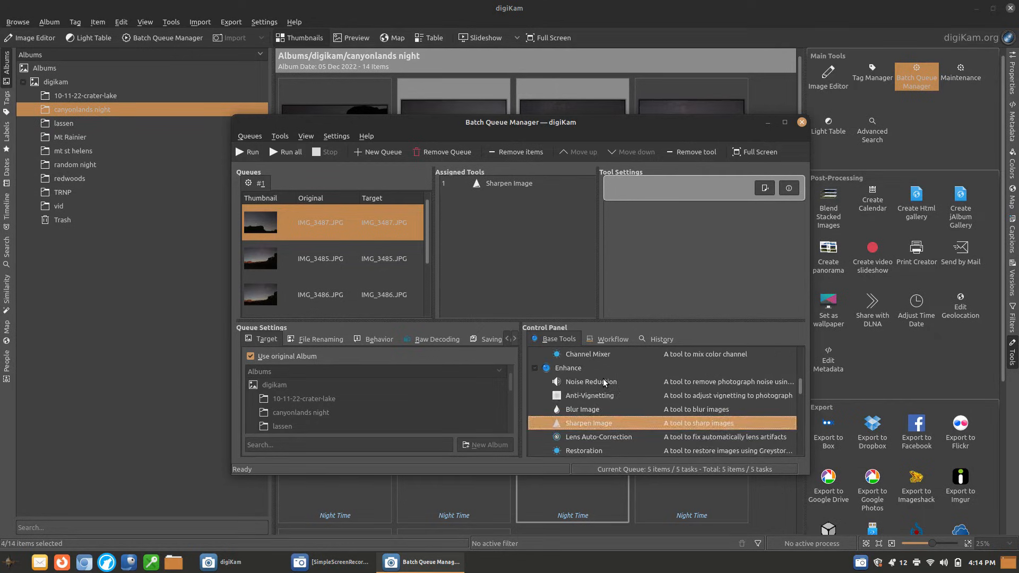
click(611, 339)
click(659, 340)
click(555, 340)
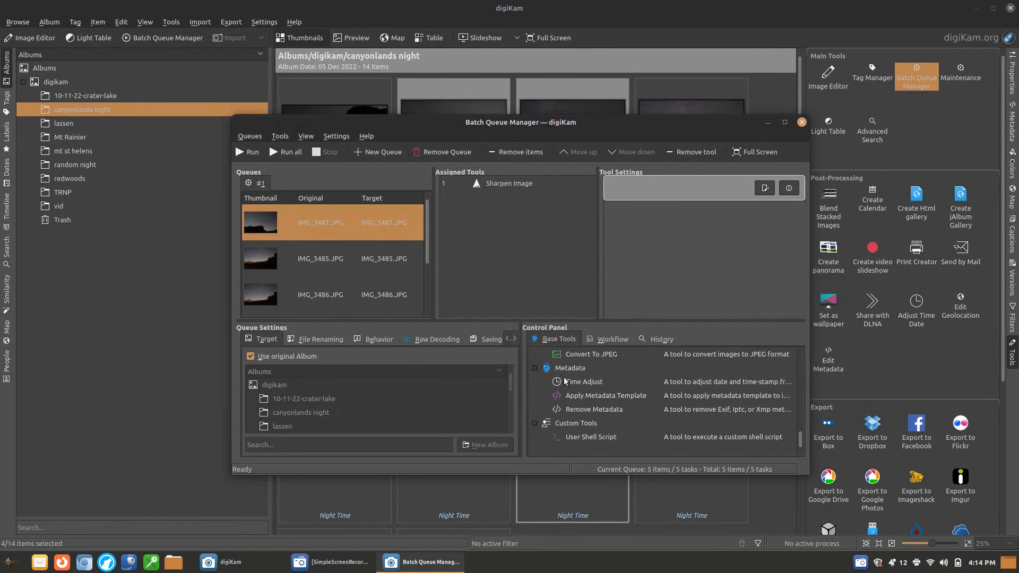
scroll(587, 403, up, 10)
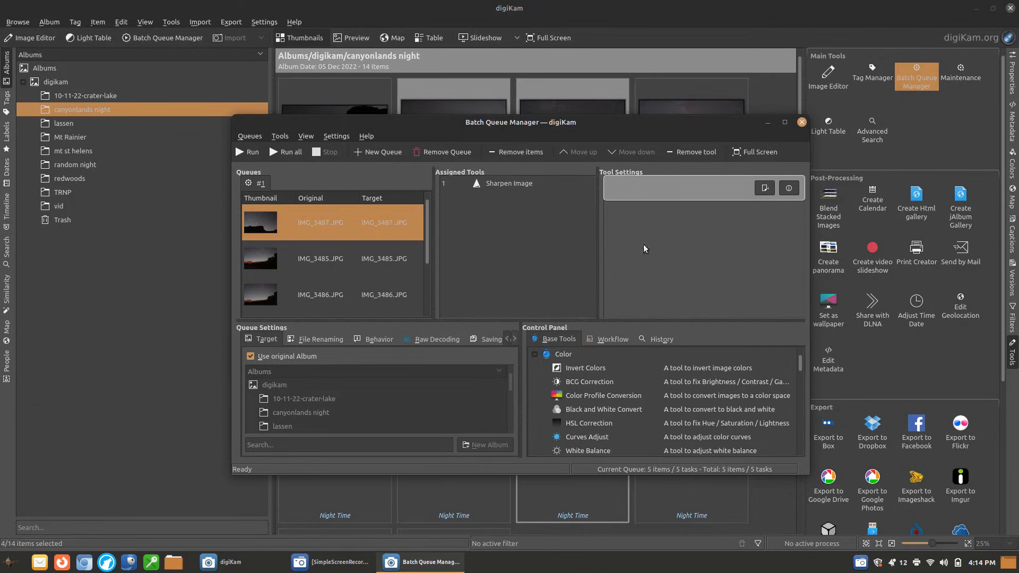
click(802, 122)
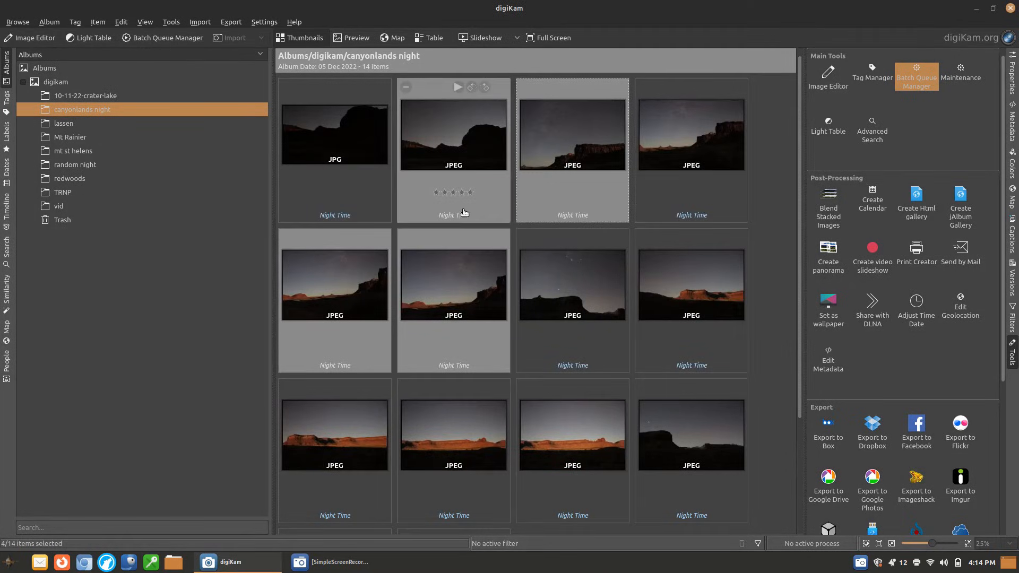
Select only IMG_3481.JPG in the canyonlands night album and open it in the Image Editor.
click(490, 168)
click(369, 132)
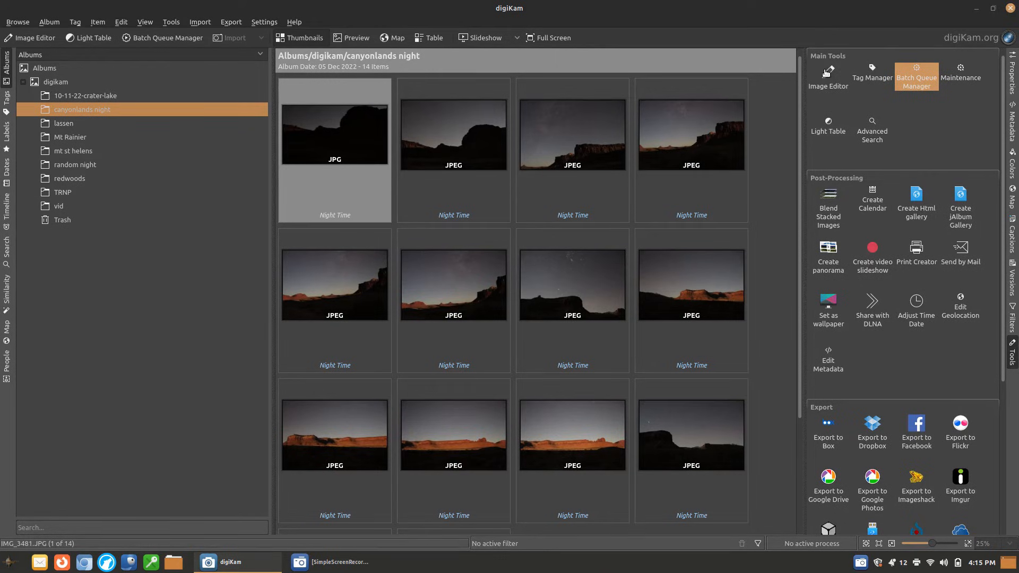
click(332, 562)
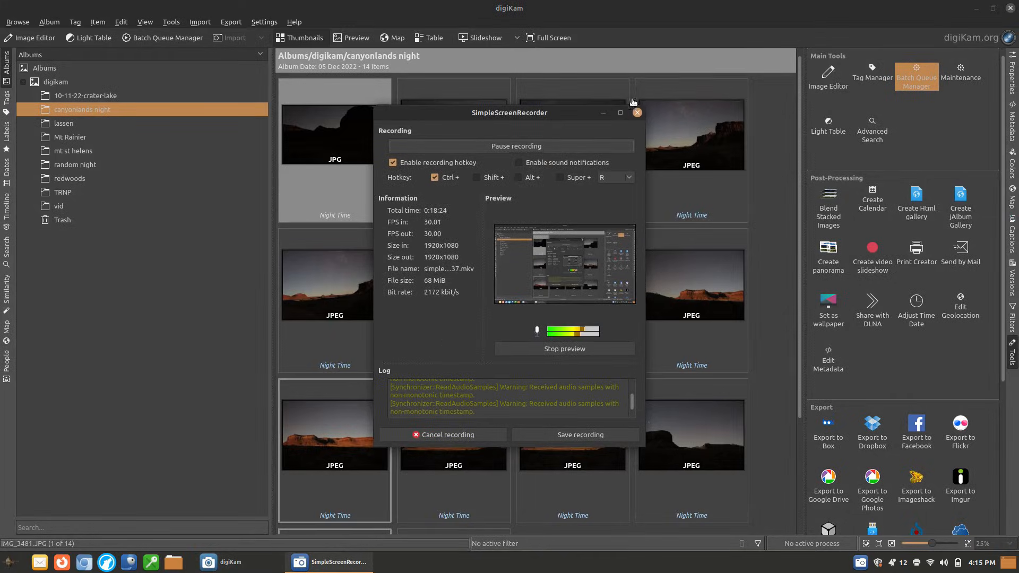
click(603, 112)
click(828, 74)
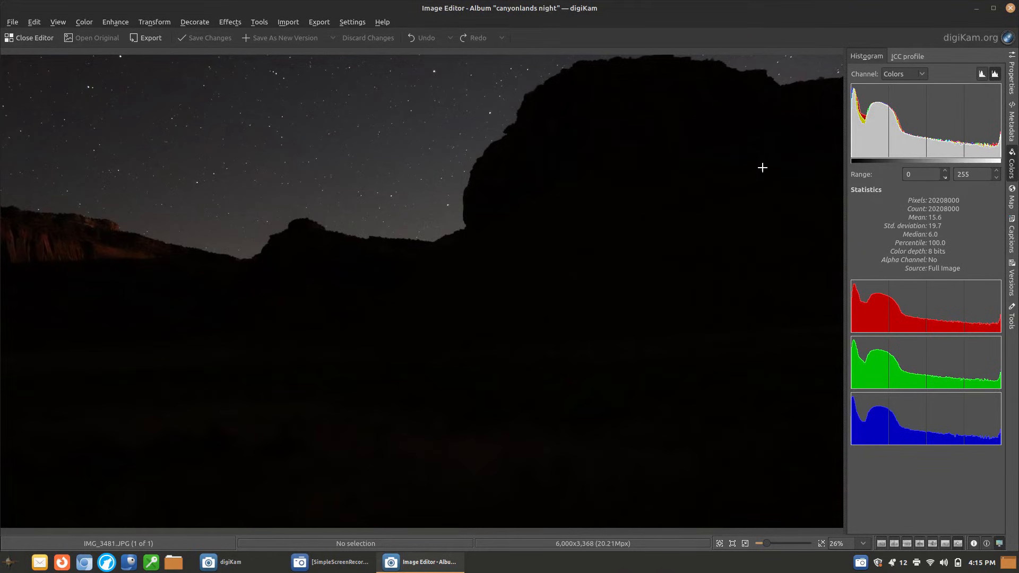
Apply Vignetting Correction with amount 2.00 and added vignetting to the photo, and discard the change.
click(115, 22)
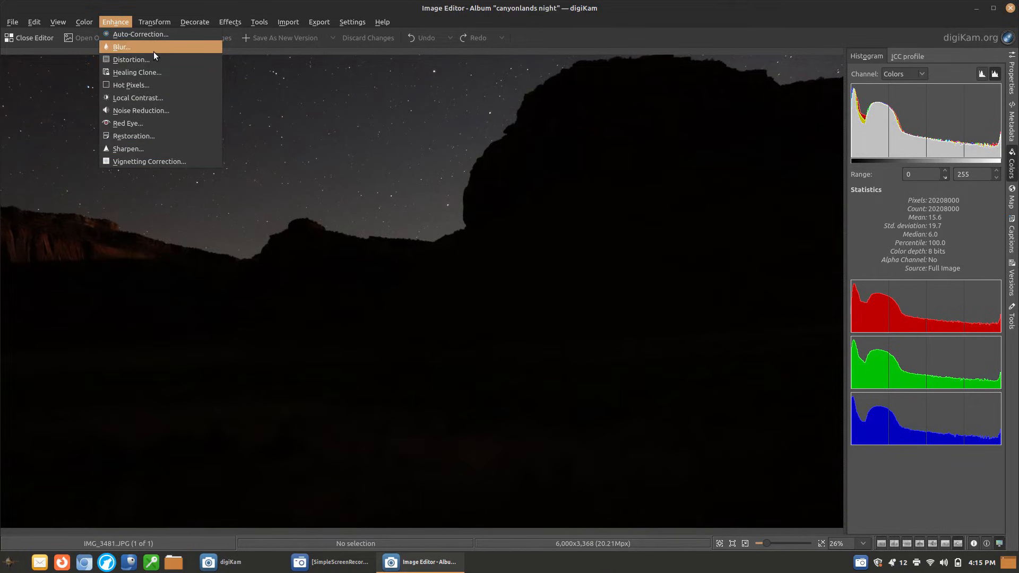
click(160, 162)
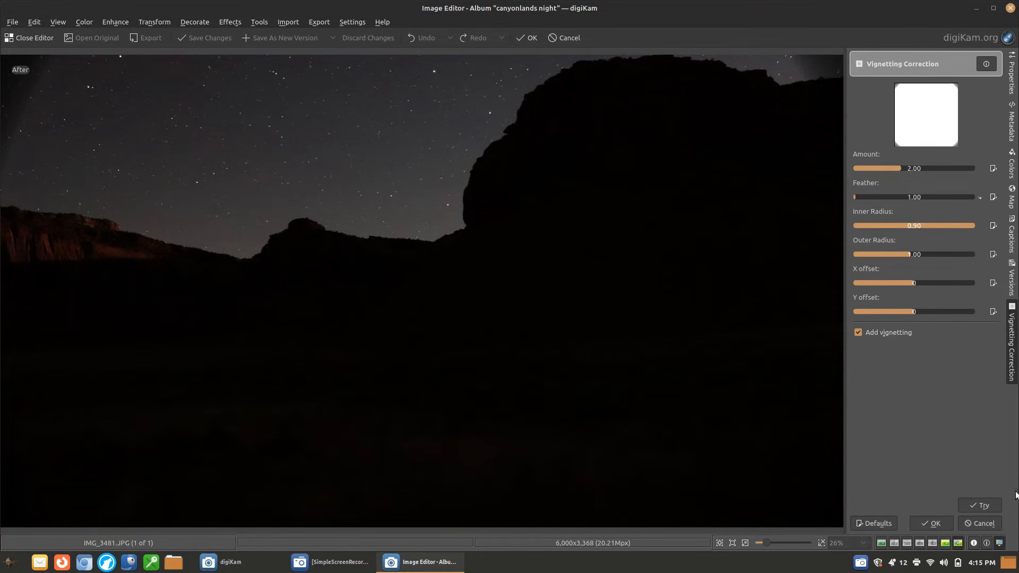
click(934, 523)
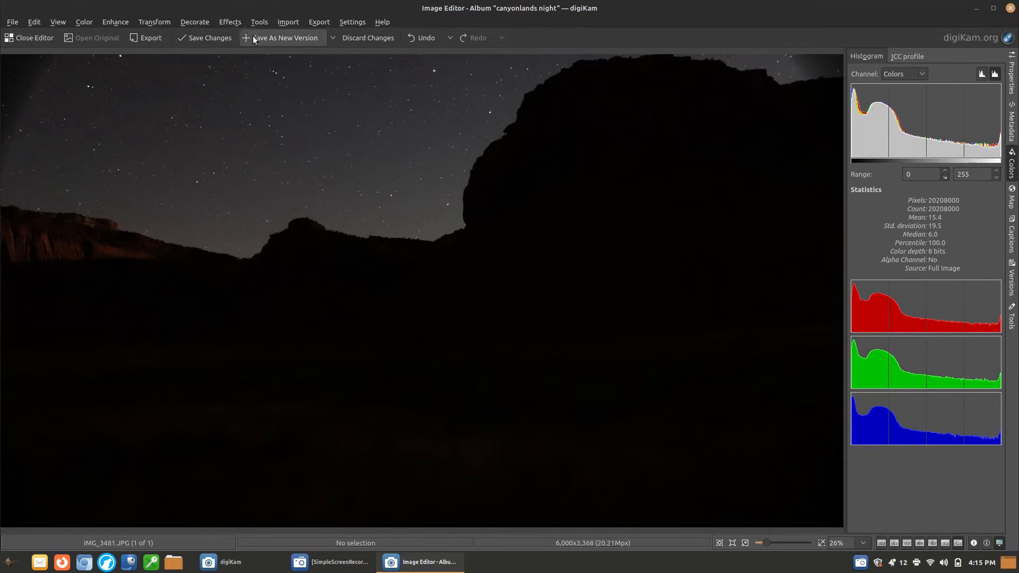
click(371, 37)
Try to sharpen the photo with the Simple sharp method at sharpness 64, and cancel the operation.
click(118, 21)
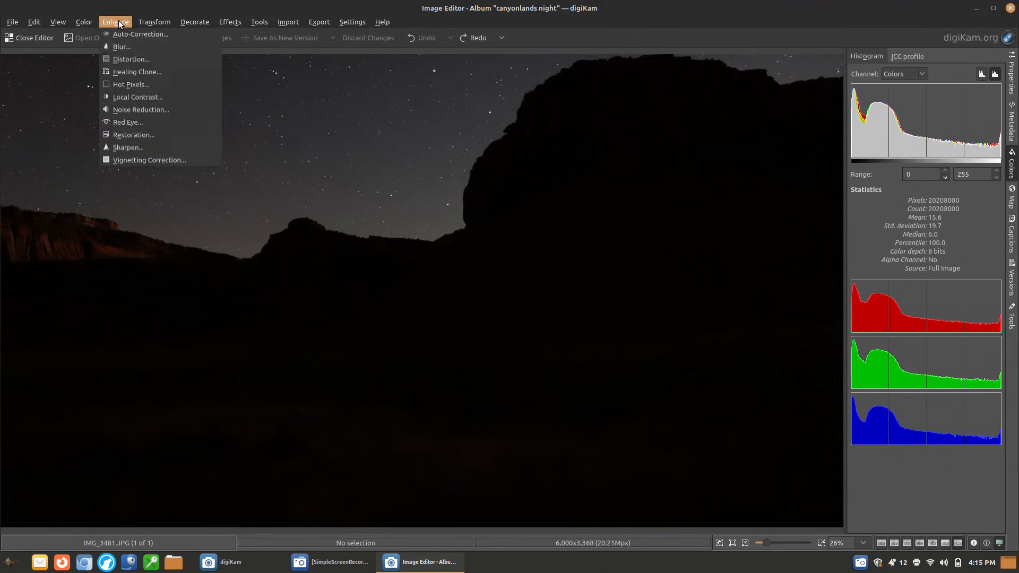
click(135, 148)
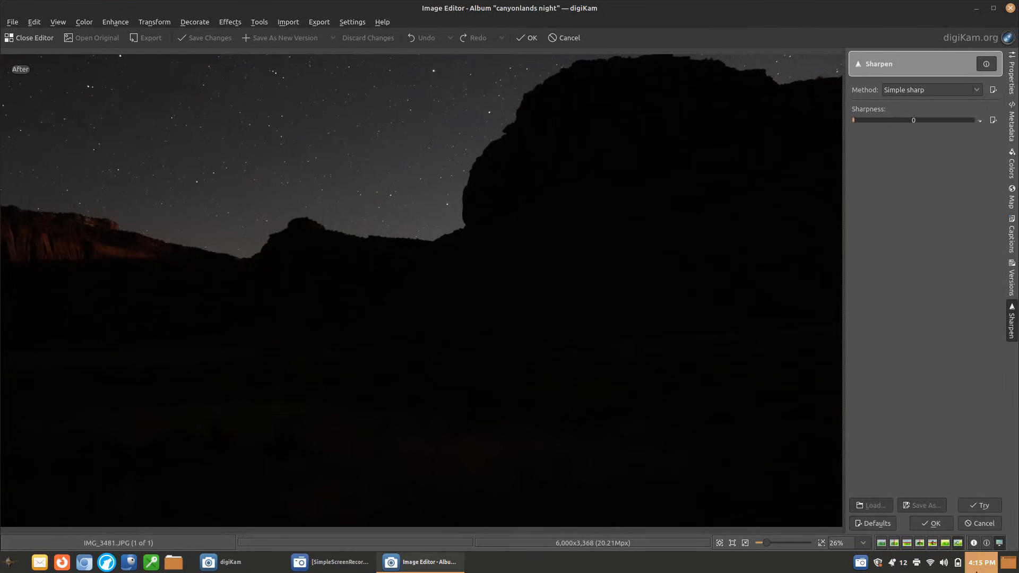
drag(914, 121, 900, 124)
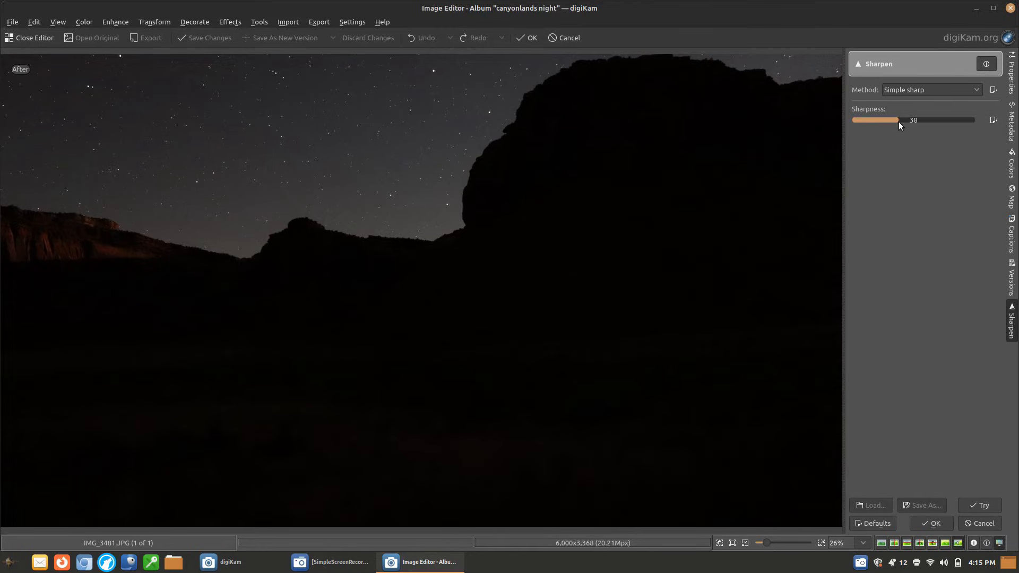
click(987, 506)
click(715, 186)
click(930, 520)
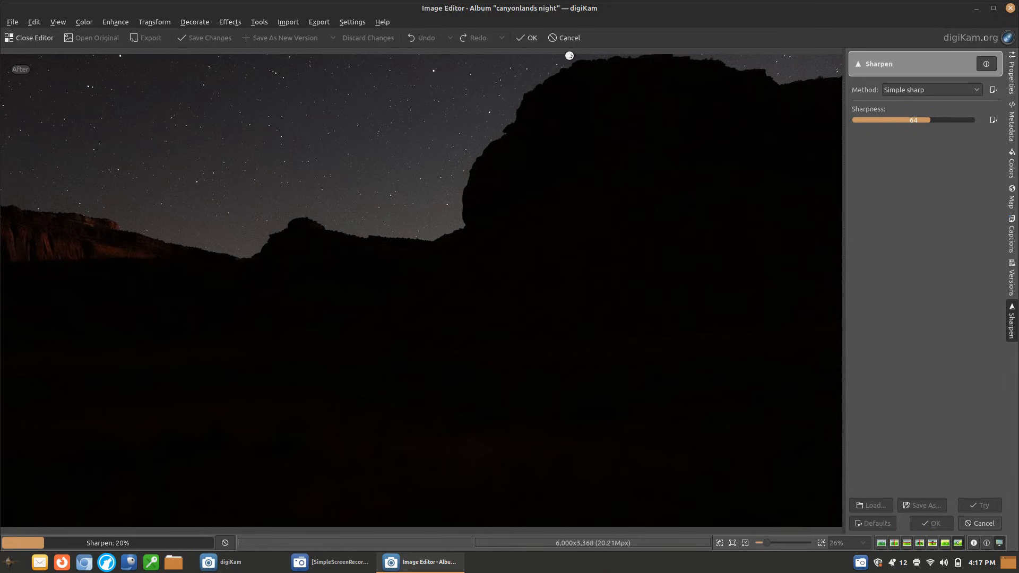
click(565, 37)
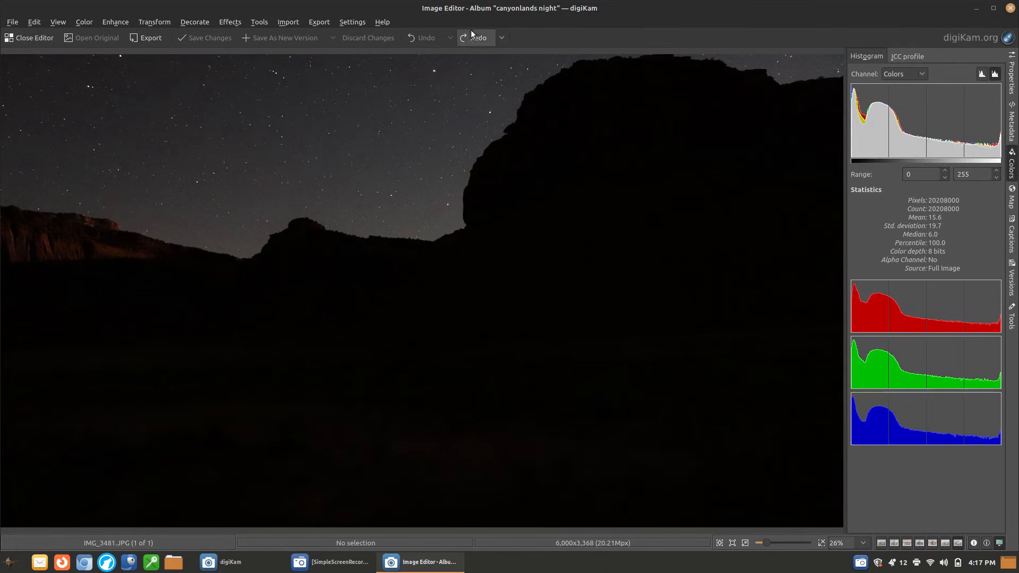
Review the editor's enhancement, transform and effect tools, and view the Oil Paint settings without applying them.
click(113, 21)
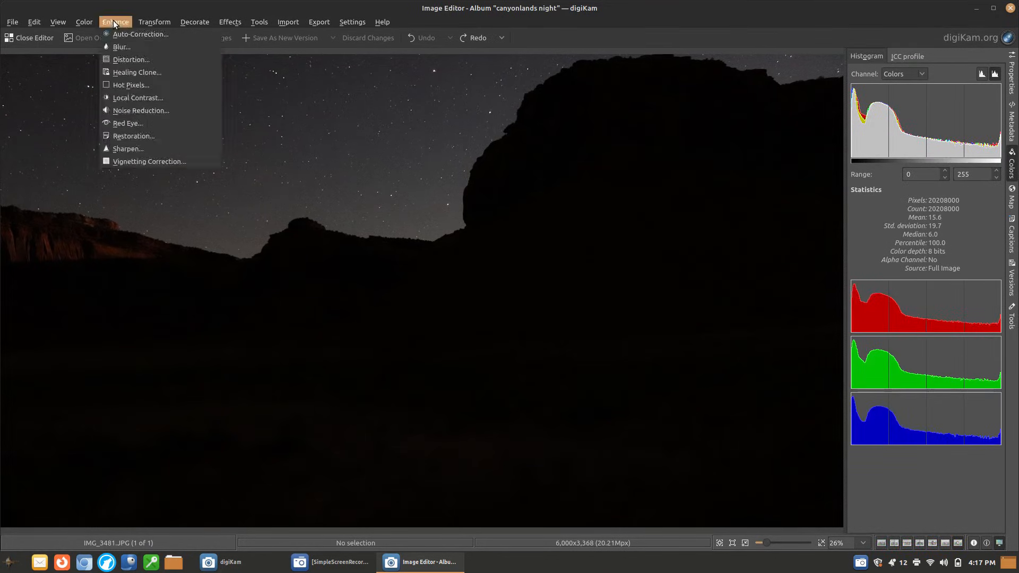
mouse_move(80, 21)
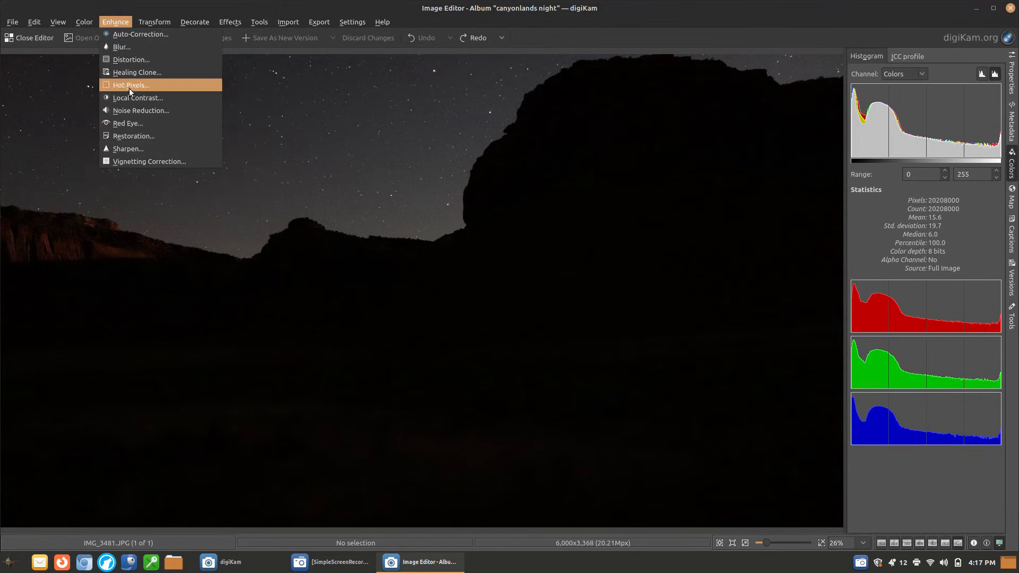
mouse_move(150, 23)
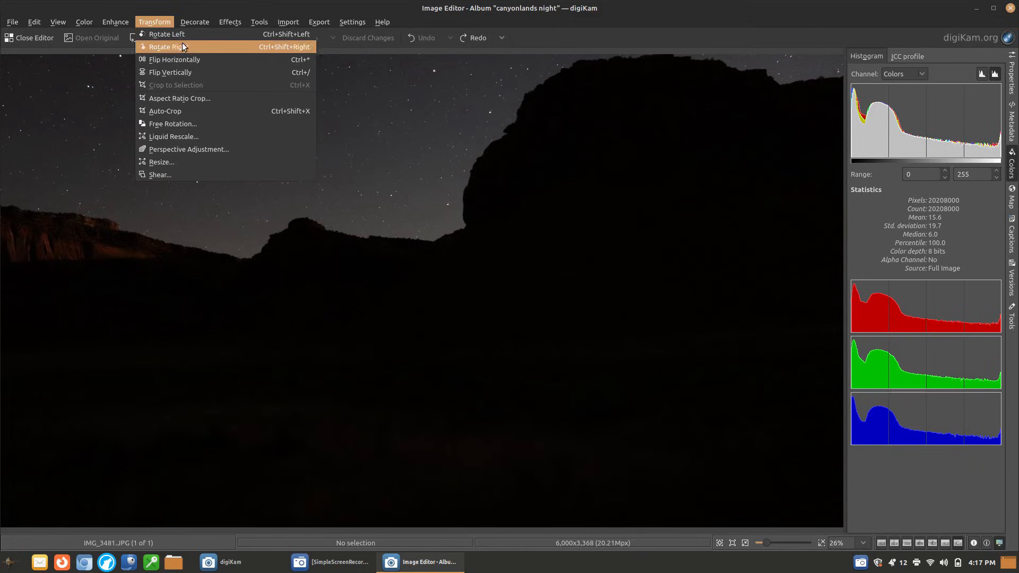
mouse_move(205, 23)
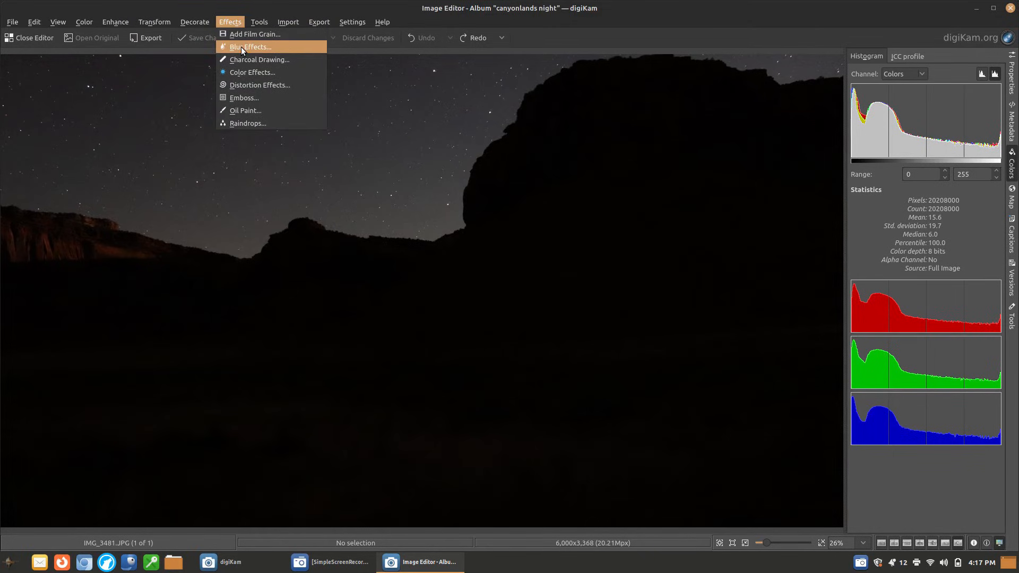
click(245, 113)
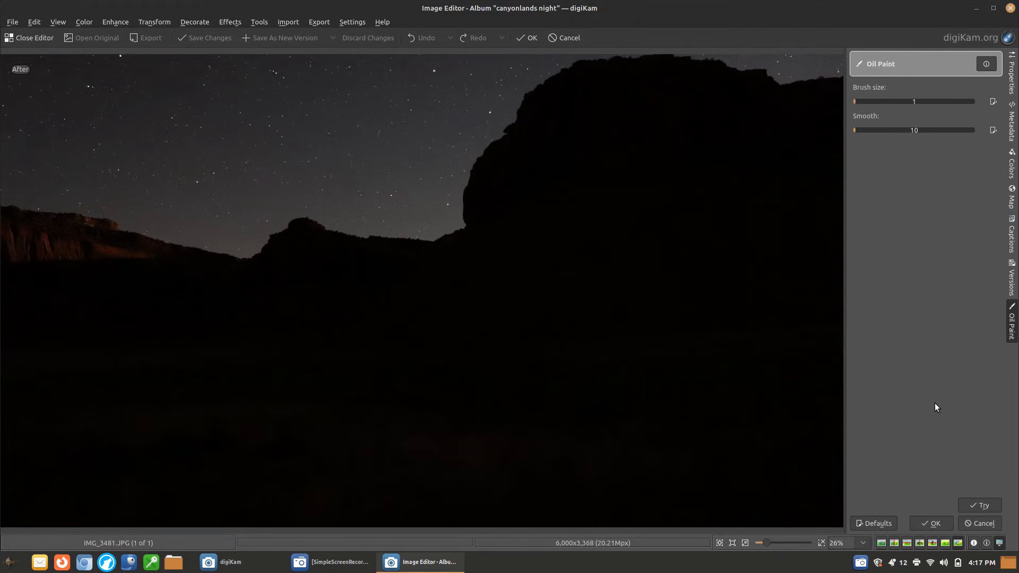
click(565, 37)
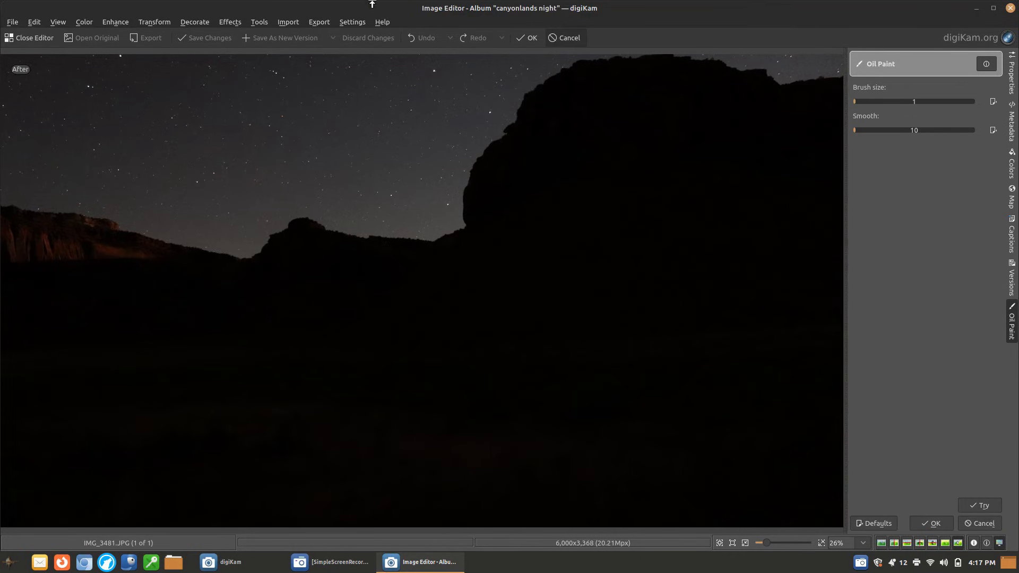
Invert the photo's colors, and invert them back to the original.
click(222, 19)
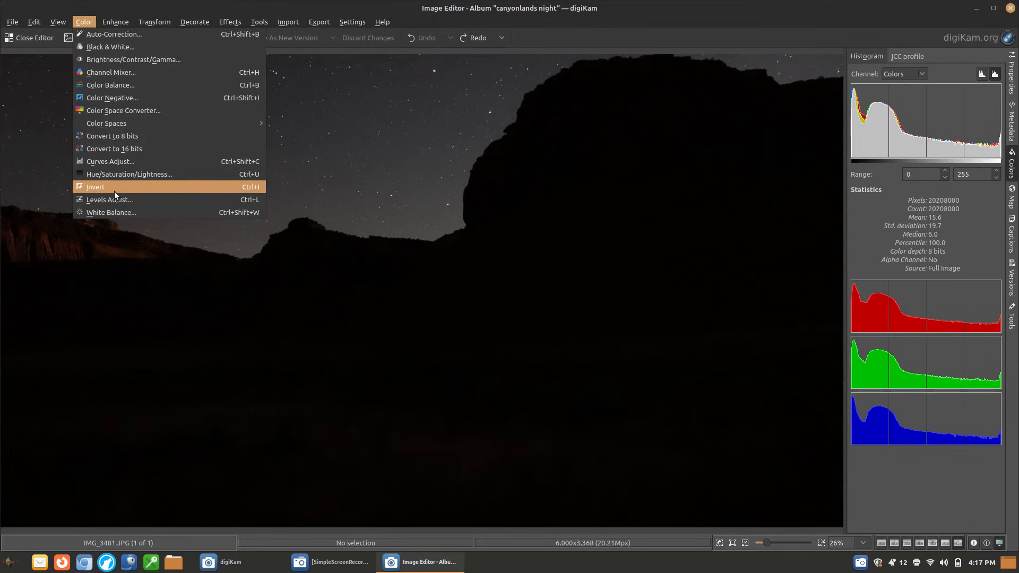
click(113, 187)
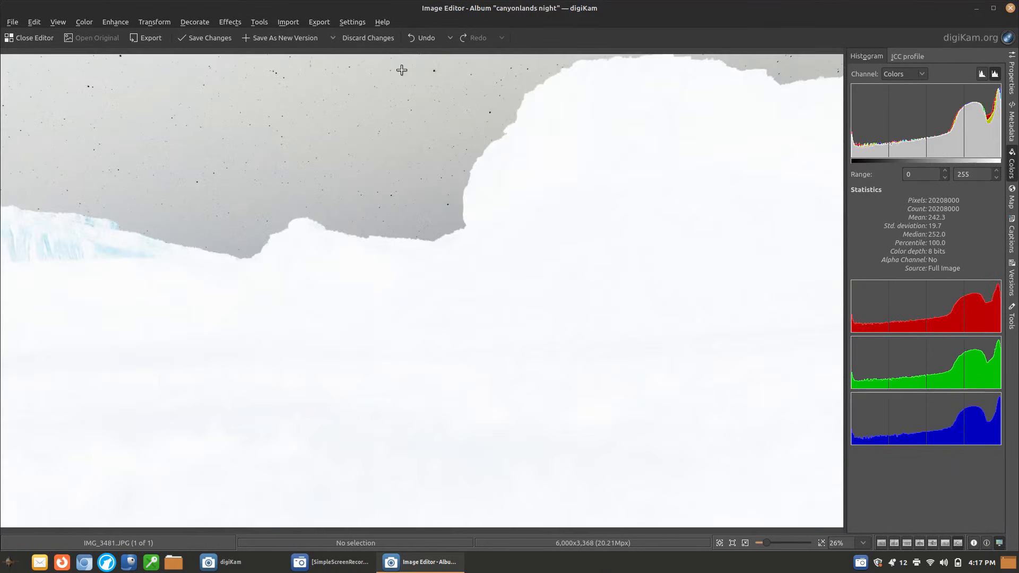
click(137, 20)
mouse_move(120, 20)
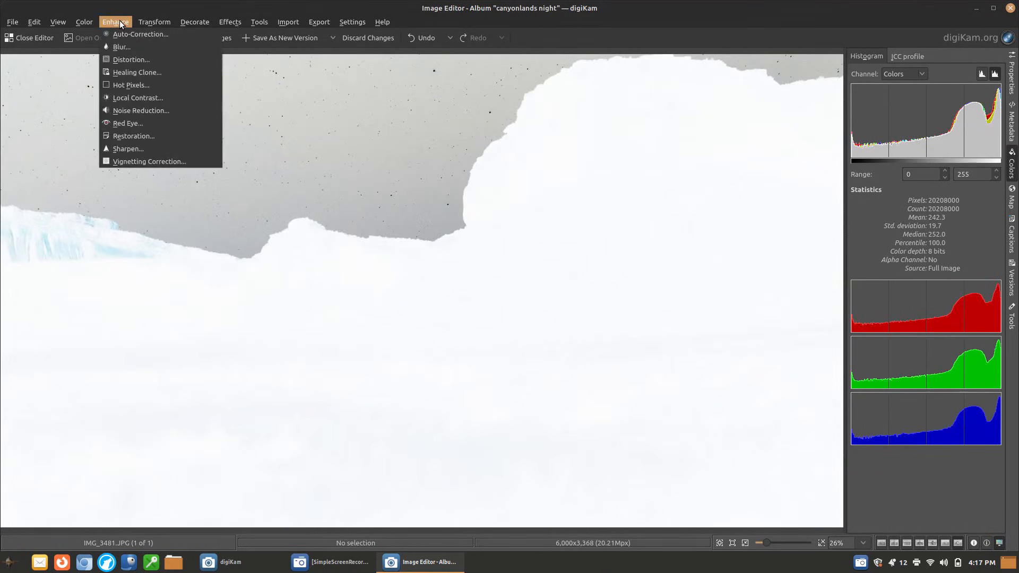
mouse_move(84, 21)
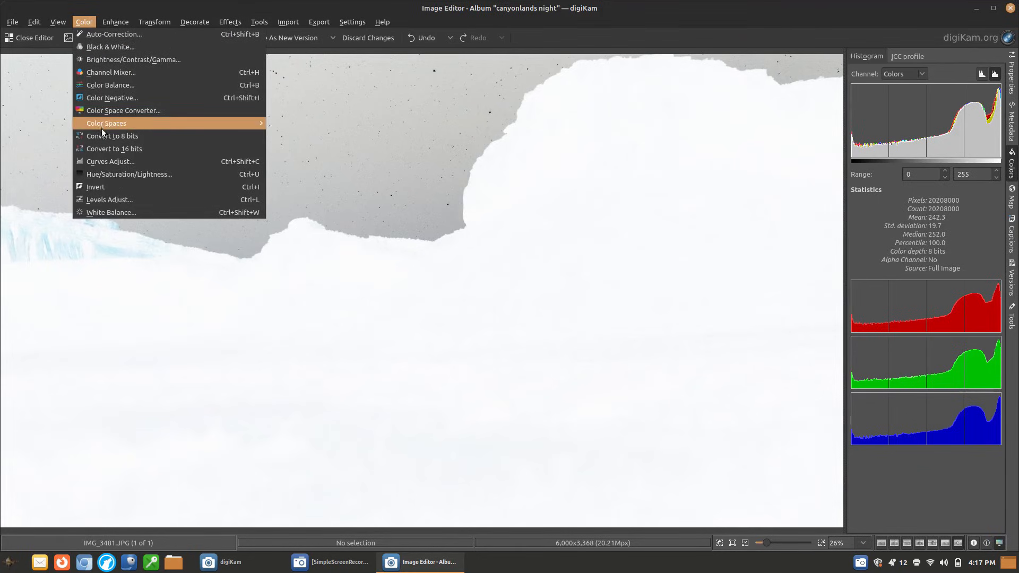
click(103, 187)
Try a luminosity levels adjustment with gamma 2.68 and an output range of 0 to 201, and cancel it.
click(88, 22)
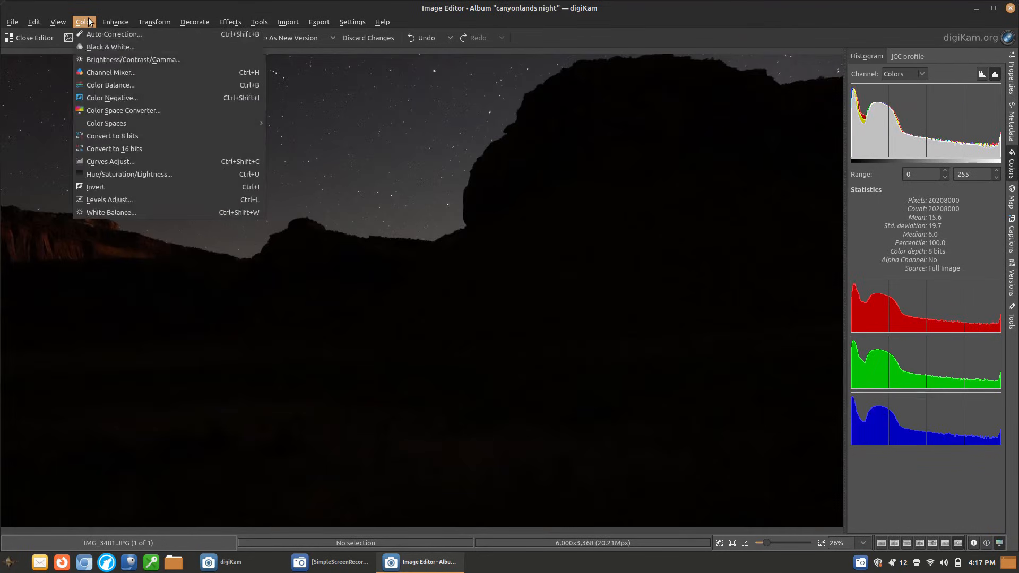
click(117, 204)
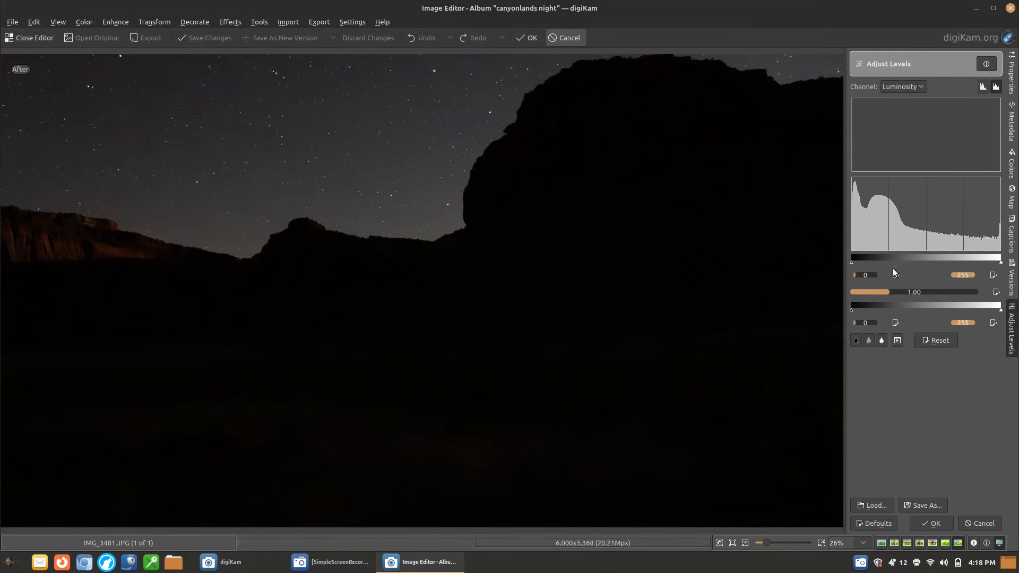
drag(892, 295, 916, 293)
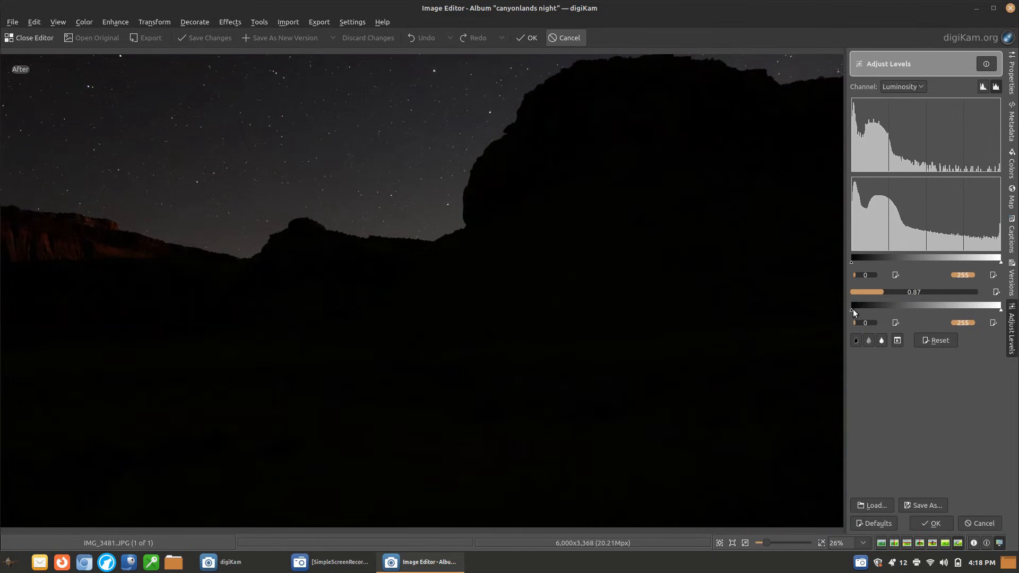
drag(853, 309, 885, 309)
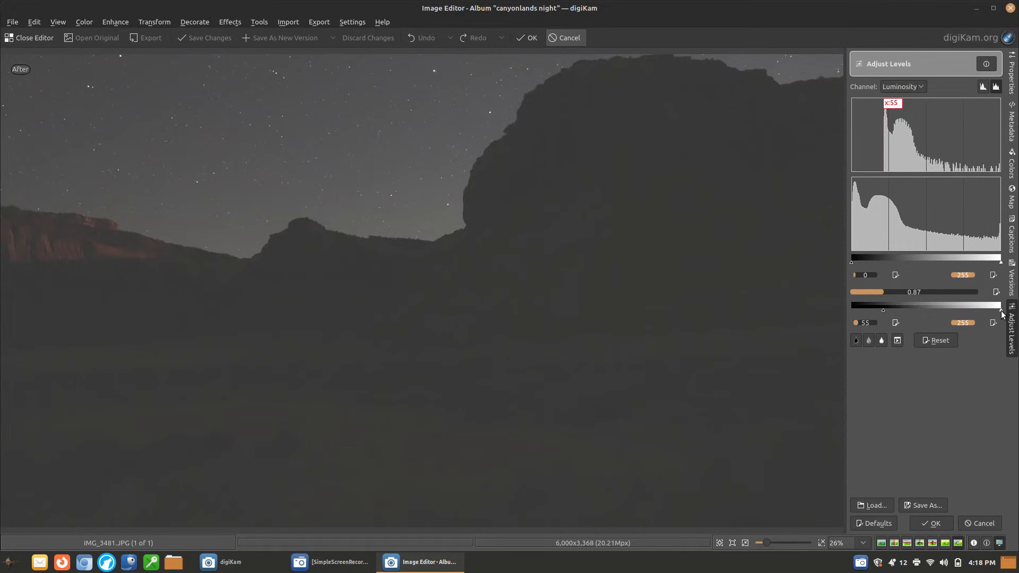
drag(1001, 310, 970, 308)
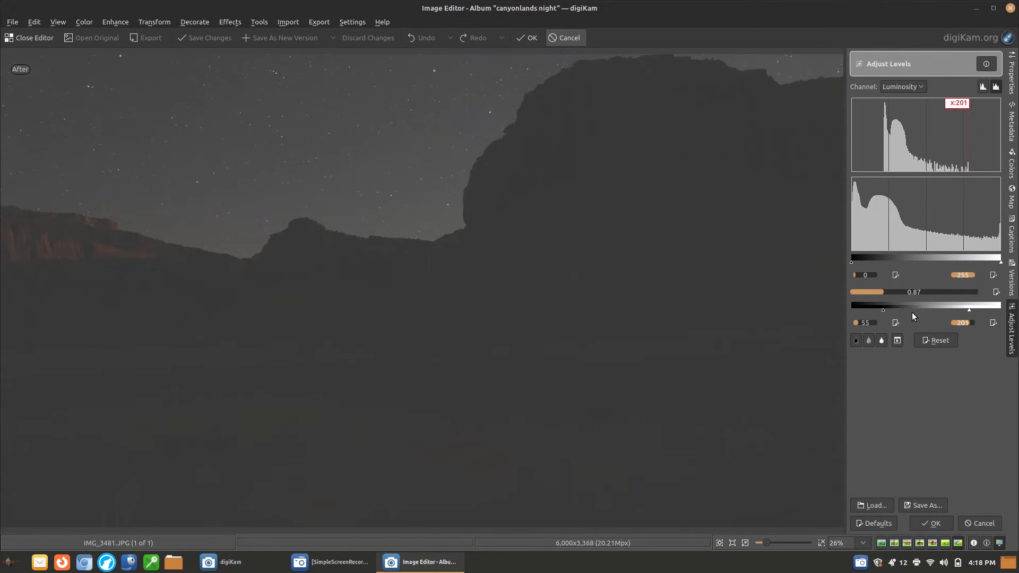
drag(883, 310, 839, 289)
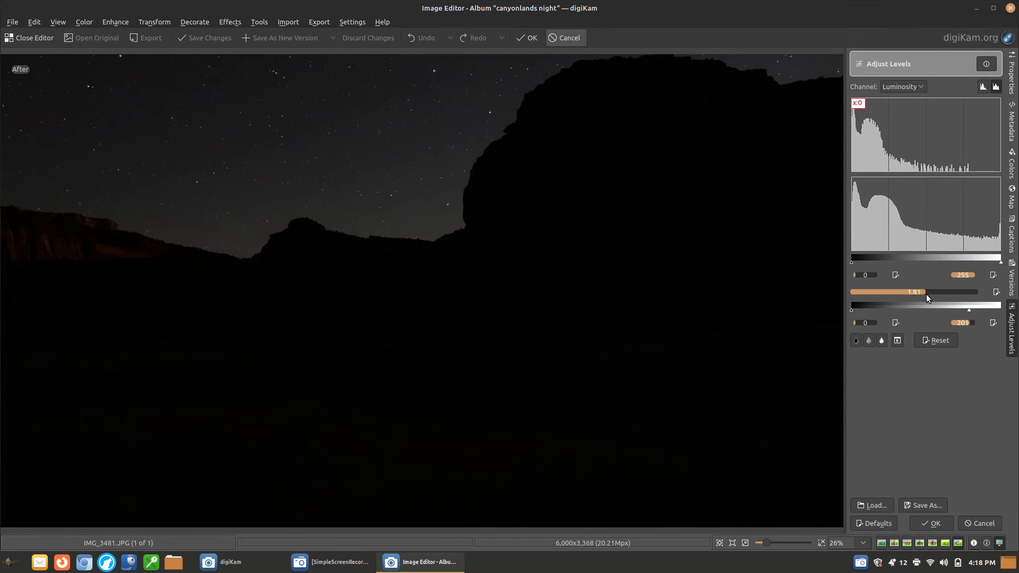
click(929, 294)
drag(938, 293, 946, 296)
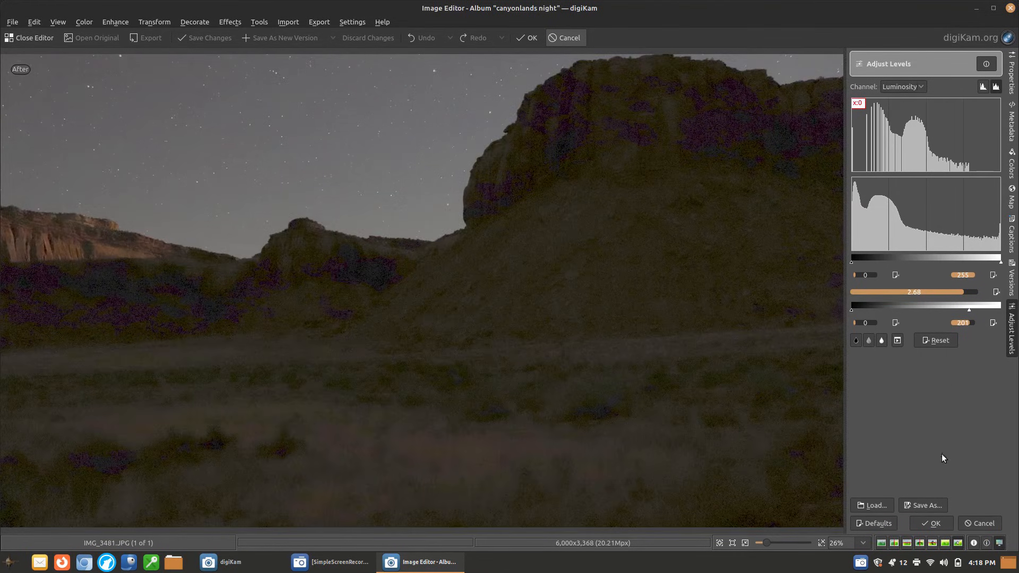
click(989, 527)
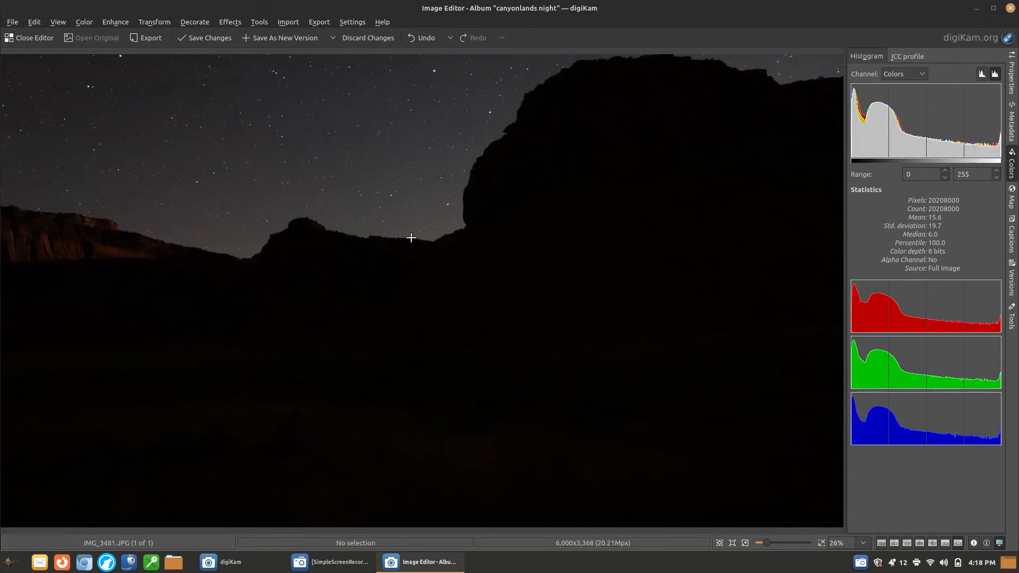
Close the Image Editor and discard the changes made to IMG_3481.JPG.
click(28, 44)
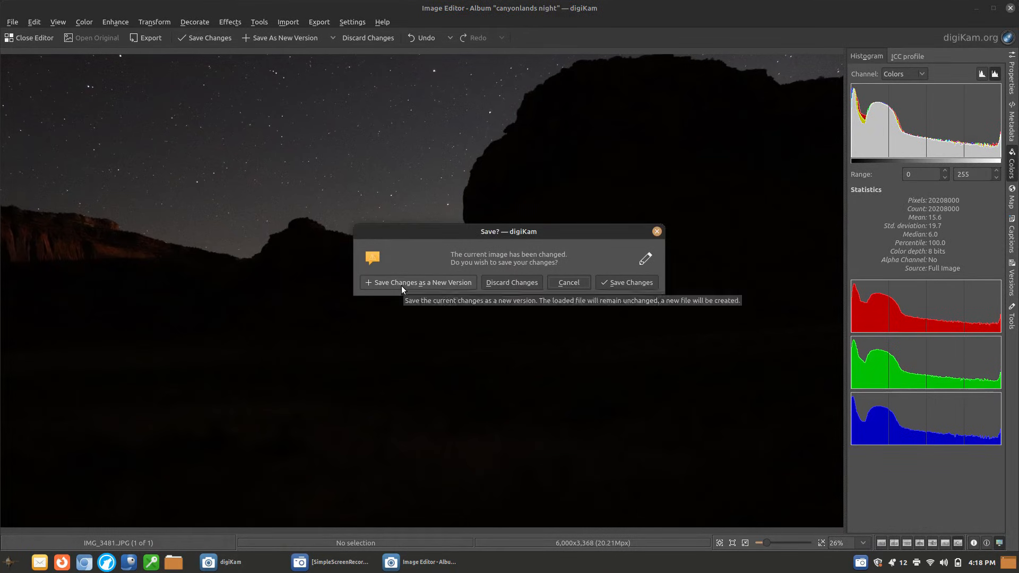
click(530, 281)
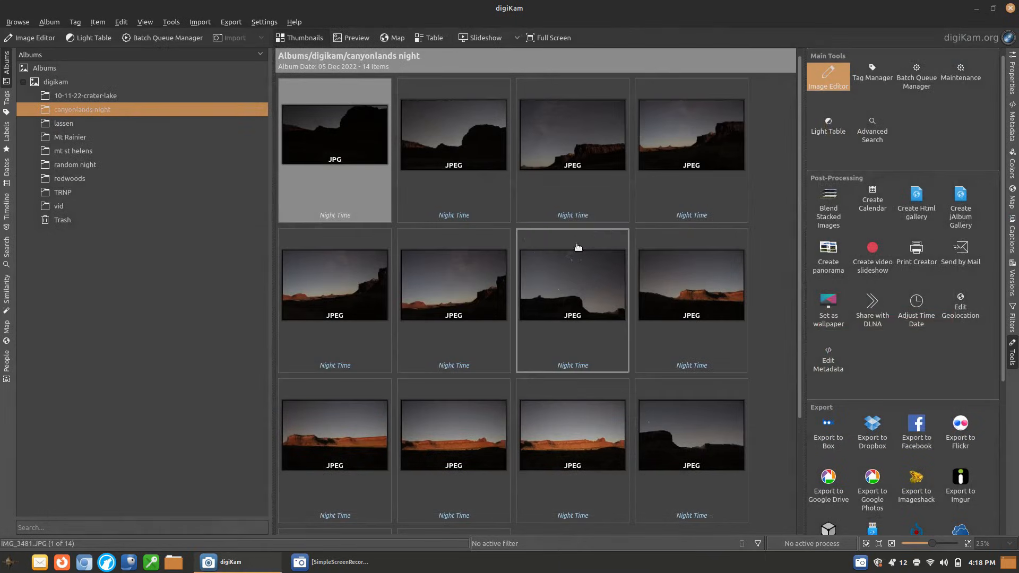